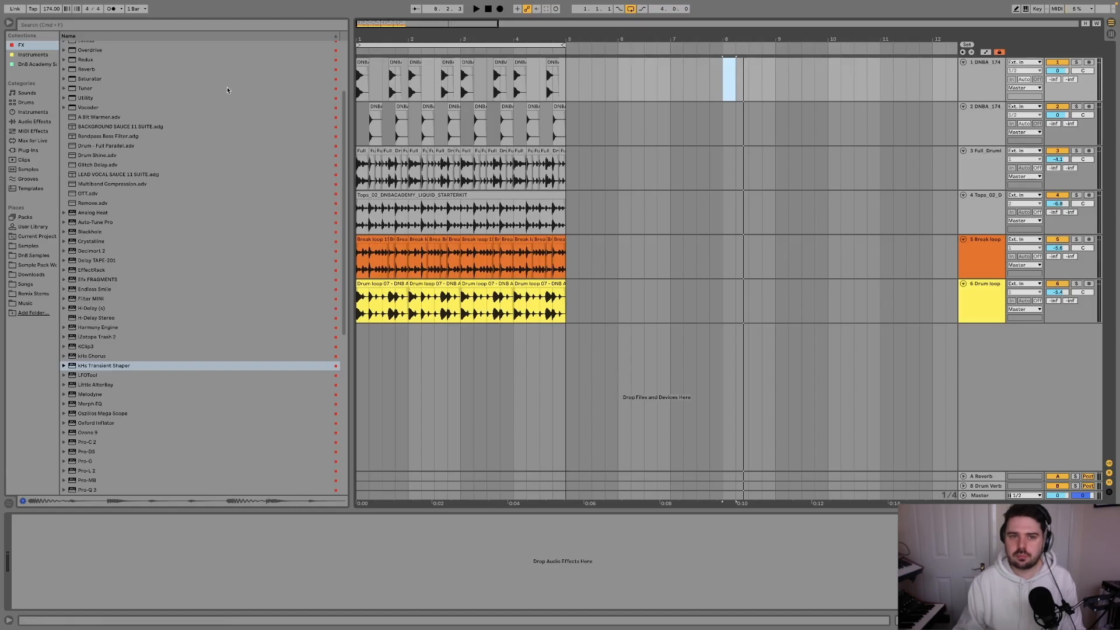
Step: Hide the browser and play the layered drum loops from the start of the arrangement
left_click(360, 94)
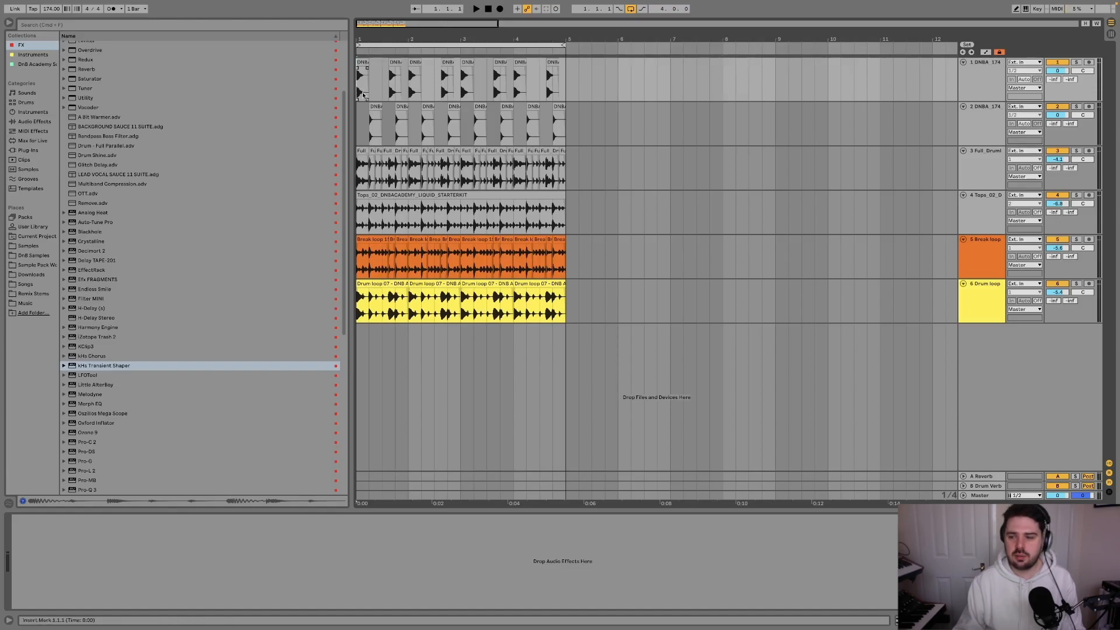
left_click(991, 495)
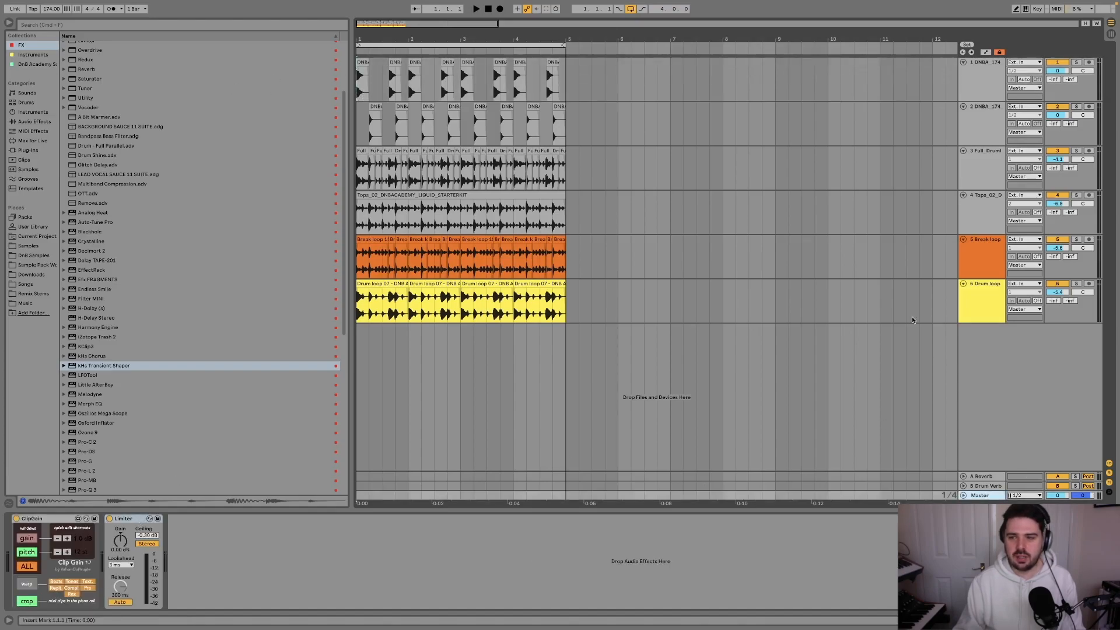
left_click(360, 91)
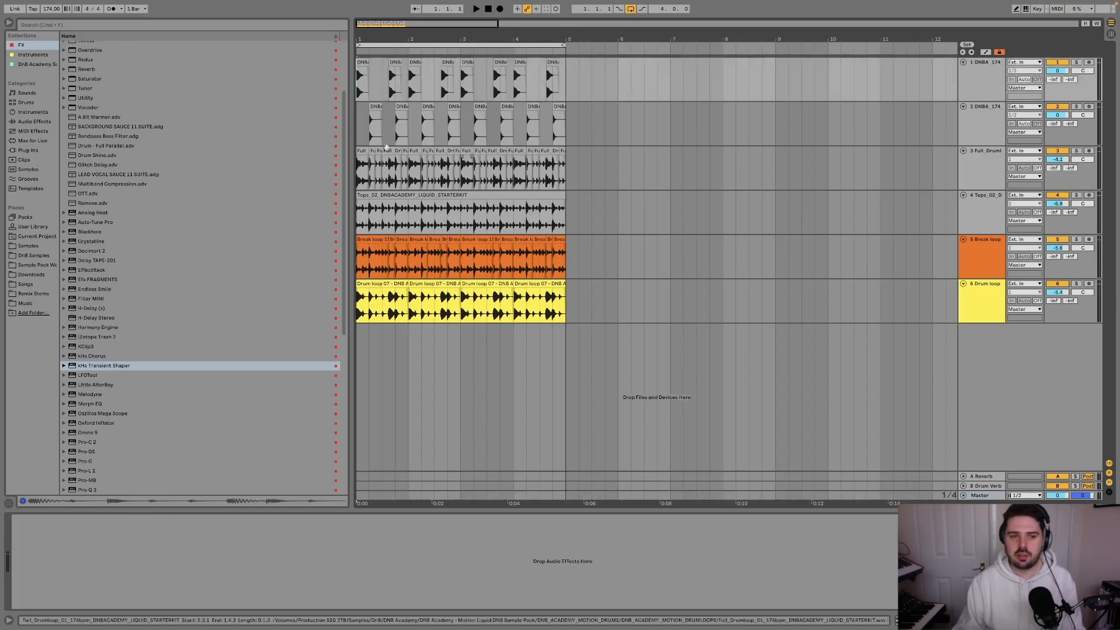
left_click(8, 24)
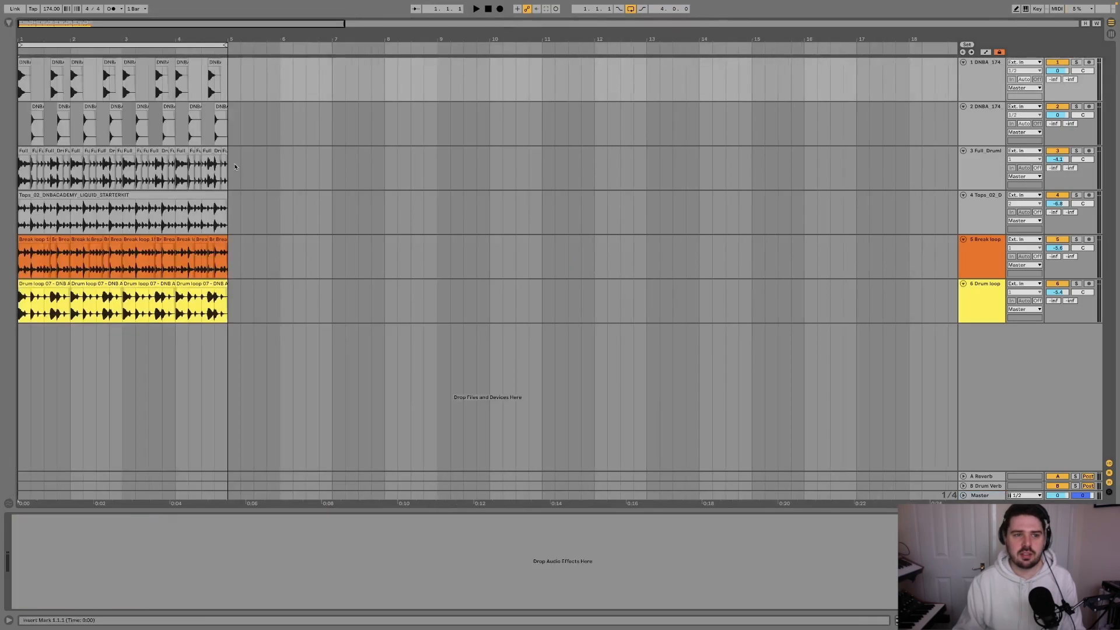
left_click(25, 72)
key("space")
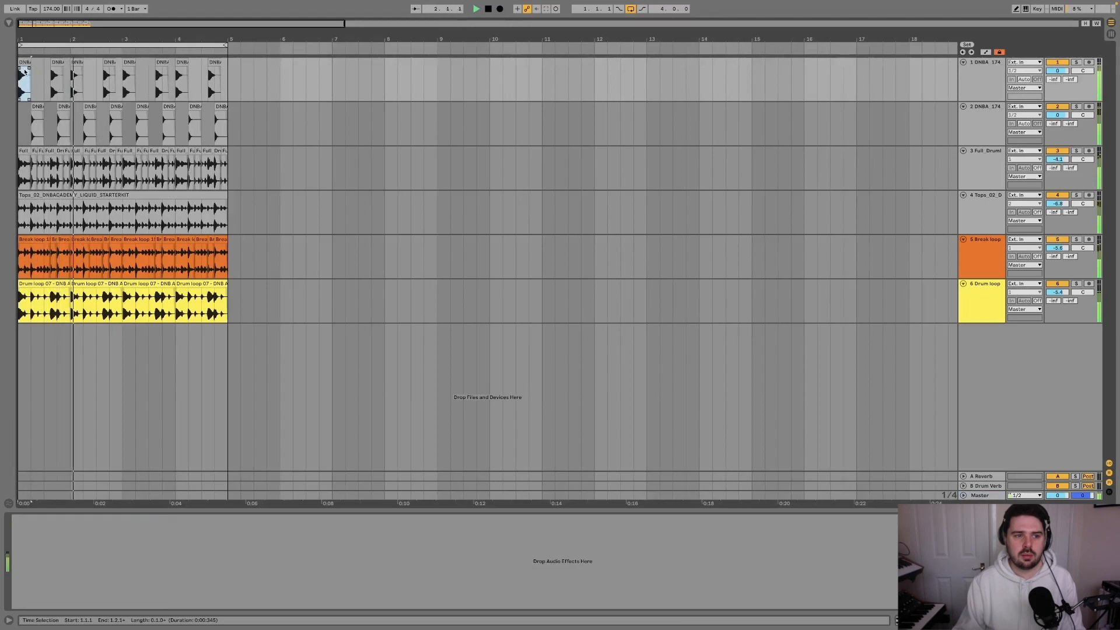
Step: Check the available audio output devices in the audio preferences, then close the preferences
left_click(28, 5)
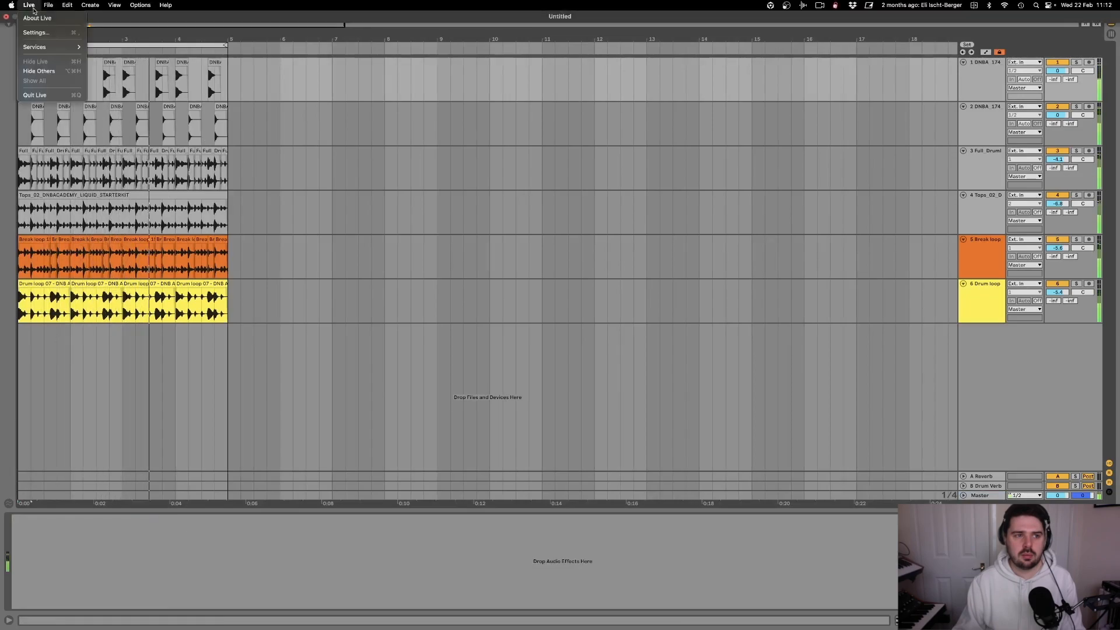
left_click(37, 33)
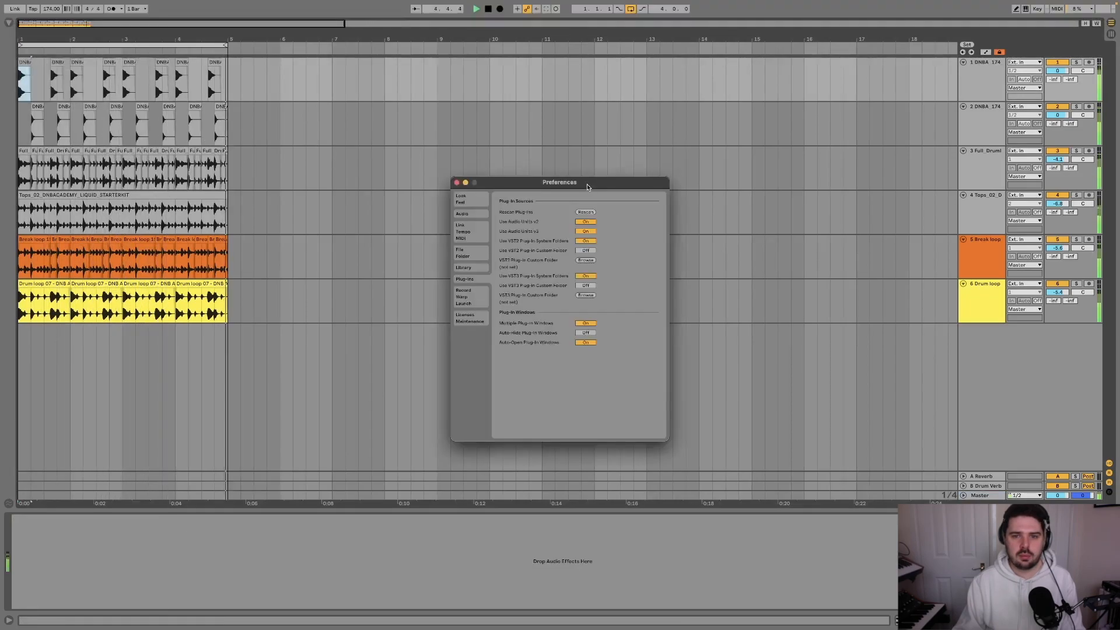
left_click(462, 214)
left_click(618, 227)
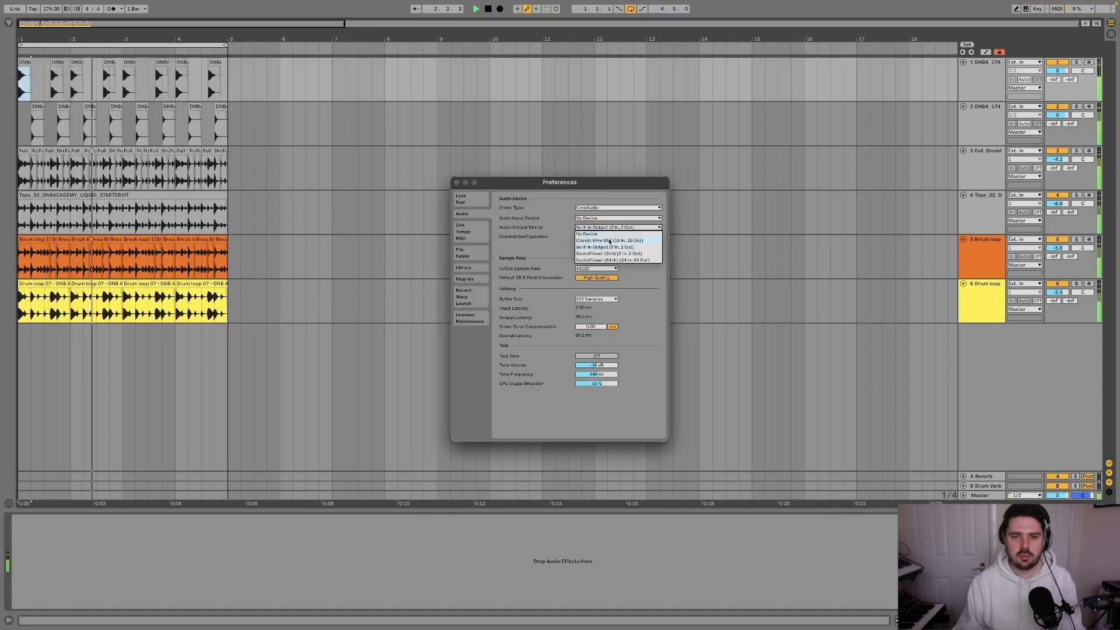
left_click(551, 225)
left_click(457, 182)
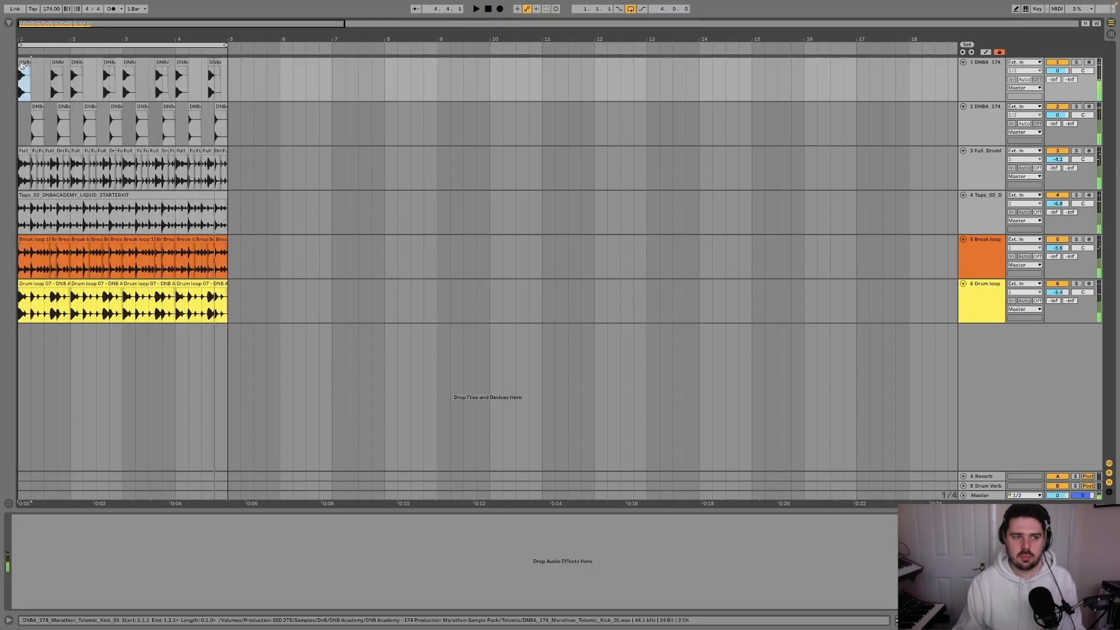
Step: Play the complete drum arrangement from 1.1.1 and stop playback near the end of the four-bar loop
key("space")
left_click(23, 93)
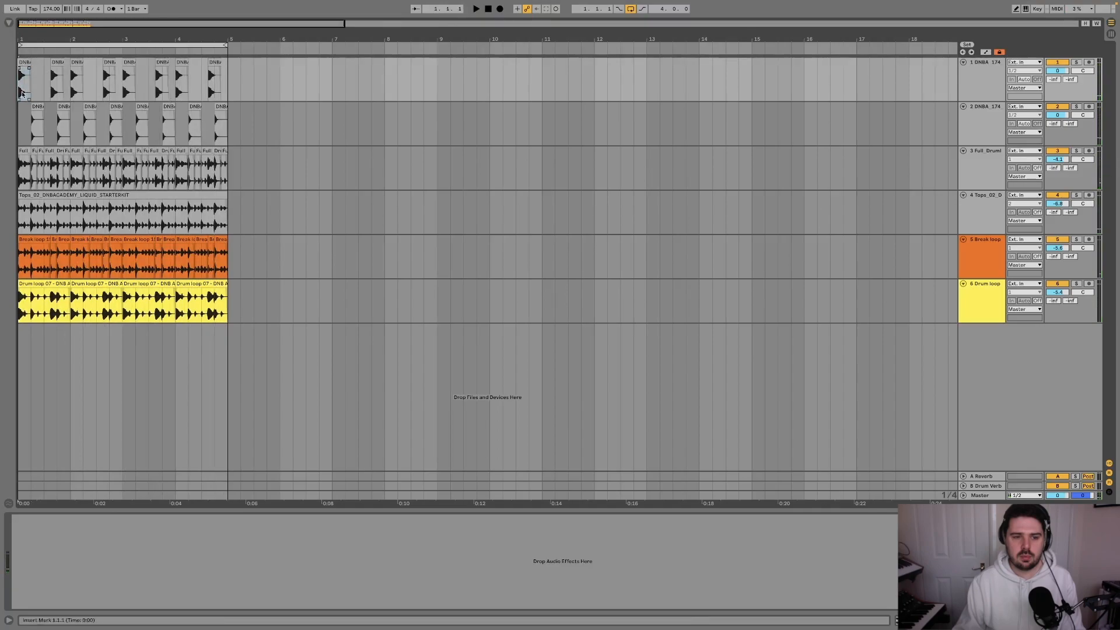
key("space")
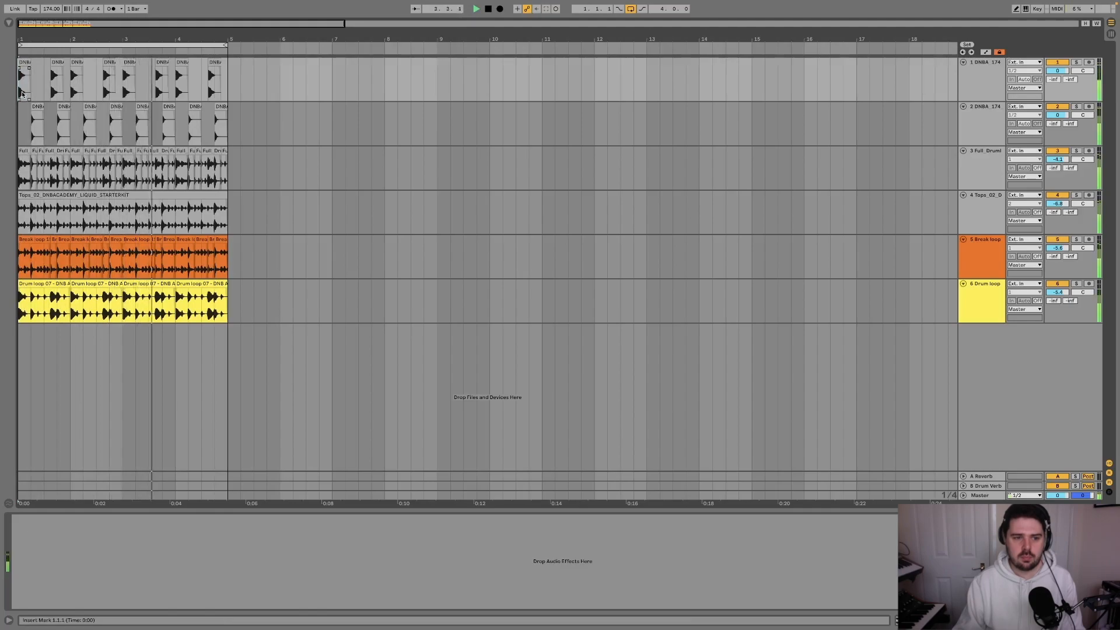
key("space")
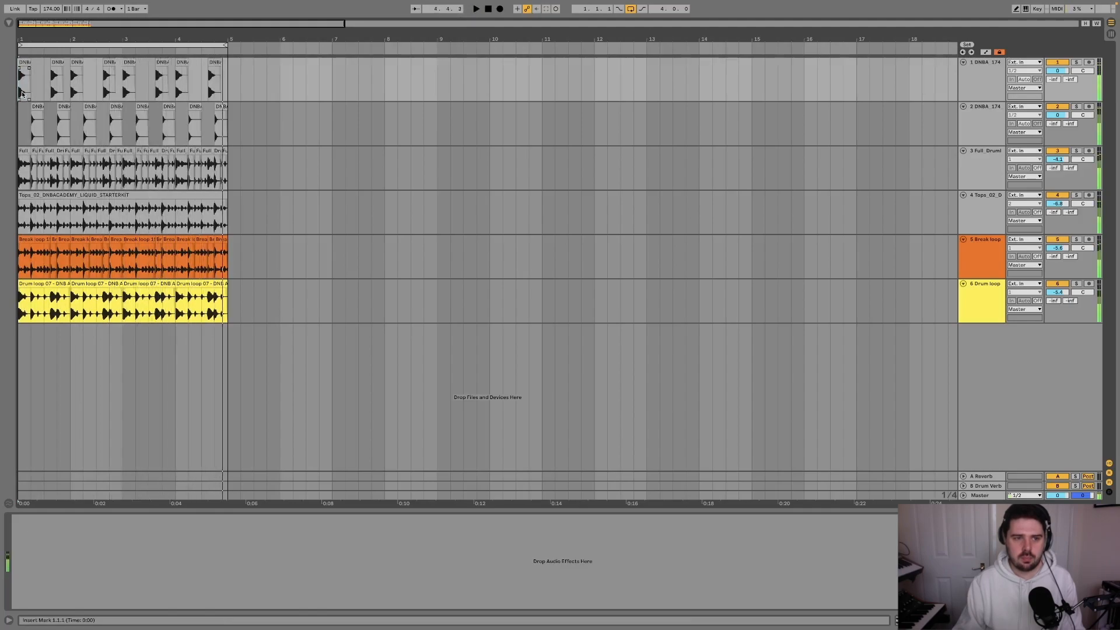
Step: Inspect the kick clip at bar 3 and audition the snare clip after it in solo
key("w")
left_click(963, 92)
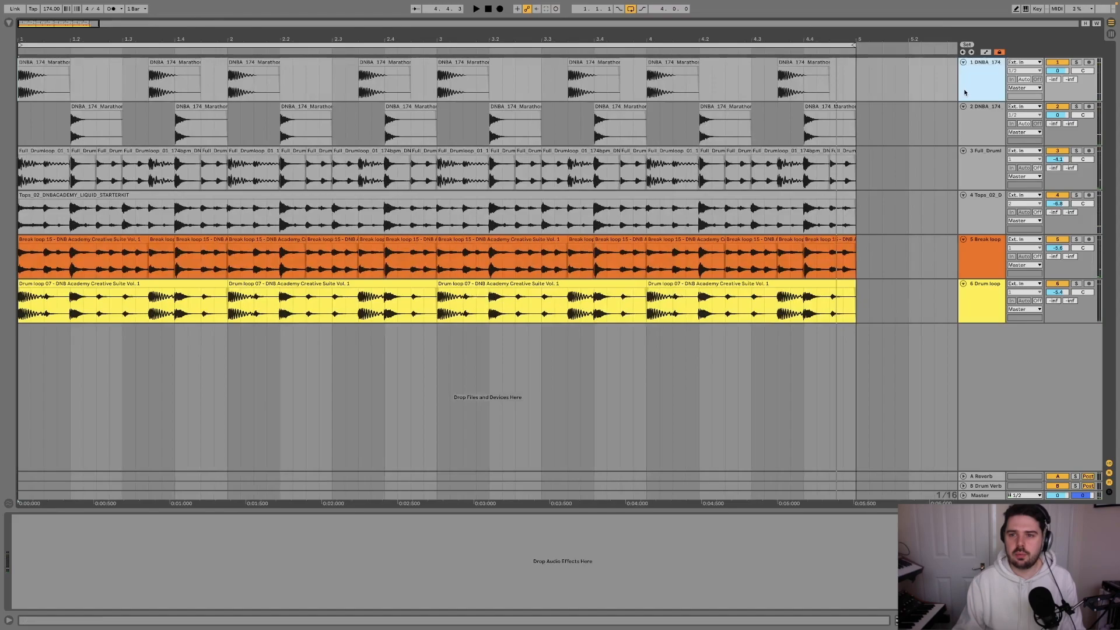
scroll(444, 71, "up", 5)
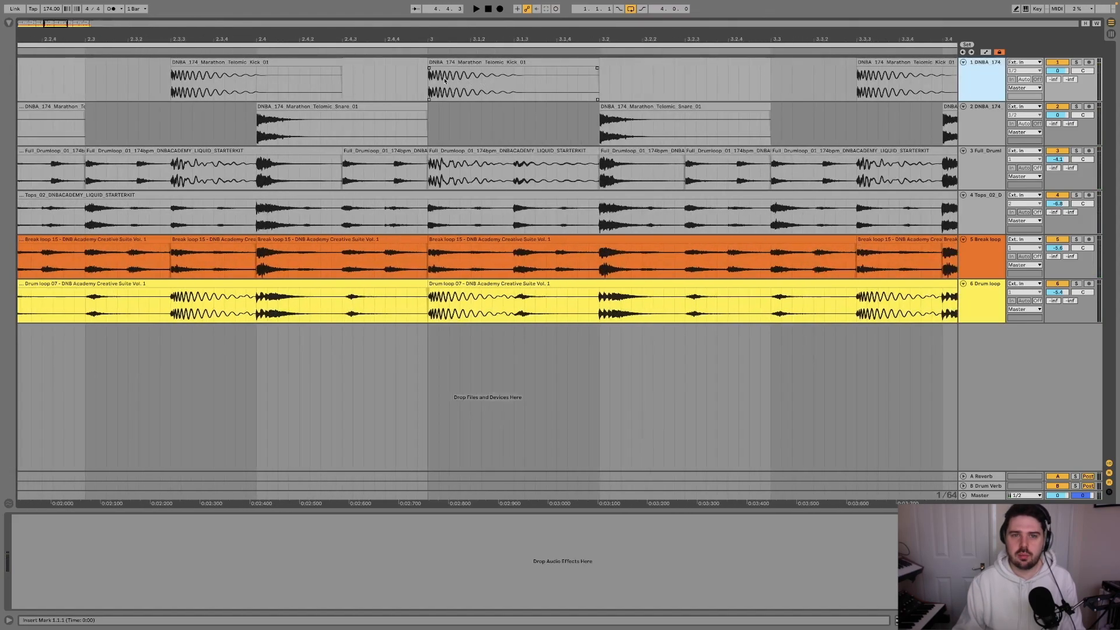
left_click(465, 63)
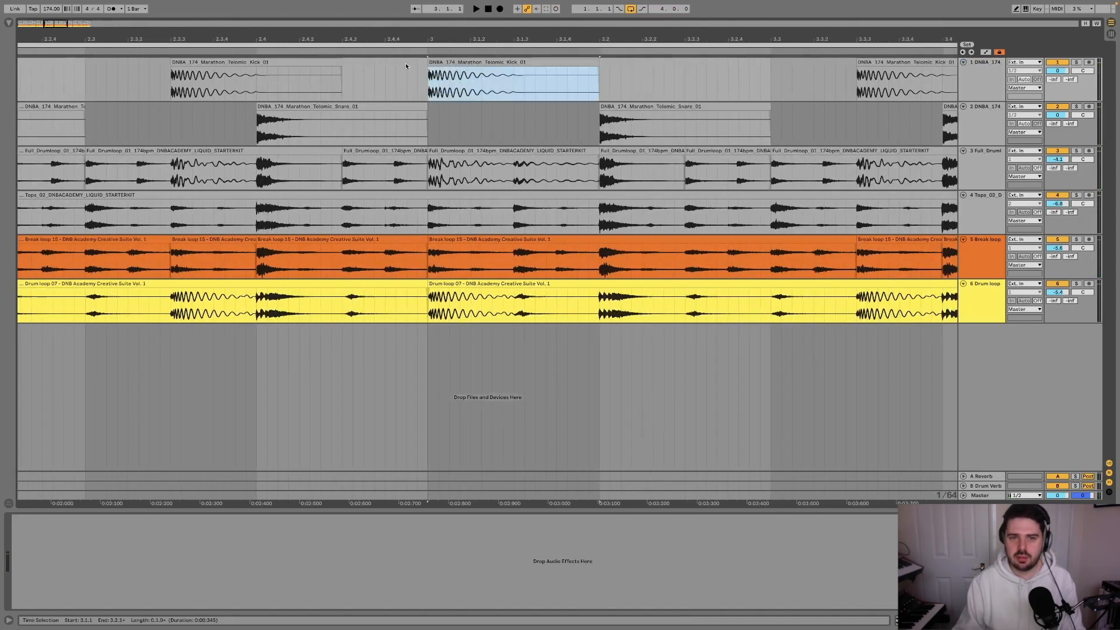
left_click(648, 107)
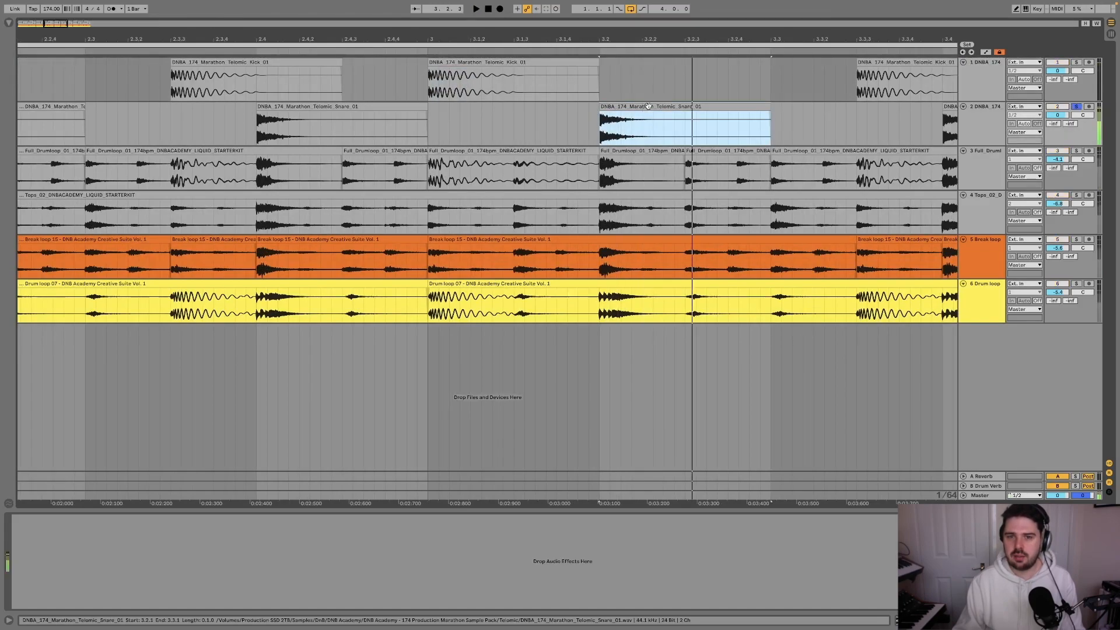
key("space")
Step: Examine the Full_Drumloop waveform at the start of the arrangement and show that track's EQ Eight
scroll(474, 127, "down", 3)
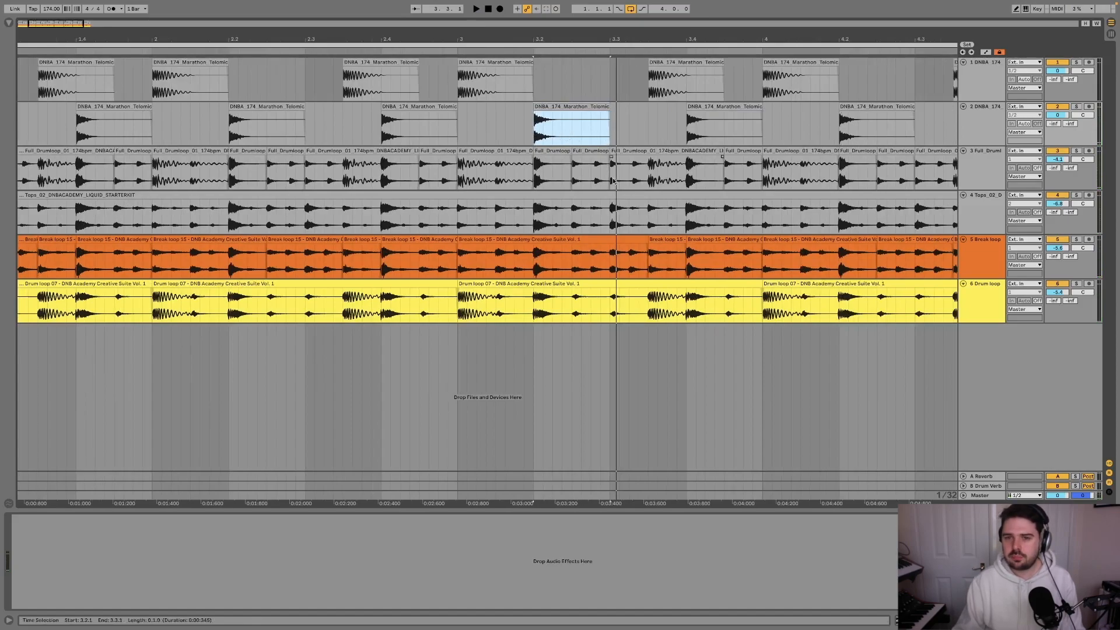
scroll(615, 181, "up", 3)
scroll(673, 177, "left", 10)
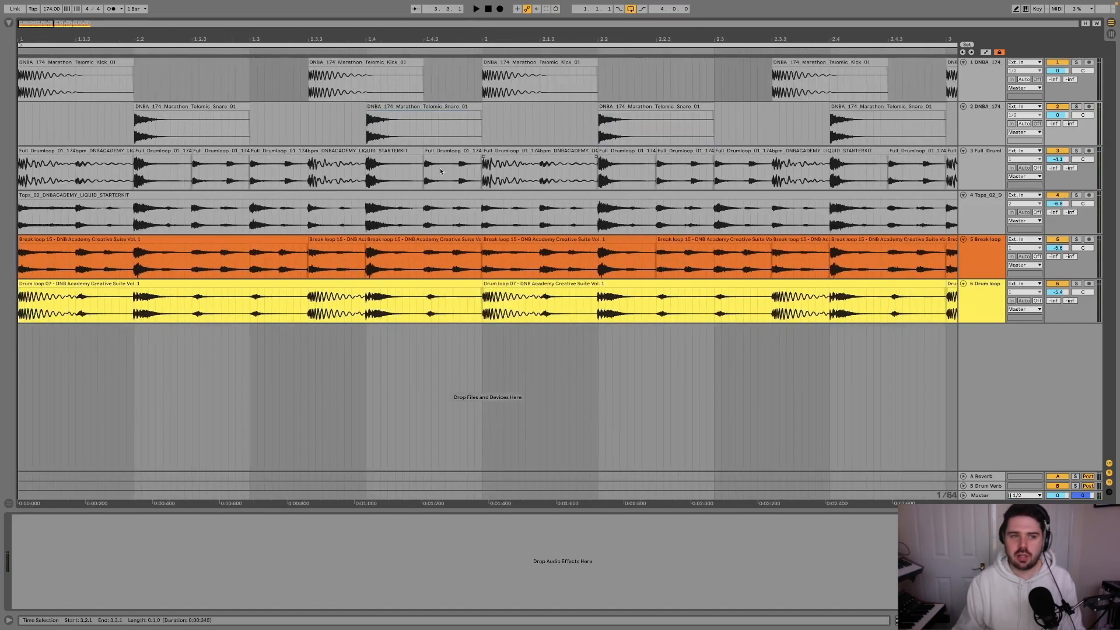
scroll(72, 169, "up", 5)
scroll(72, 169, "up", 1)
scroll(72, 168, "left", 4)
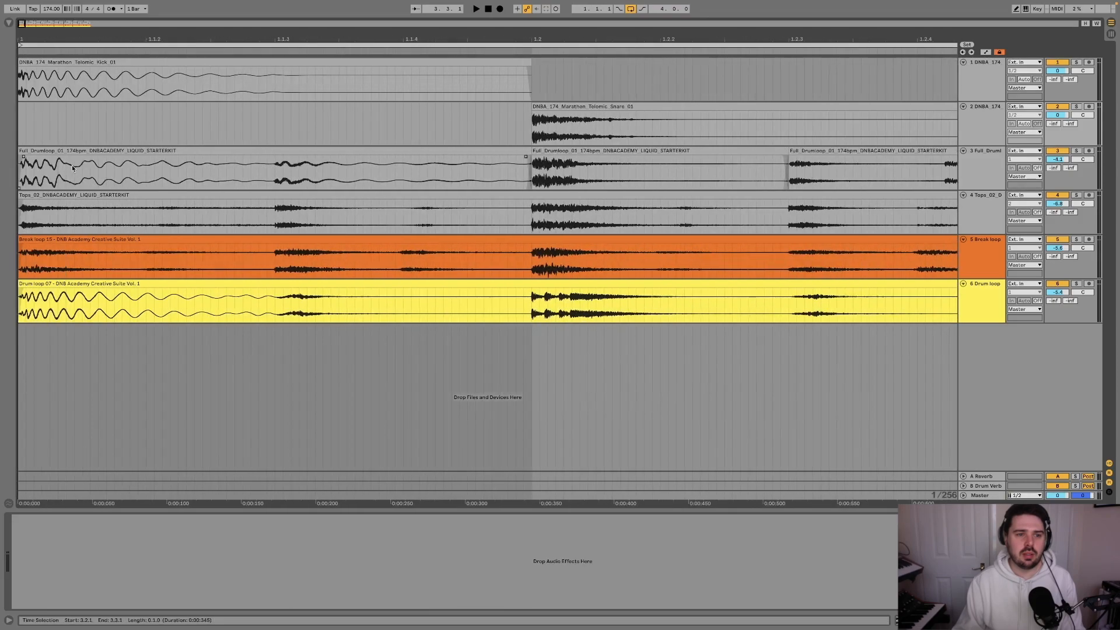
scroll(82, 170, "down", 1)
left_click(975, 166)
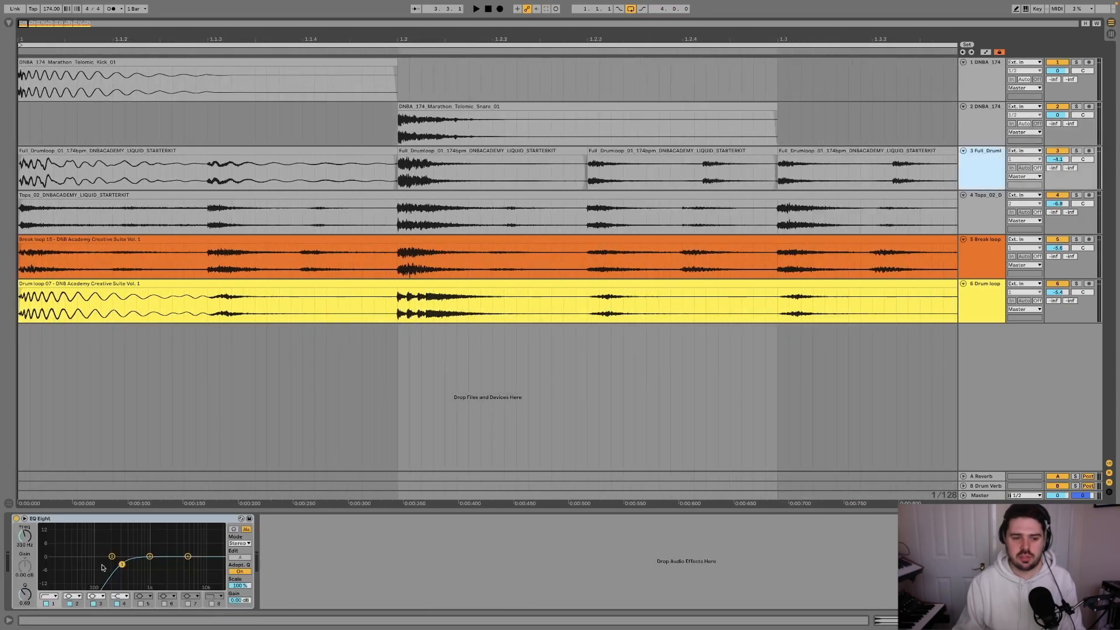
Step: Audition the Full_Drumloop track in solo from its first clip
scroll(278, 193, "down", 1)
left_click(112, 153)
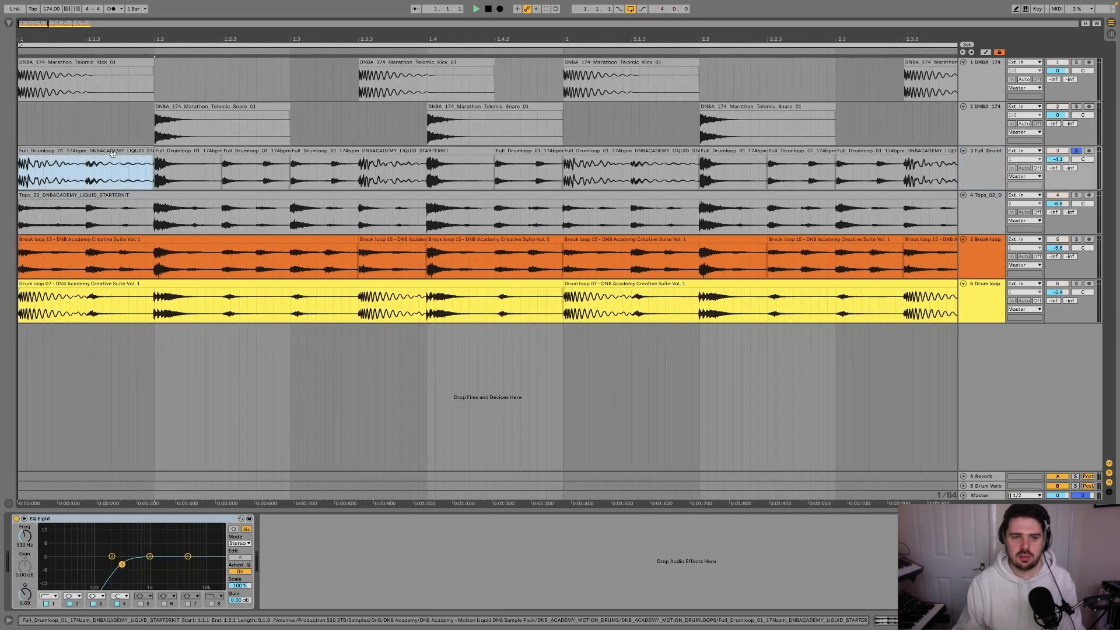
key("space")
scroll(110, 158, "down", 2)
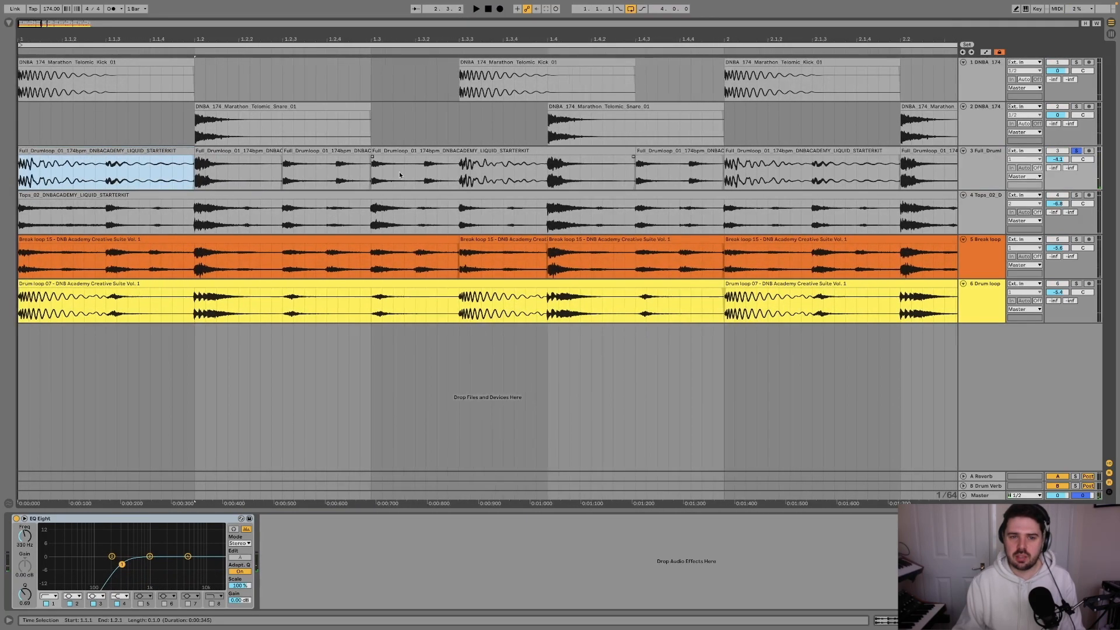
Step: Select the Tops_02 loop clip and audition its track in solo
scroll(380, 184, "down", 3)
scroll(381, 185, "down", 1)
scroll(233, 193, "up", 4)
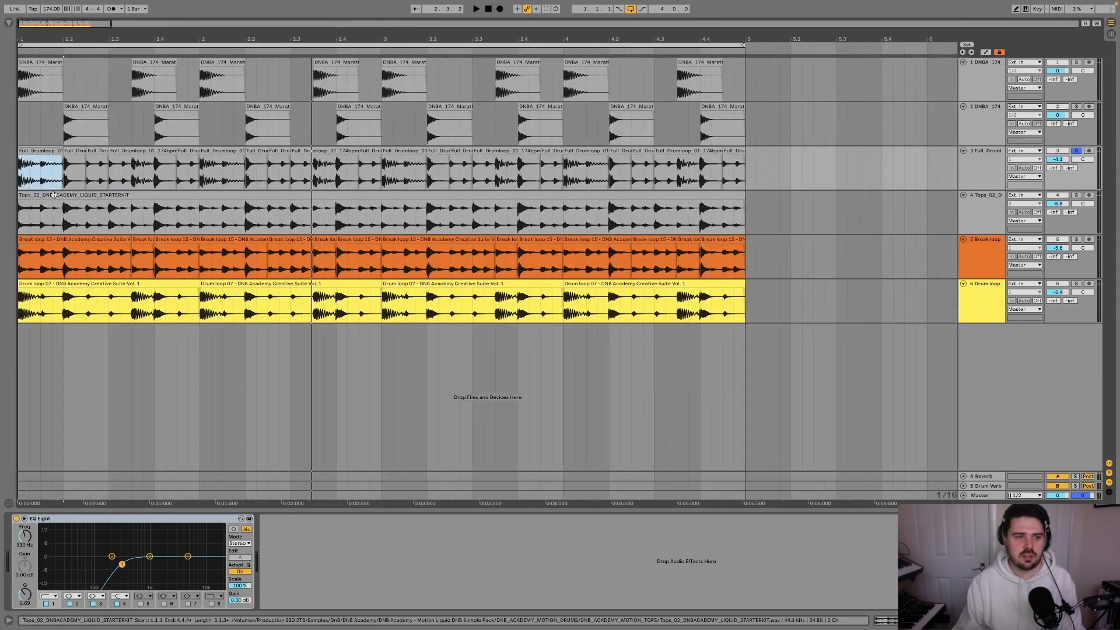
left_click(54, 195)
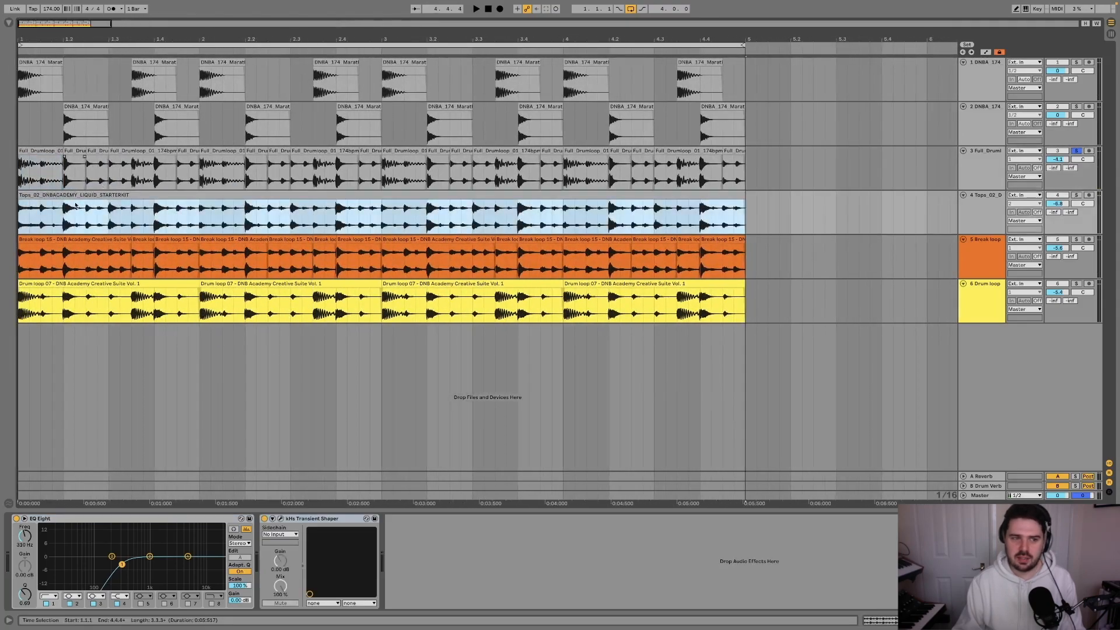
key("s")
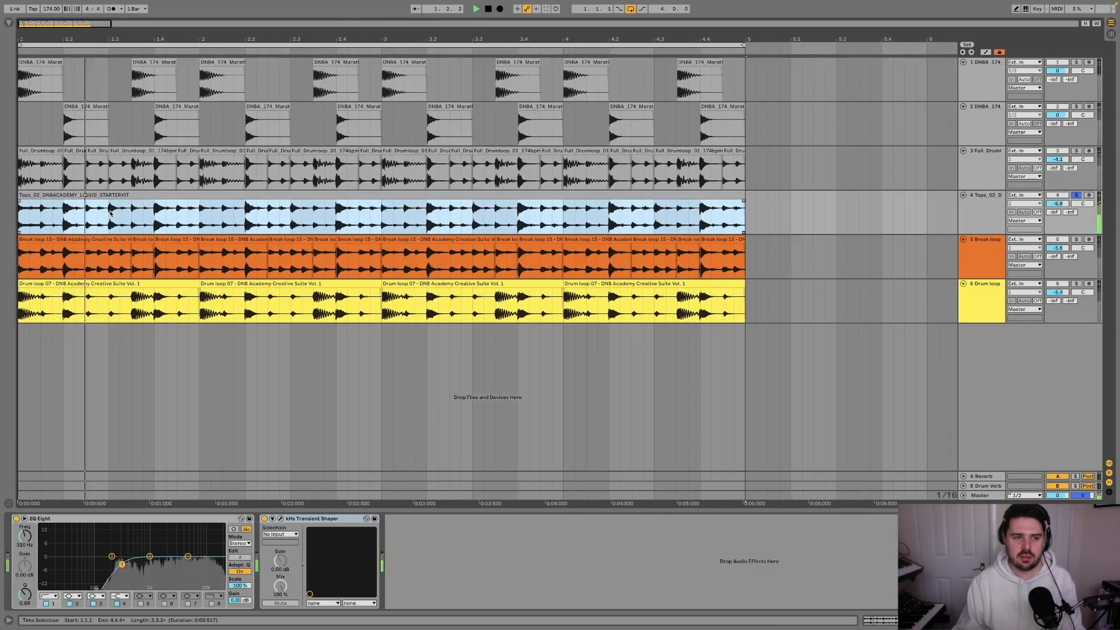
key("space")
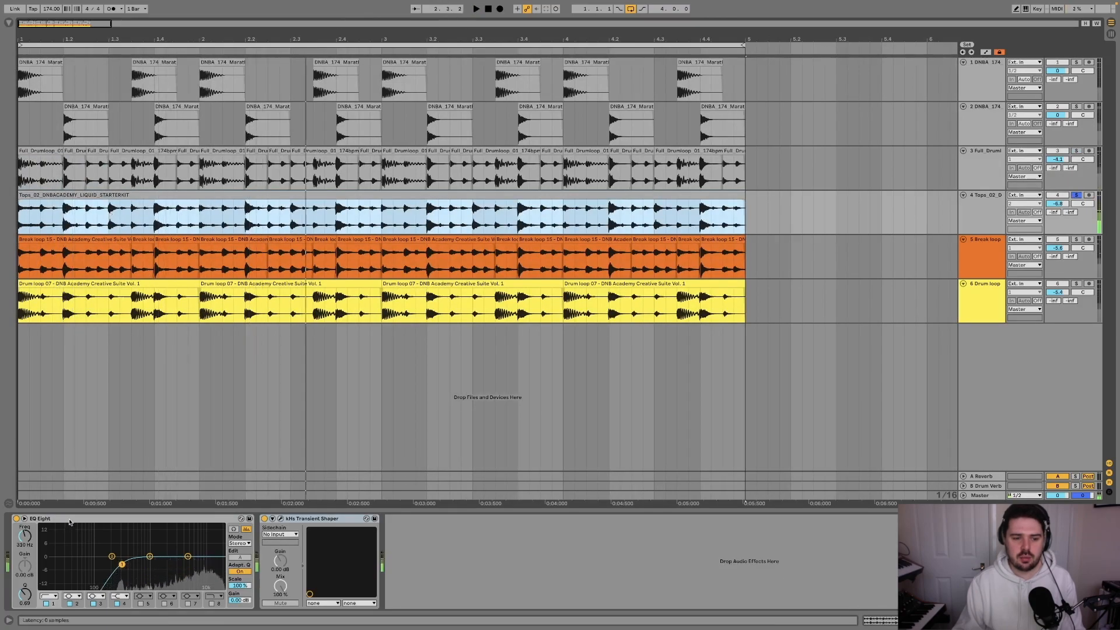
Step: Inspect the Tops track's EQ Eight and kHs Transient Shaper settings, then replay the soloed loop
left_click(186, 519)
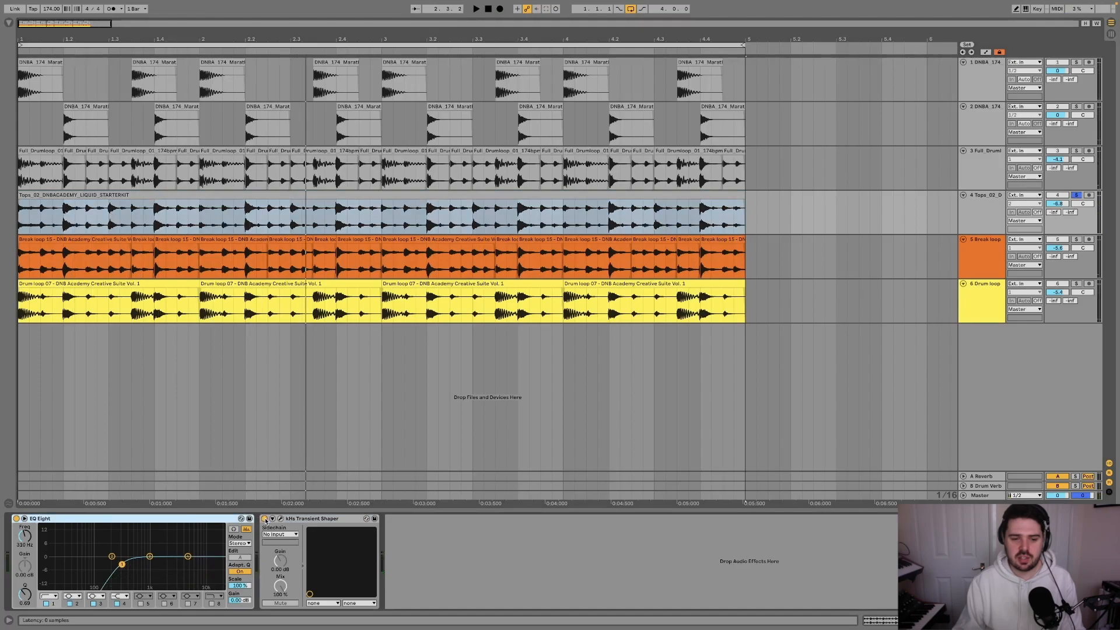
left_click(282, 519)
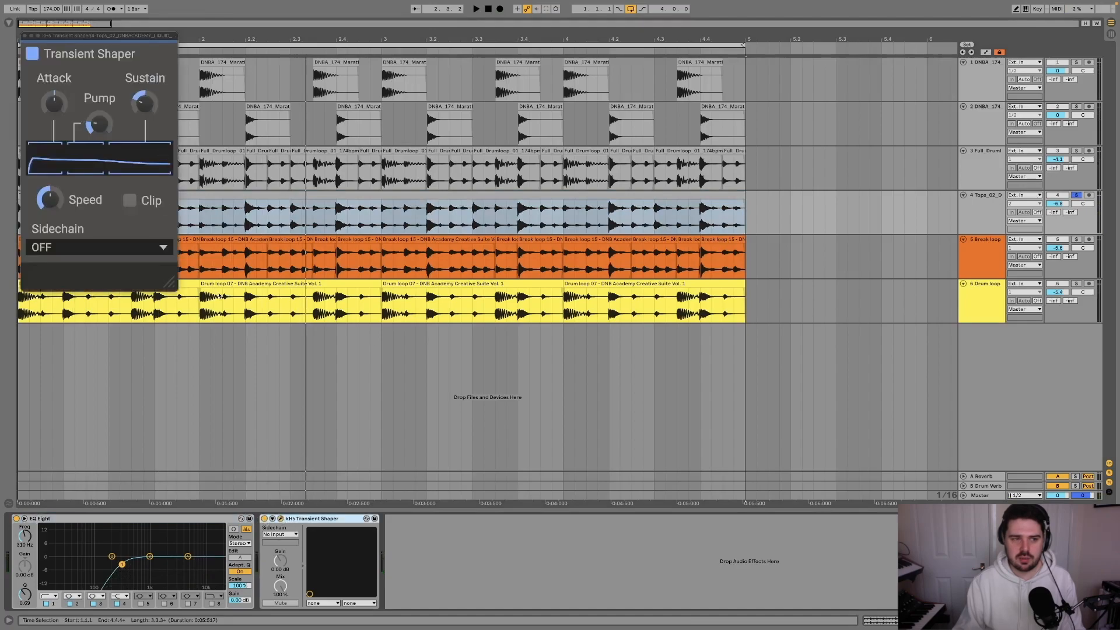
left_click(25, 36)
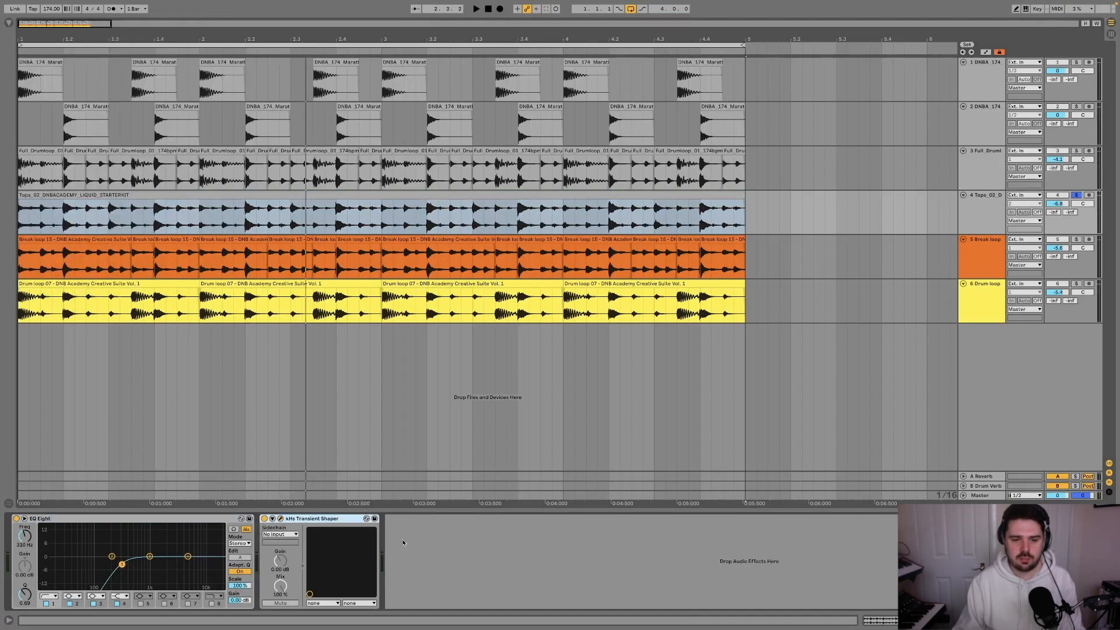
key("space")
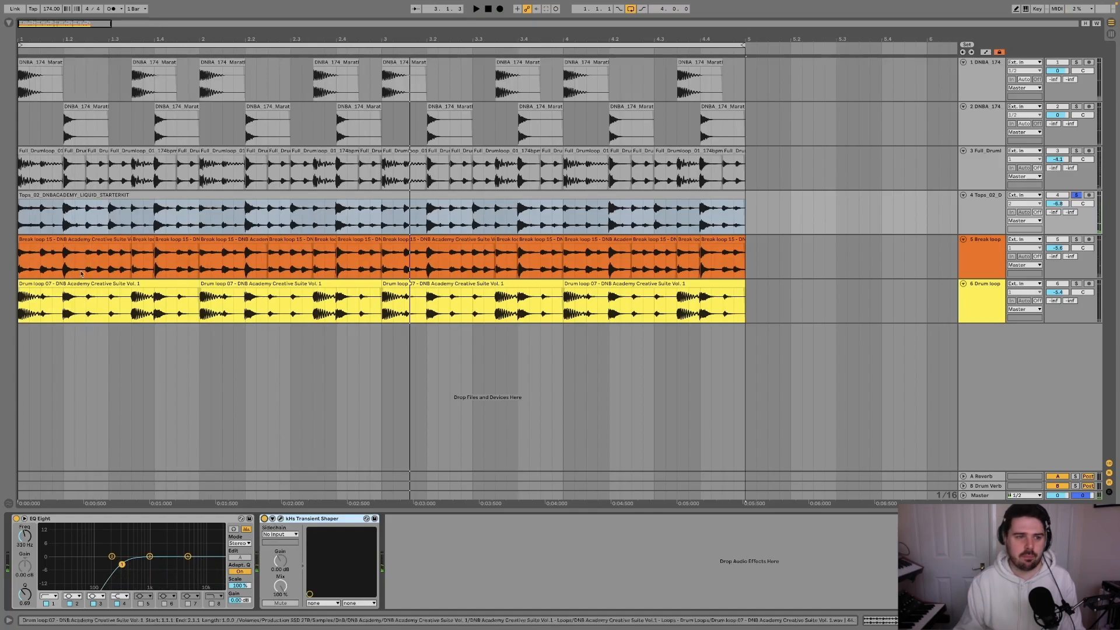
Step: Select the first Break loop 15 clip and audition the break track in solo
left_click(47, 238)
key("plus")
key("plus")
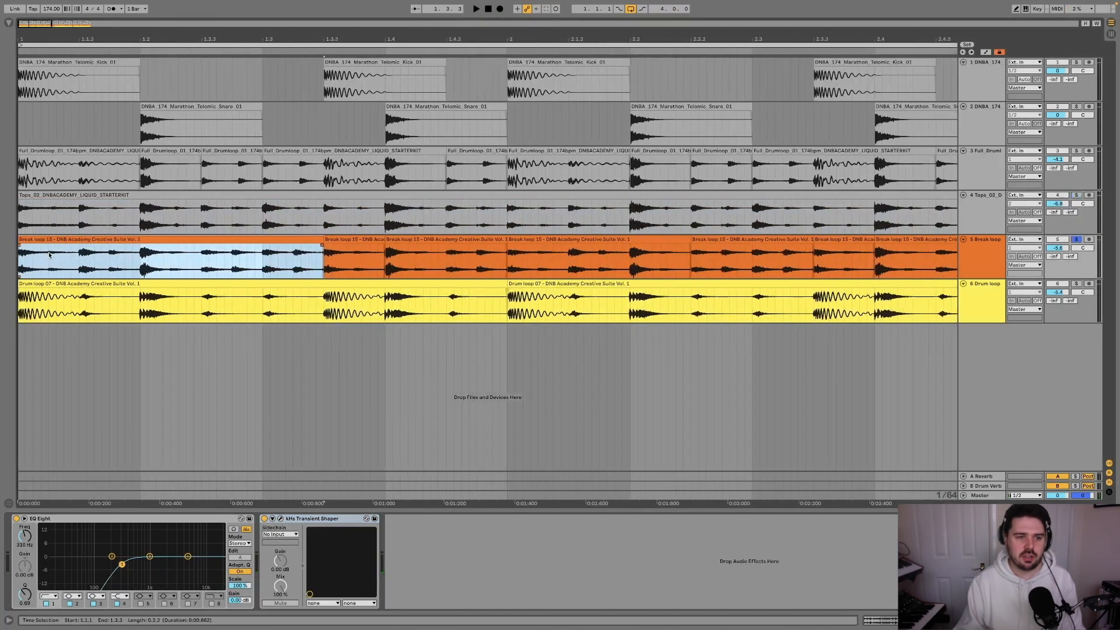
key("space")
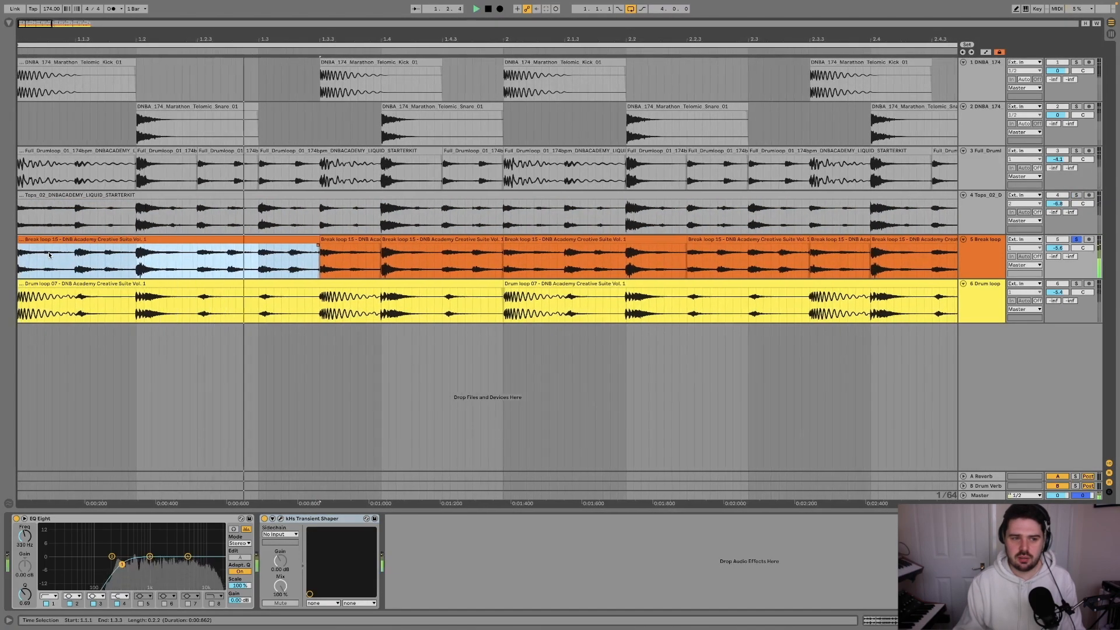
key("minus")
key("minus")
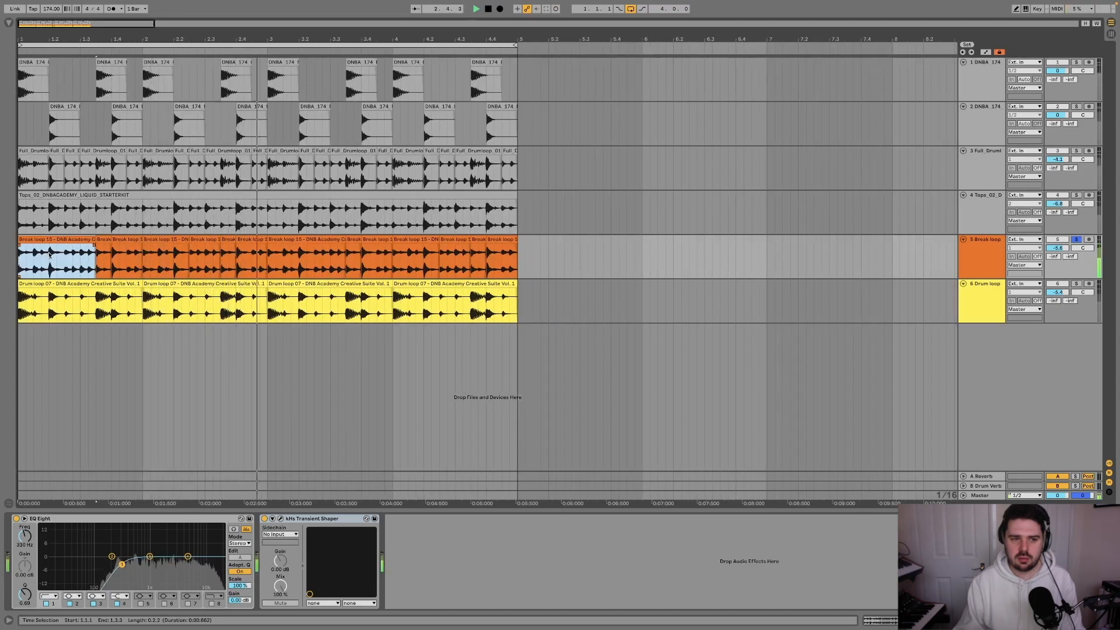
key("space")
Step: Select the kHs Transient Shaper on the Break track and replay the soloed loop
left_click(310, 518)
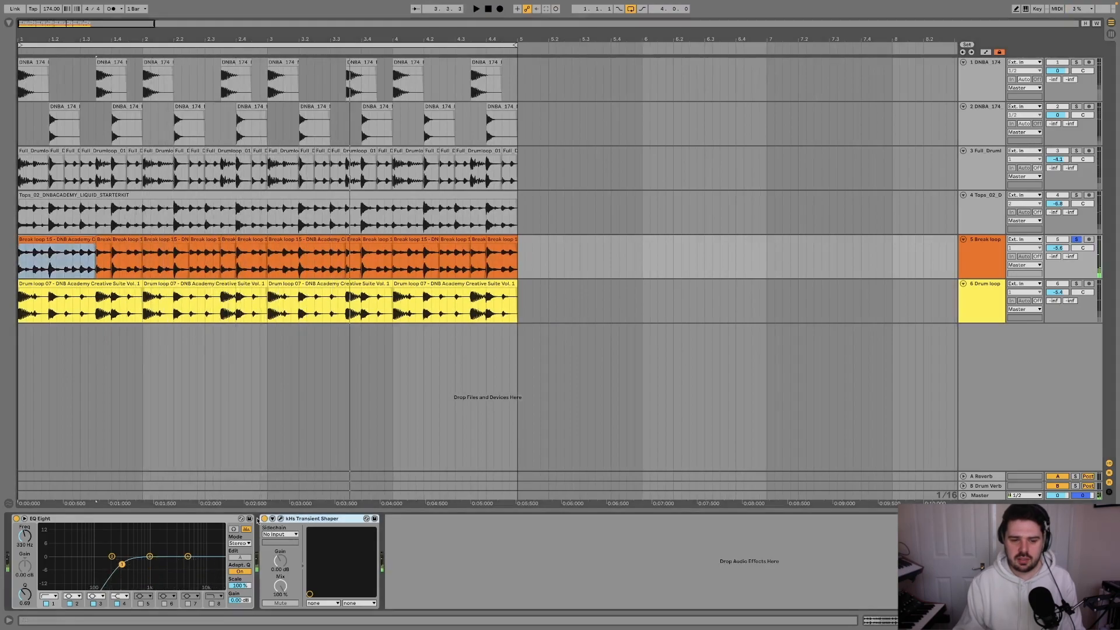
key("space")
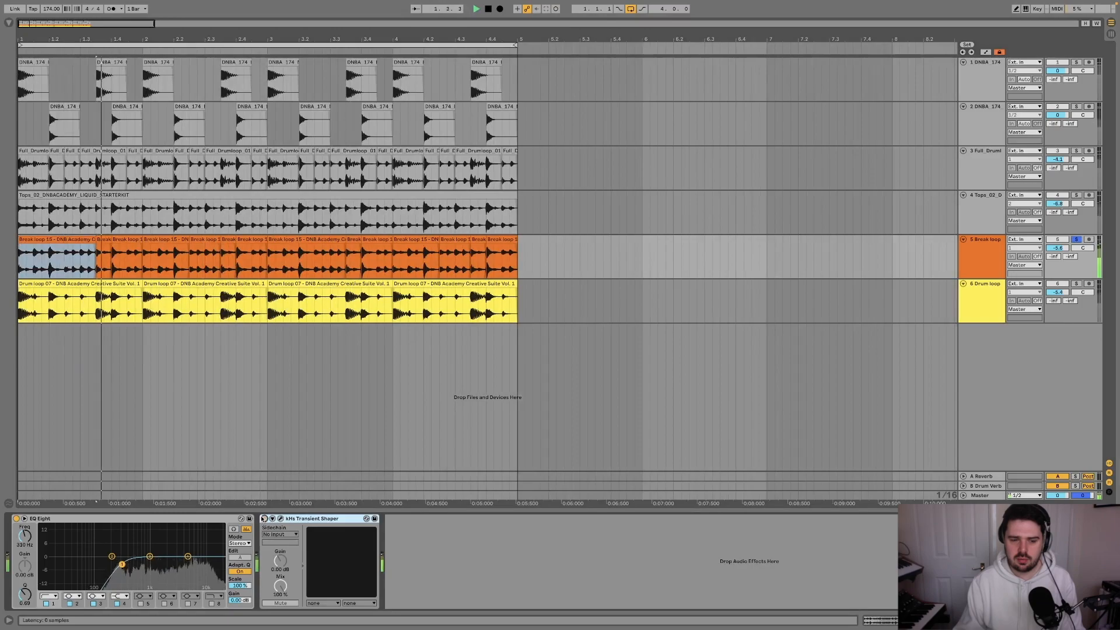
key("space")
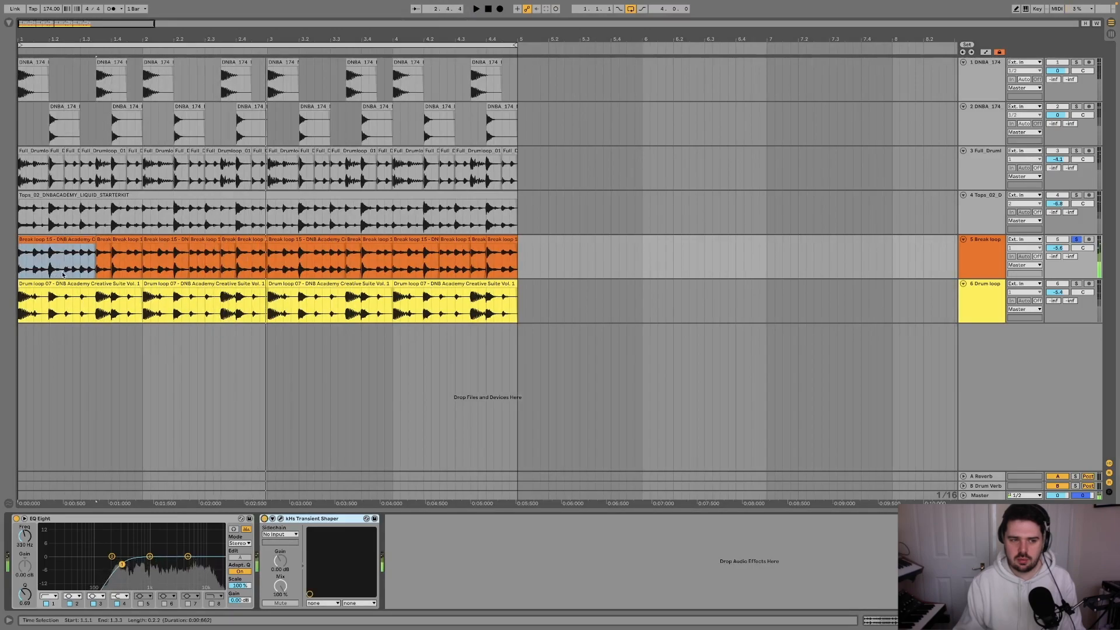
Step: Select the first Drum loop 07 clip and audition its track in solo
left_click(68, 287)
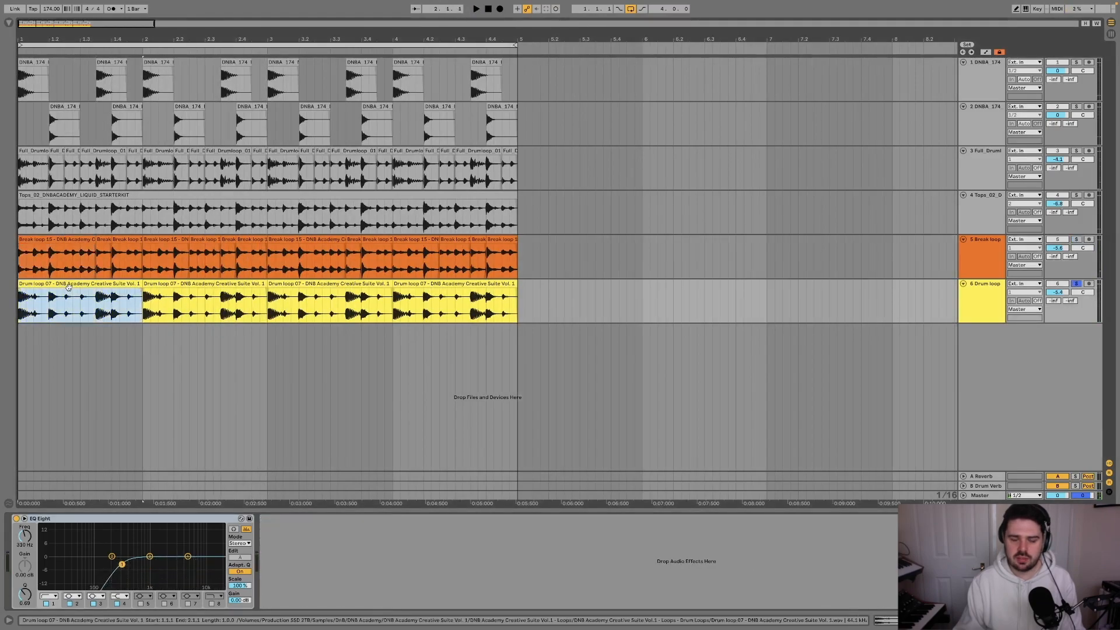
key("space")
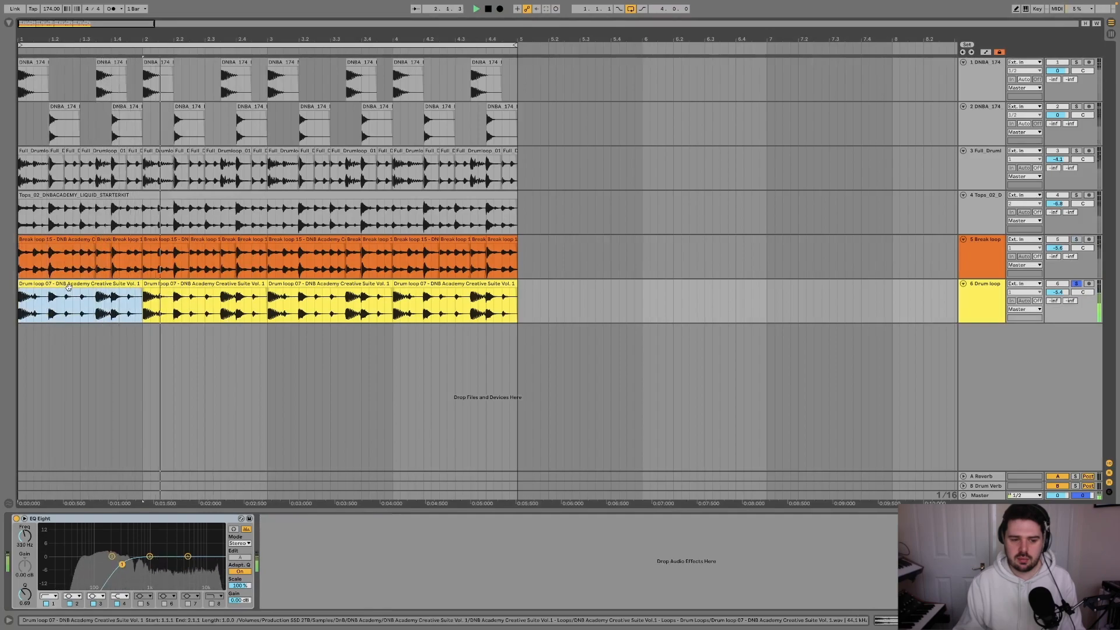
key("space")
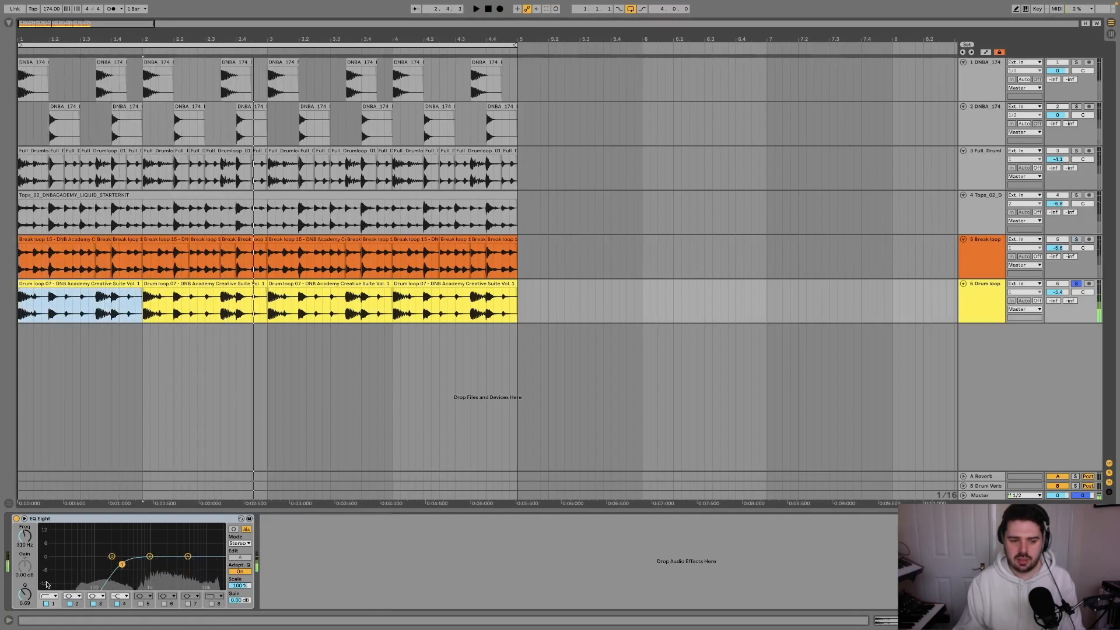
Step: Raise the low-cut frequency in the Drum loop track's EQ Eight to about 600 Hz while checking it in playback
left_click(132, 570)
key("space")
left_click_drag(123, 564, 138, 565)
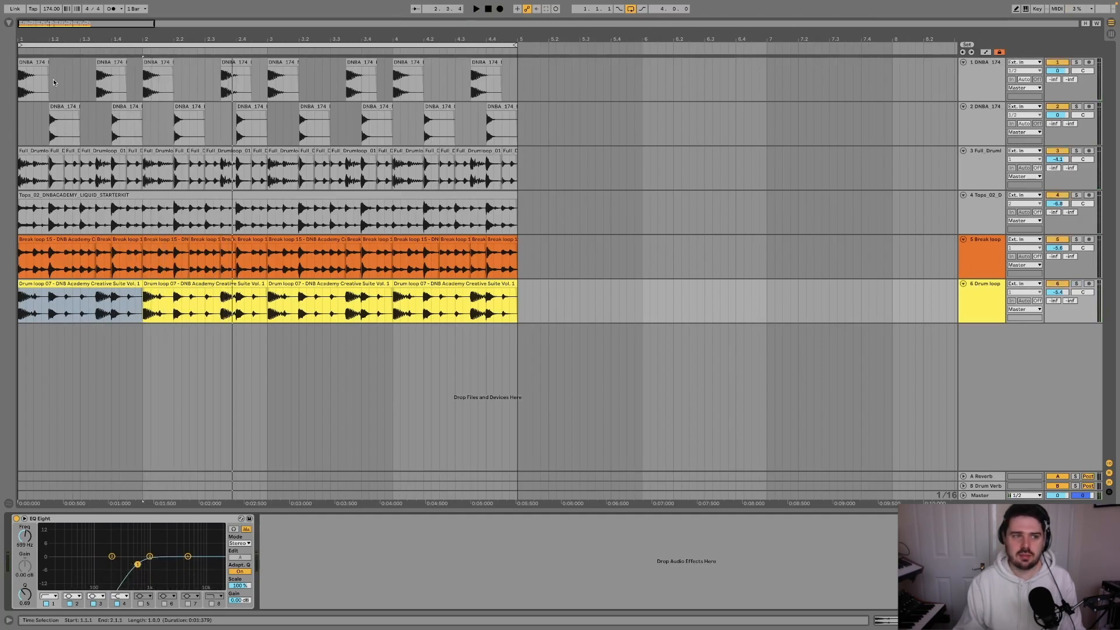
Step: Select the first kick clip and play all the drum layers together without solo
left_click(26, 60)
key("space")
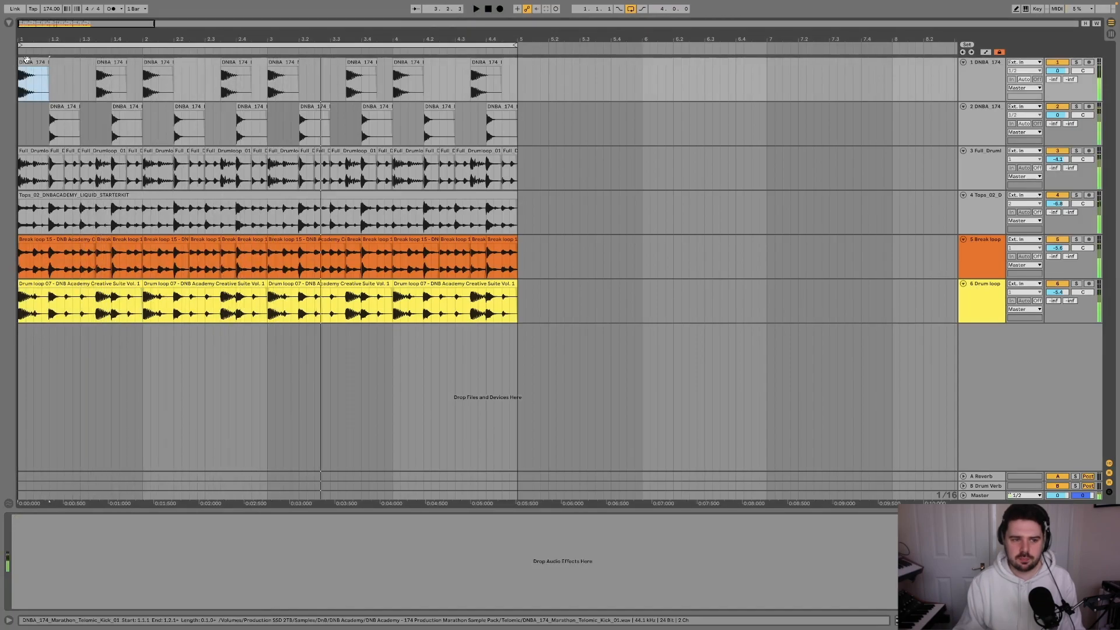
scroll(87, 209, "up", 5)
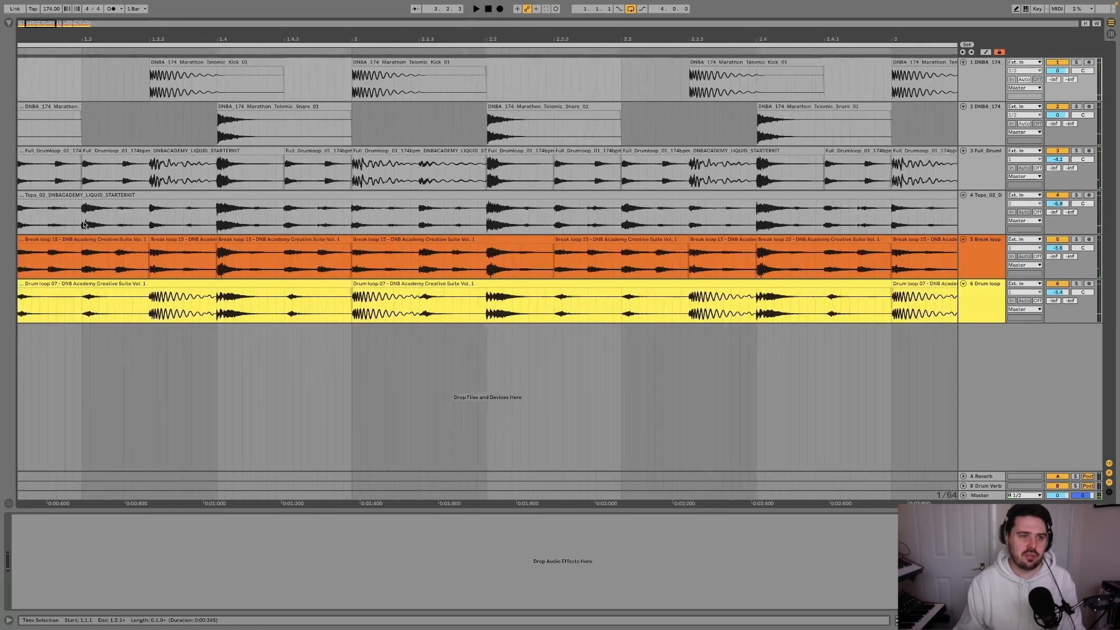
scroll(85, 224, "left", 5)
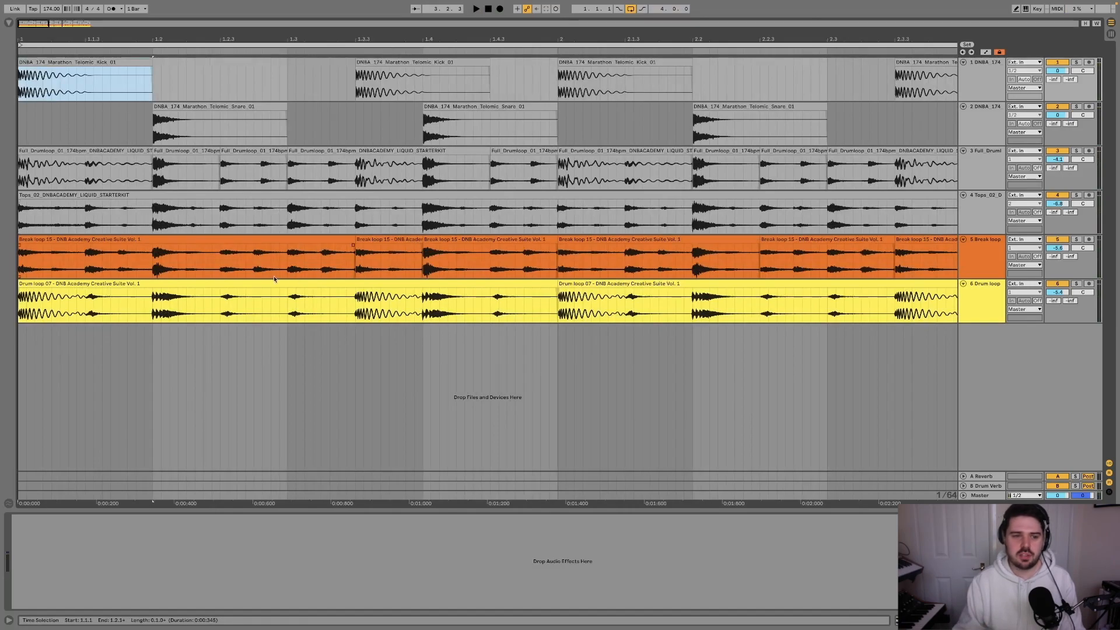
Step: Highlight the sixteenth-note ranges from 1.2.3 and at 1.3.2 across the Tops, Break and Drum loop tracks to compare their hits
left_click(75, 202)
scroll(170, 264, "up", 4)
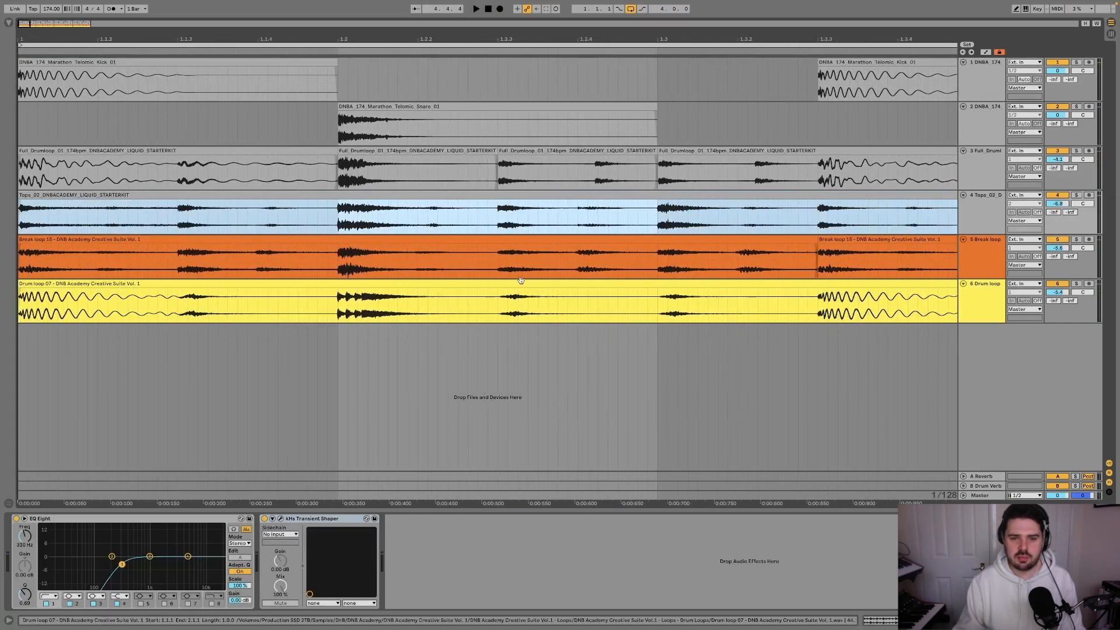
left_click(494, 284)
left_click_drag(556, 302, 499, 220)
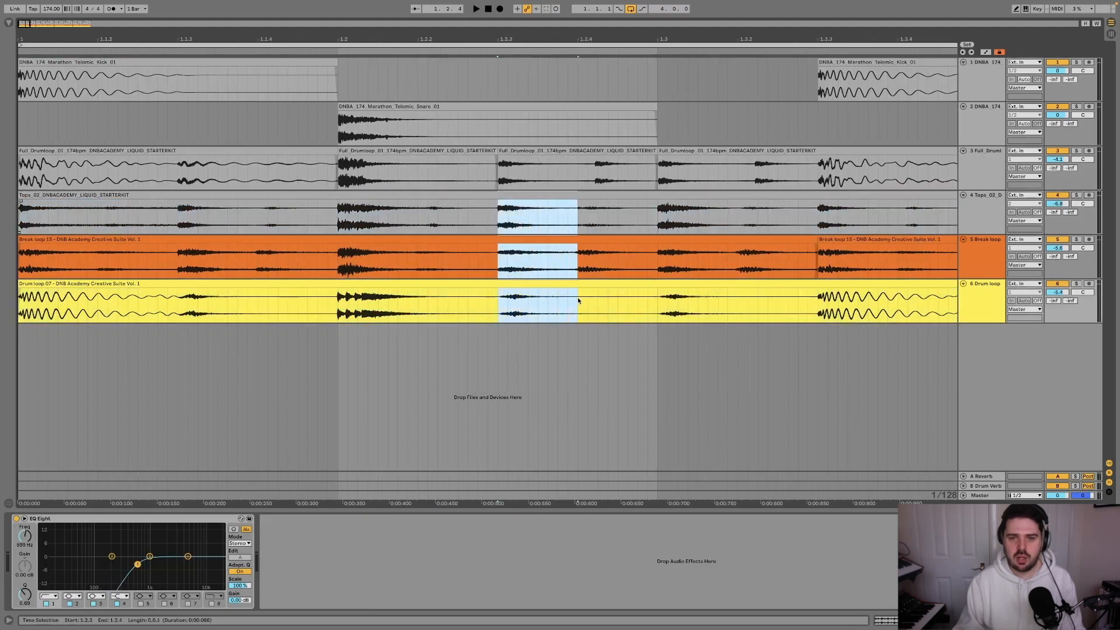
left_click_drag(577, 309, 655, 310)
scroll(642, 293, "right", 3)
left_click_drag(654, 217, 730, 313)
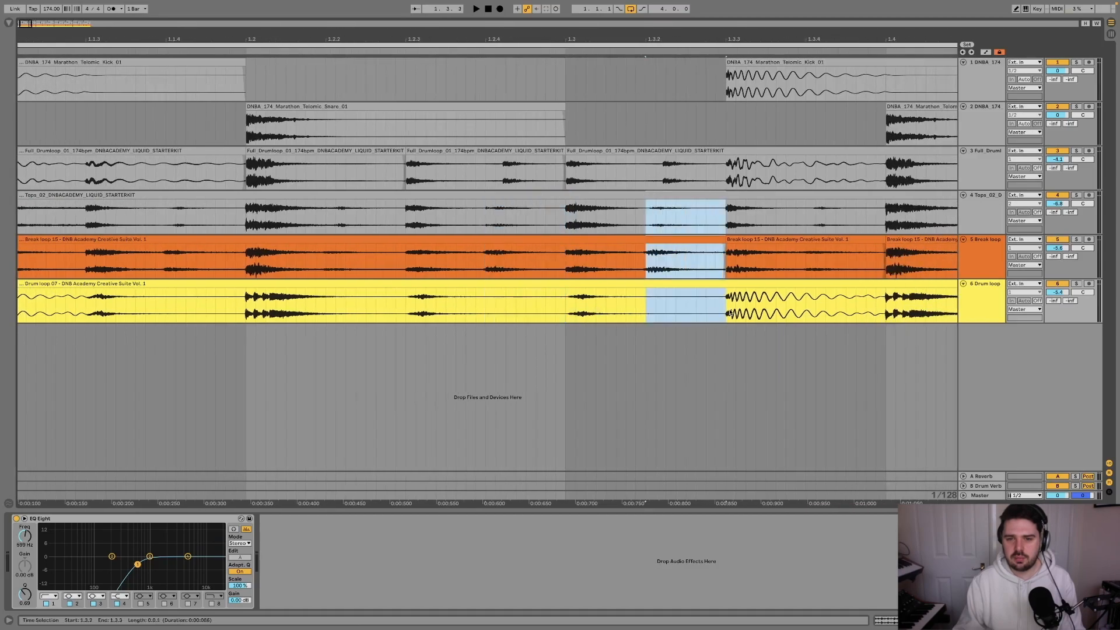
Step: Audition the Full_Drumloop track in solo from its slice at 1.2 and mark the off-grid hit just after 1.2.4
left_click(351, 151)
key("s")
key("space")
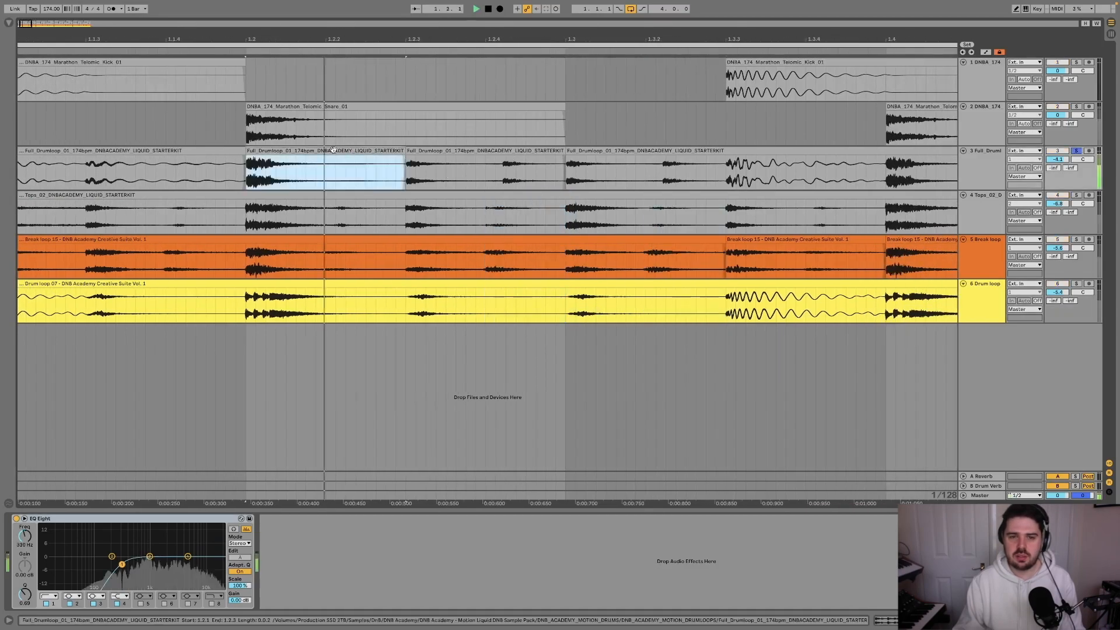
scroll(489, 174, "up", 2)
left_click(488, 174)
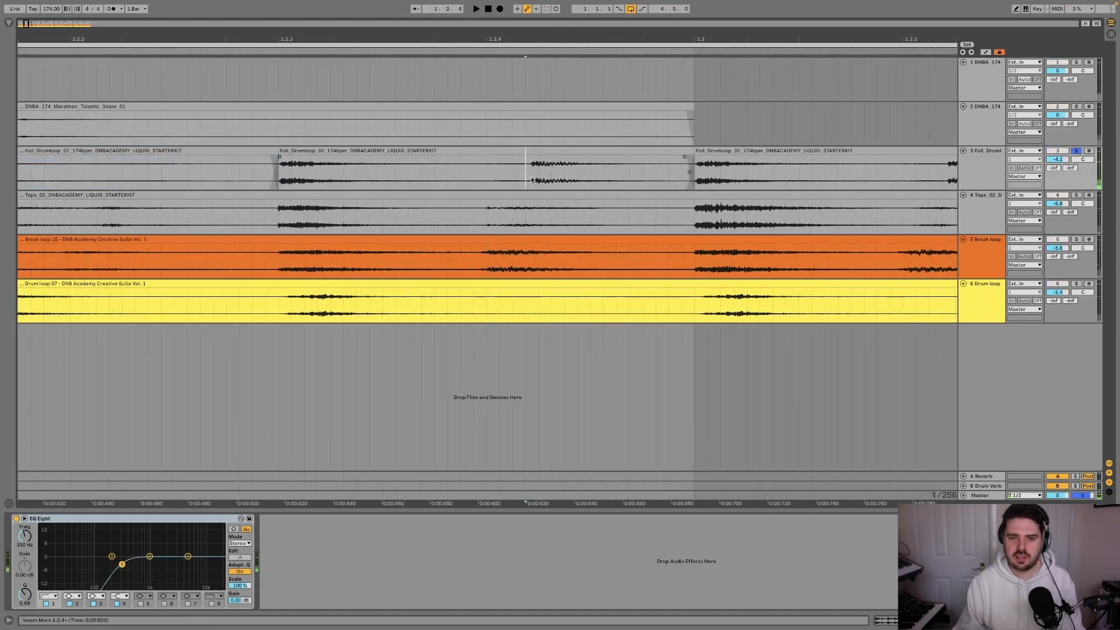
Step: Compare the Tops hit at 1.2.4 with the later Full_Drumloop hit and replay the soloed Full_Drumloop from there
scroll(513, 175, "down", 3)
scroll(536, 177, "right", 2)
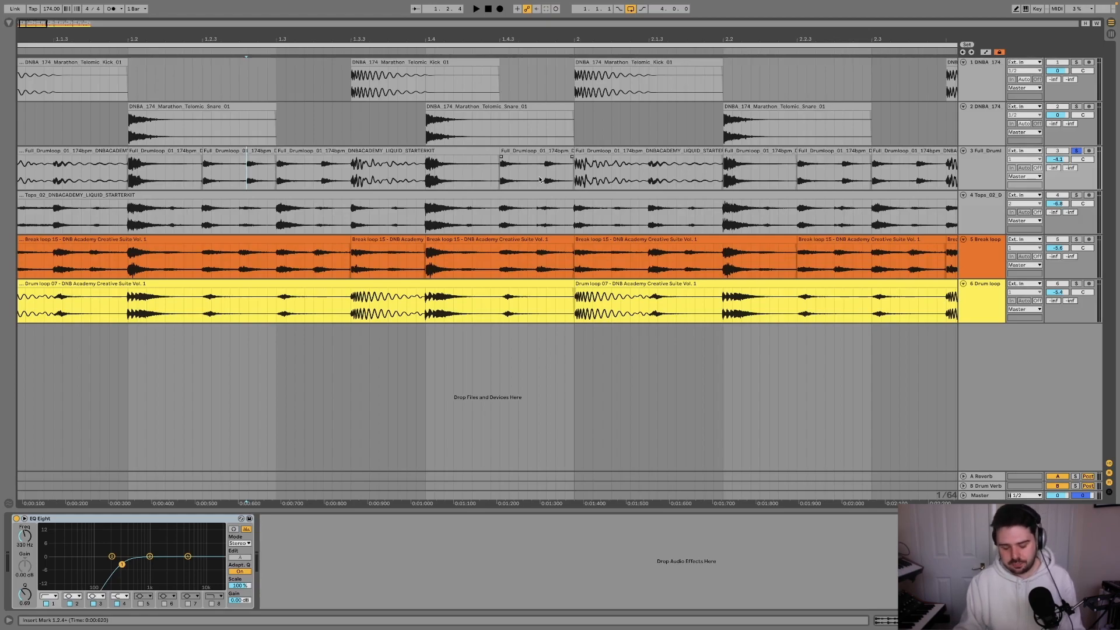
scroll(233, 216, "up", 5)
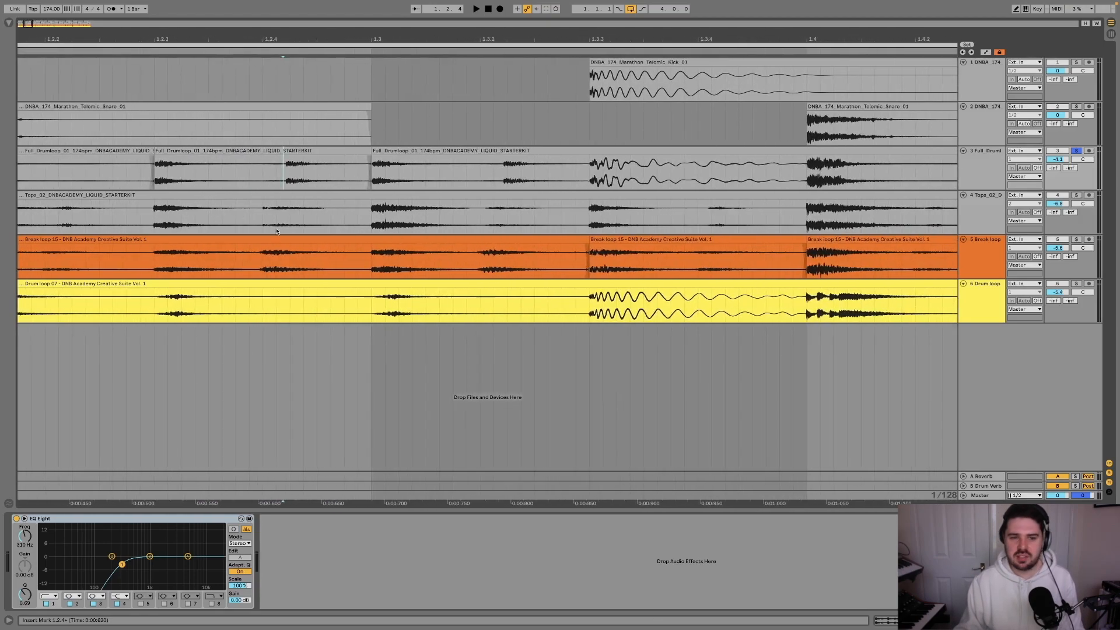
left_click(260, 210)
scroll(288, 176, "up", 5)
left_click(280, 175)
key("space")
key("space")
scroll(279, 176, "down", 3)
Step: Split the Tops, Break and Drum loop clips over the range from 1.2.4 to 1.3.1
left_click_drag(253, 212, 371, 301)
scroll(371, 300, "down", 2)
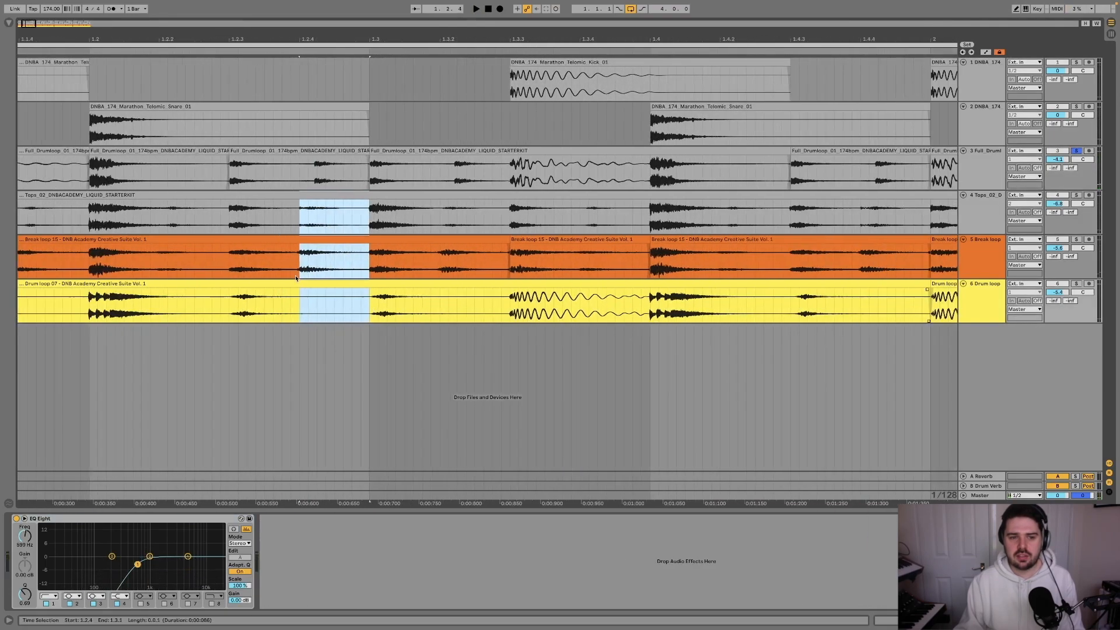
scroll(291, 274, "up", 4)
key("ctrl+e")
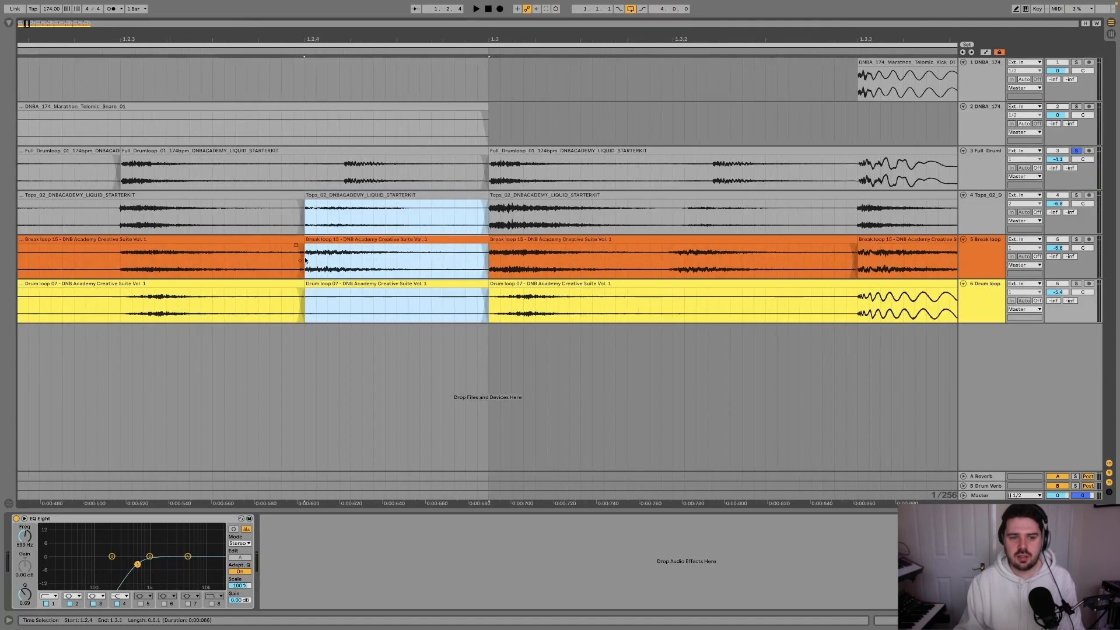
Step: Extend the start of the new Break loop slice slightly ahead of 1.2.4 to include its transient
left_click(297, 260)
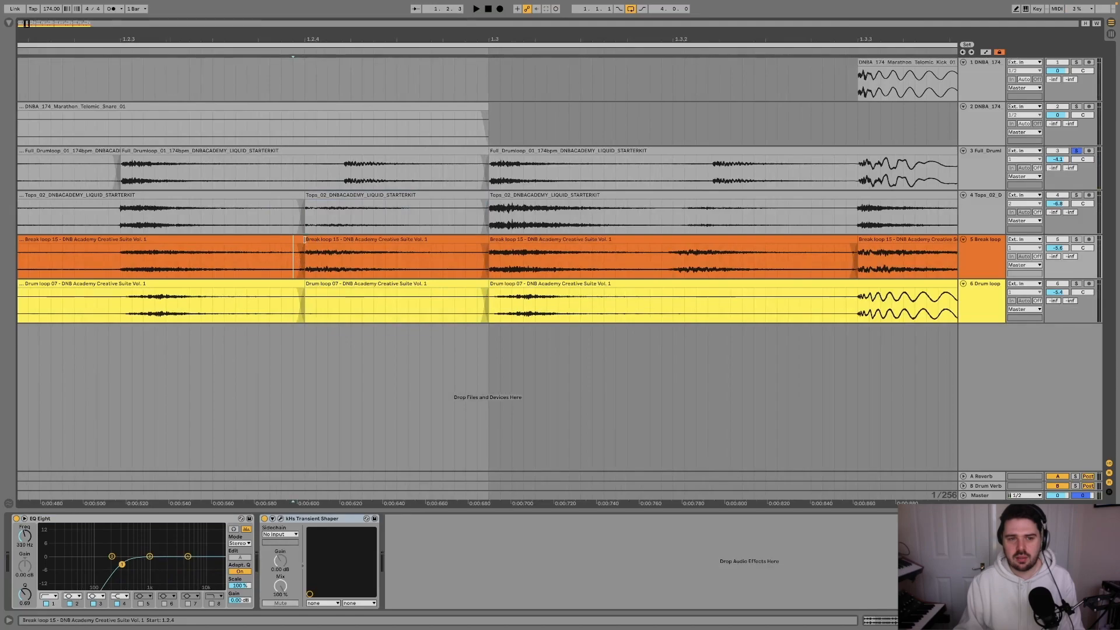
scroll(305, 239, "up", 5)
left_click_drag(315, 239, 293, 239)
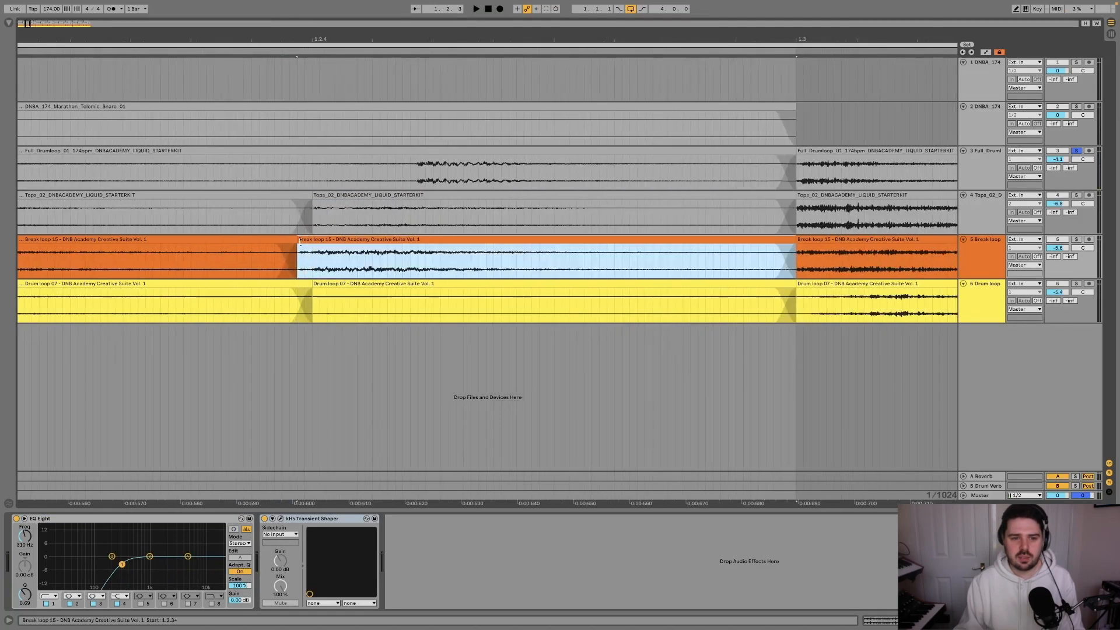
Step: Shorten the ends of the Tops, Break and Drum loop slices at 1.2.4 and move them later to match the Full_Drumloop hit
scroll(299, 241, "down", 1)
left_click(401, 197)
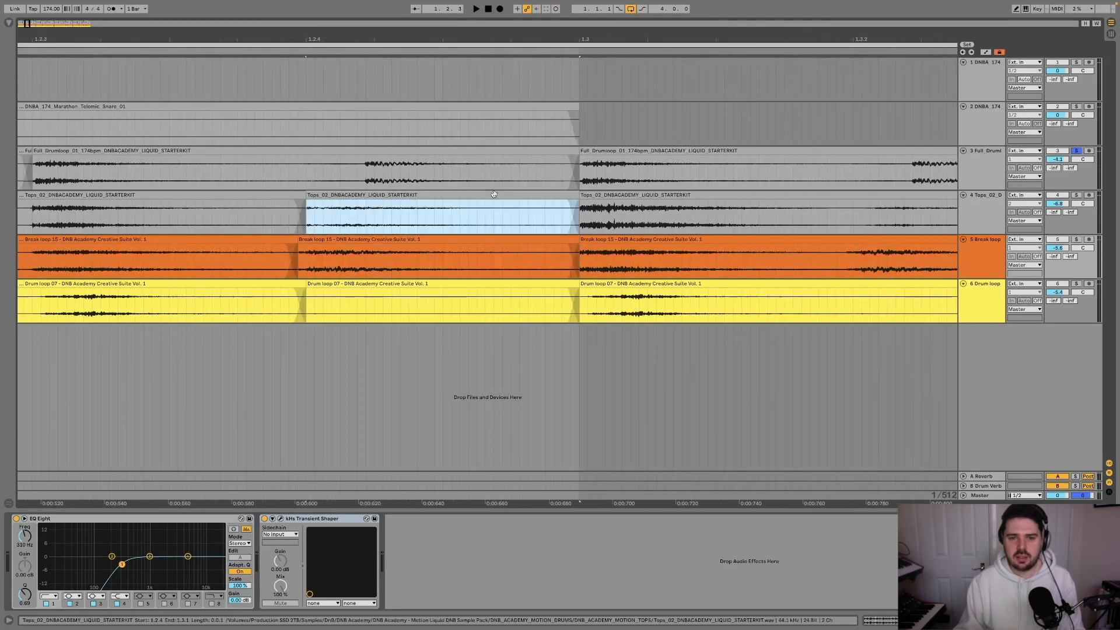
left_click(512, 283, "shift")
left_click_drag(578, 281, 536, 282)
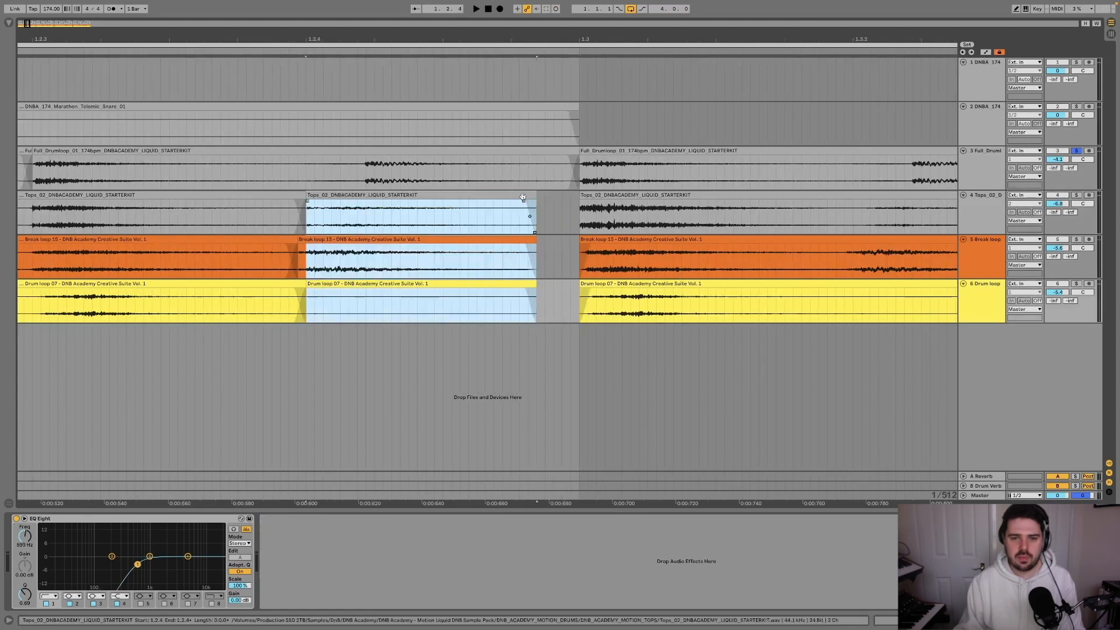
left_click_drag(533, 196, 502, 196)
left_click_drag(395, 196, 441, 200)
left_click(345, 247)
left_click_drag(303, 240, 390, 242)
key("super+z")
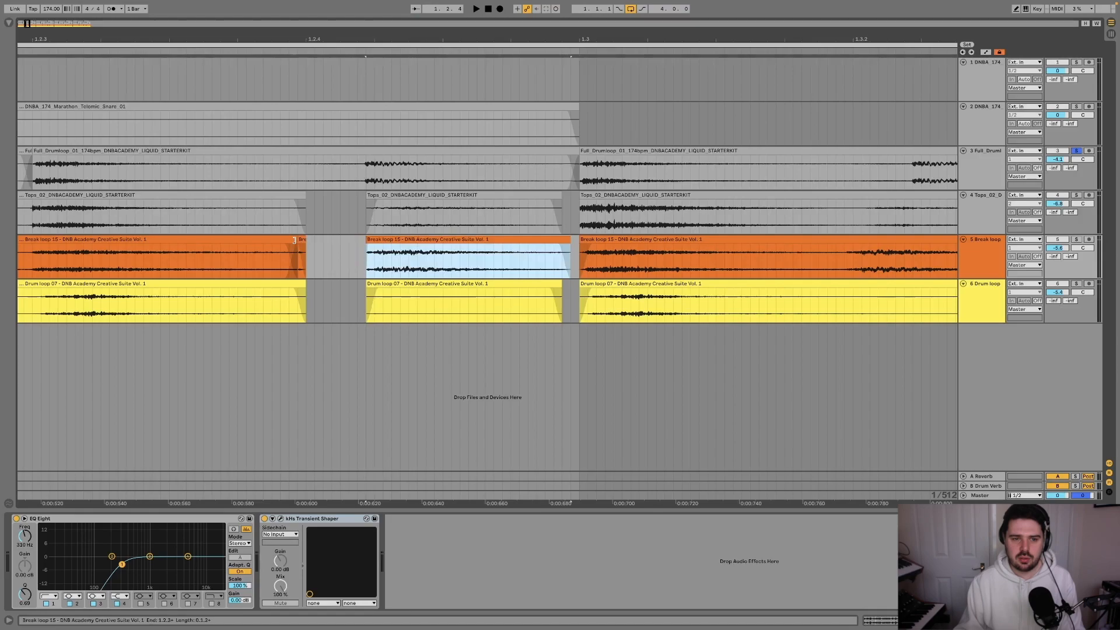
Step: Delete the leftover Break loop sliver just before 1.2.4
left_click(301, 239)
key("minus")
key("minus")
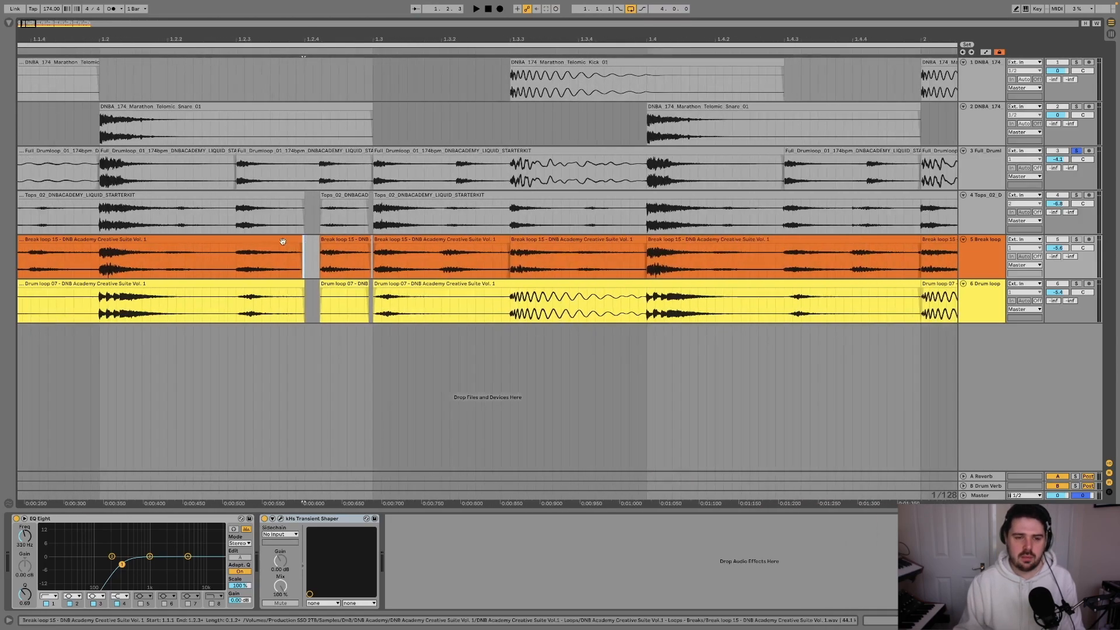
Step: Select the Break loop hit from just before 1.3.2 to 1.3.3 and move it later to line up with the Full_Drumloop hit
scroll(458, 231, "up", 2)
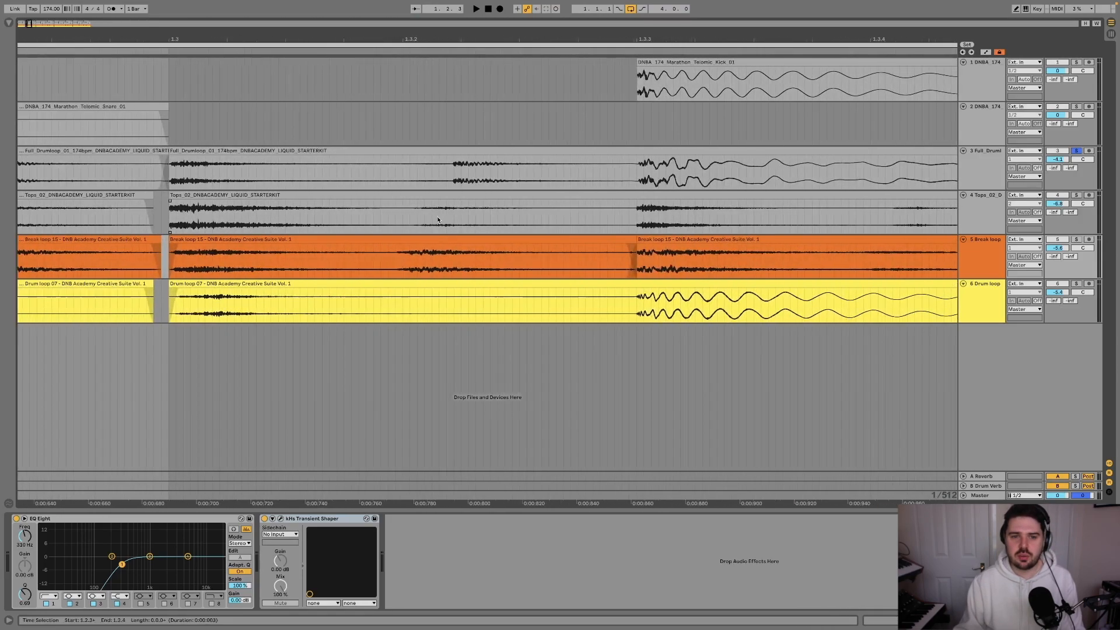
left_click_drag(396, 259, 628, 261)
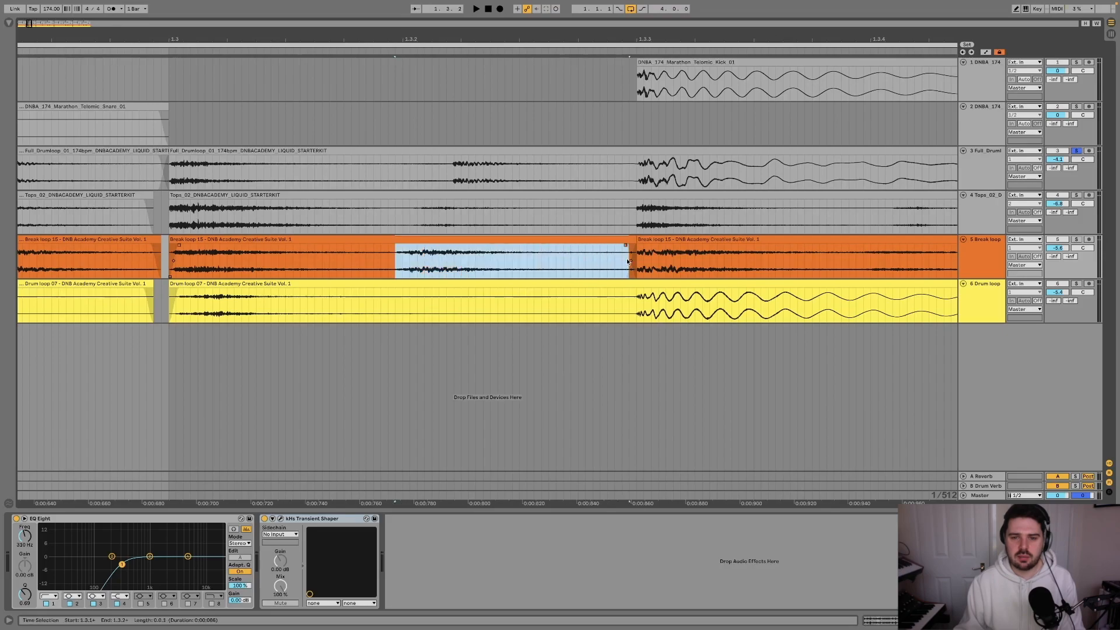
left_click_drag(440, 240, 501, 245)
Step: Split the Tops clip at 1.3.2 and just before 1.3.3, and move that slice later to match the Full_Drumloop hit
left_click(411, 218)
key("super+e")
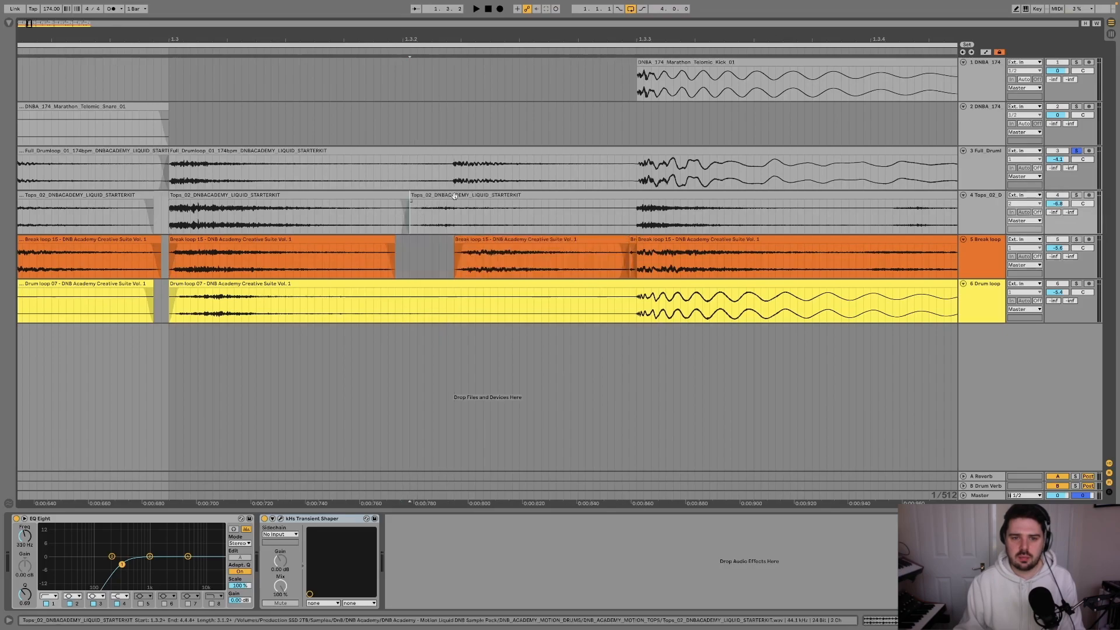
left_click(604, 219)
key("super+e")
left_click_drag(460, 195, 500, 201)
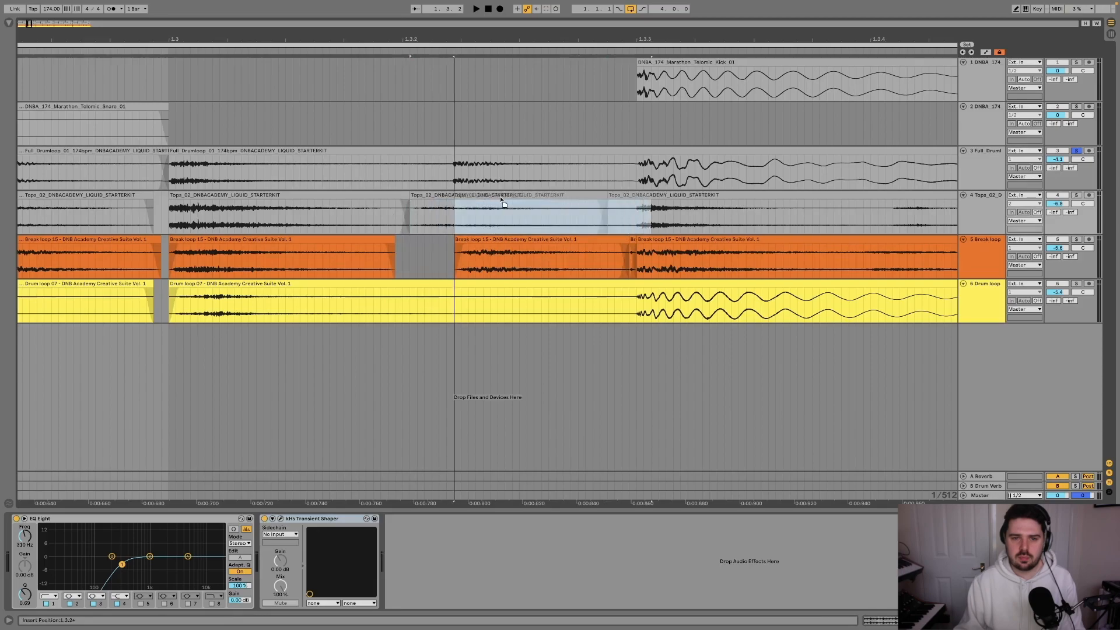
Step: Select the Tops and Break hits at 1.4.4 and move them slightly later to line up with the Full_Drumloop hit
scroll(424, 301, "down", 3)
scroll(546, 302, "right", 5)
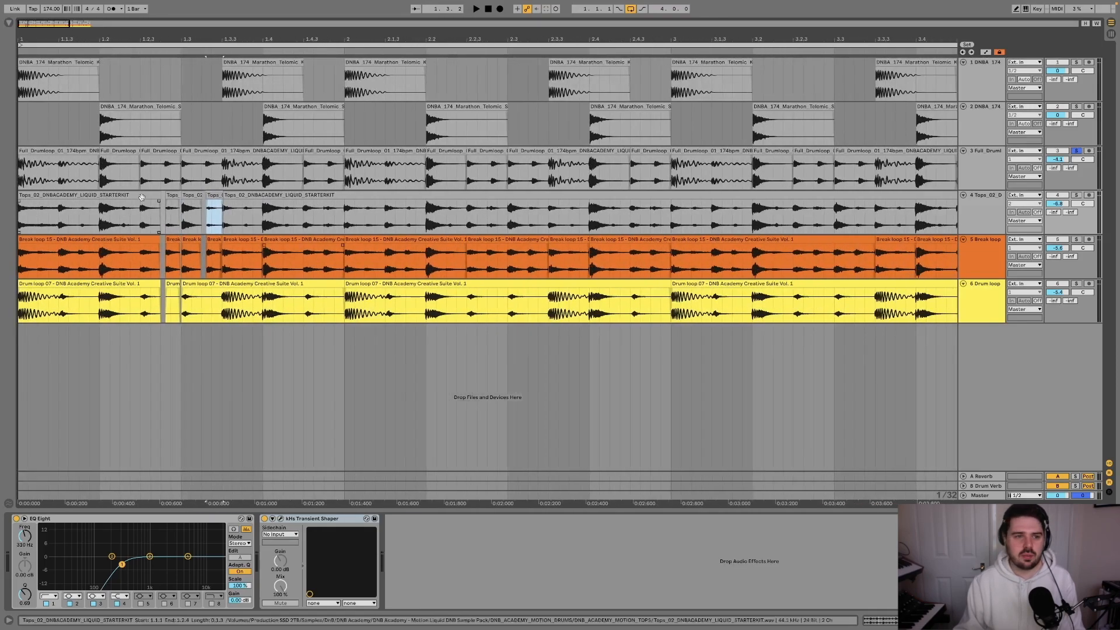
scroll(154, 204, "up", 3)
scroll(154, 204, "left", 1)
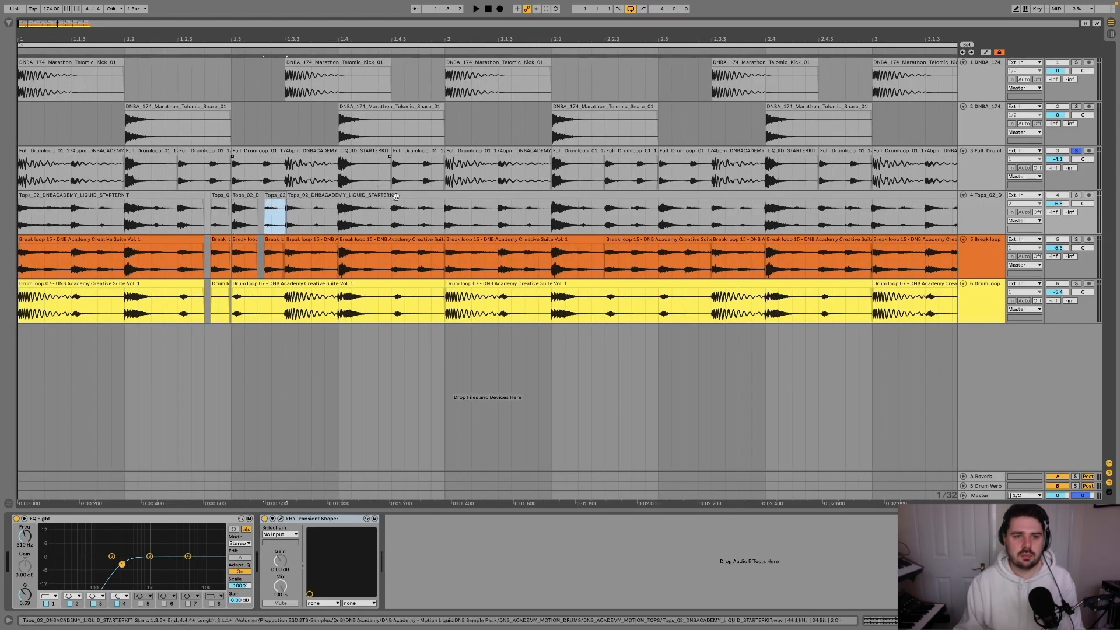
scroll(405, 211, "up", 3)
left_click(445, 222)
left_click_drag(444, 222, 501, 257)
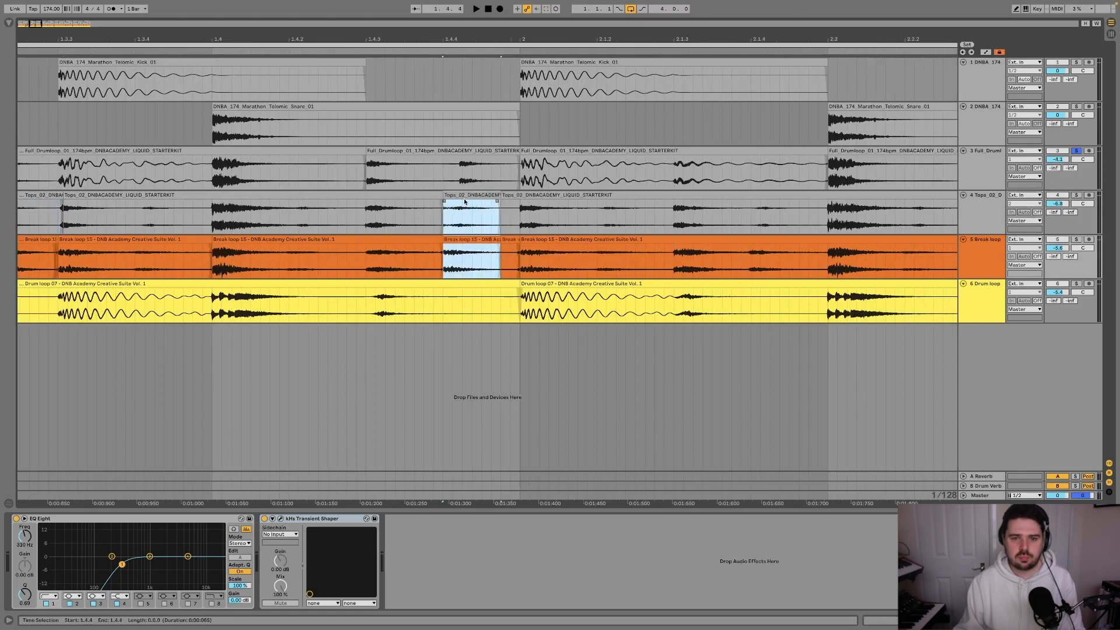
left_click_drag(460, 197, 479, 202)
scroll(487, 255, "down", 5)
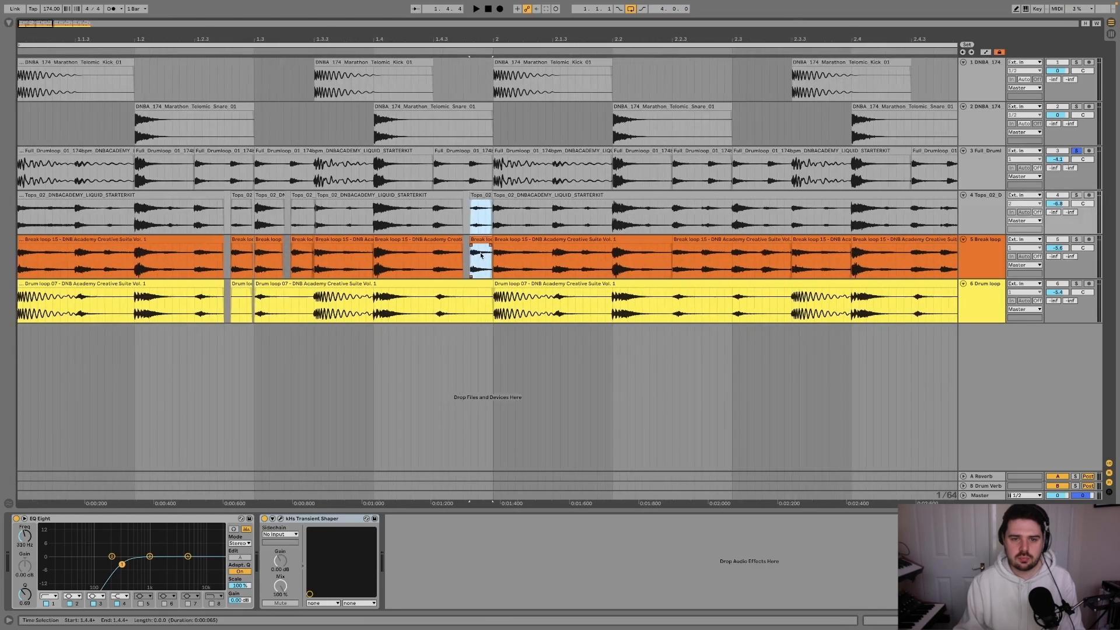
scroll(592, 241, "up", 3)
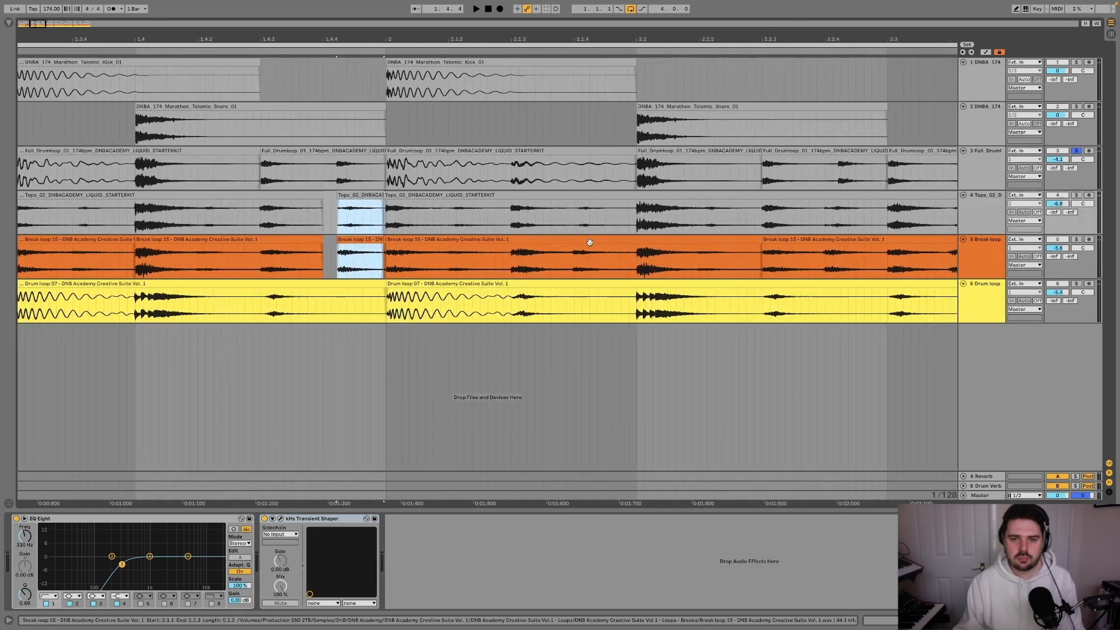
scroll(26, 250, "down", 10)
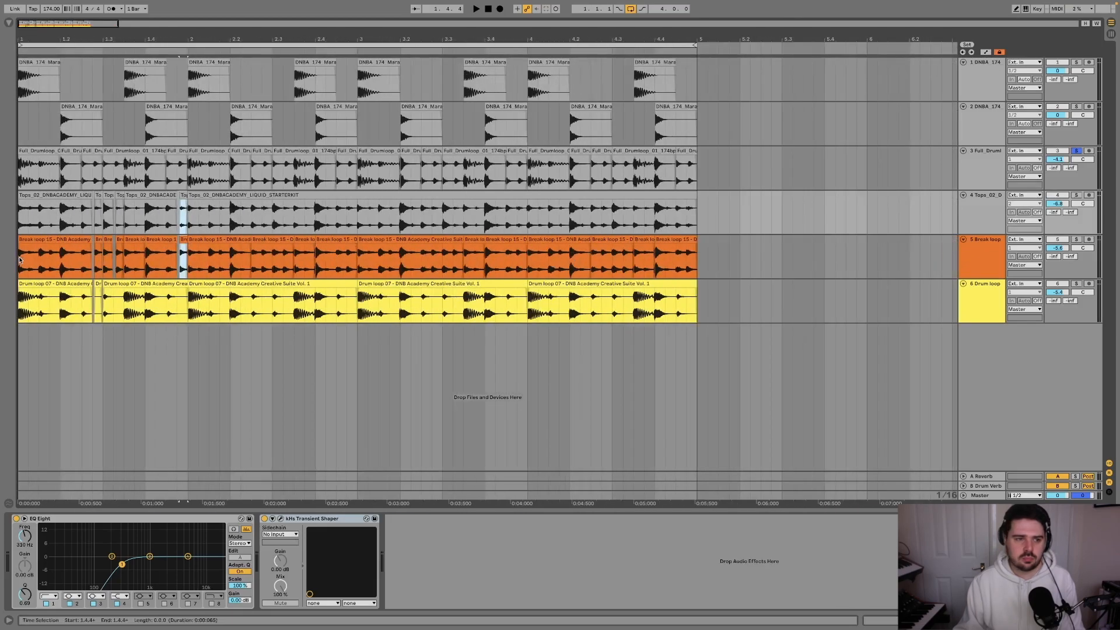
Step: Turn off the Full_Drumloop's solo and play all the drum layers together from the start
key("space")
scroll(226, 242, "up", 5)
key("space")
key("space")
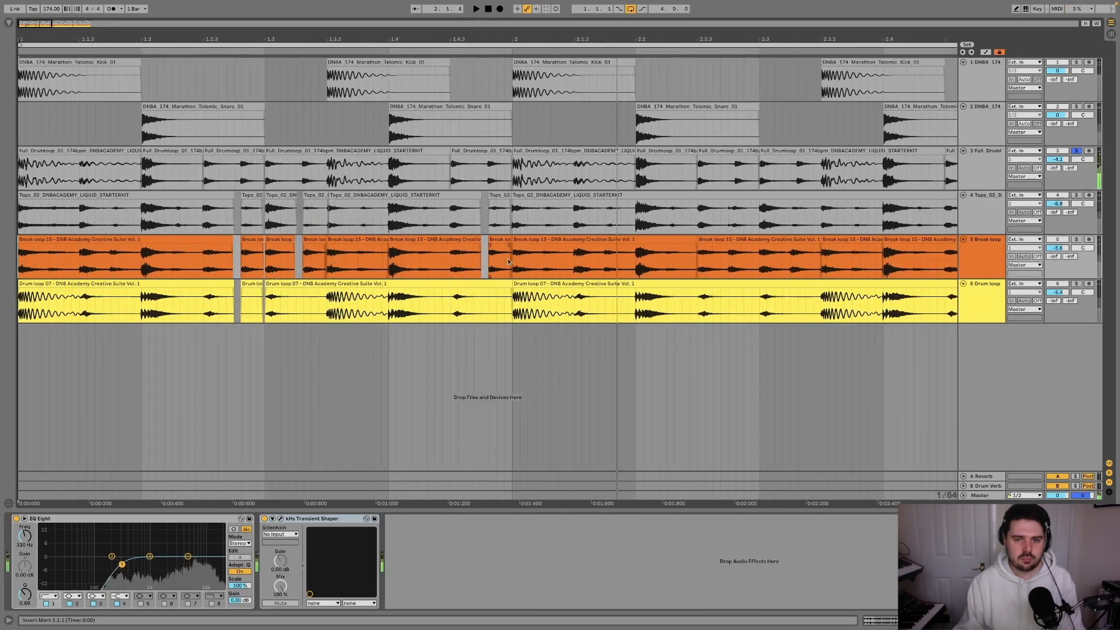
key("space")
key("space")
key("s")
key("s")
key("space")
key("space")
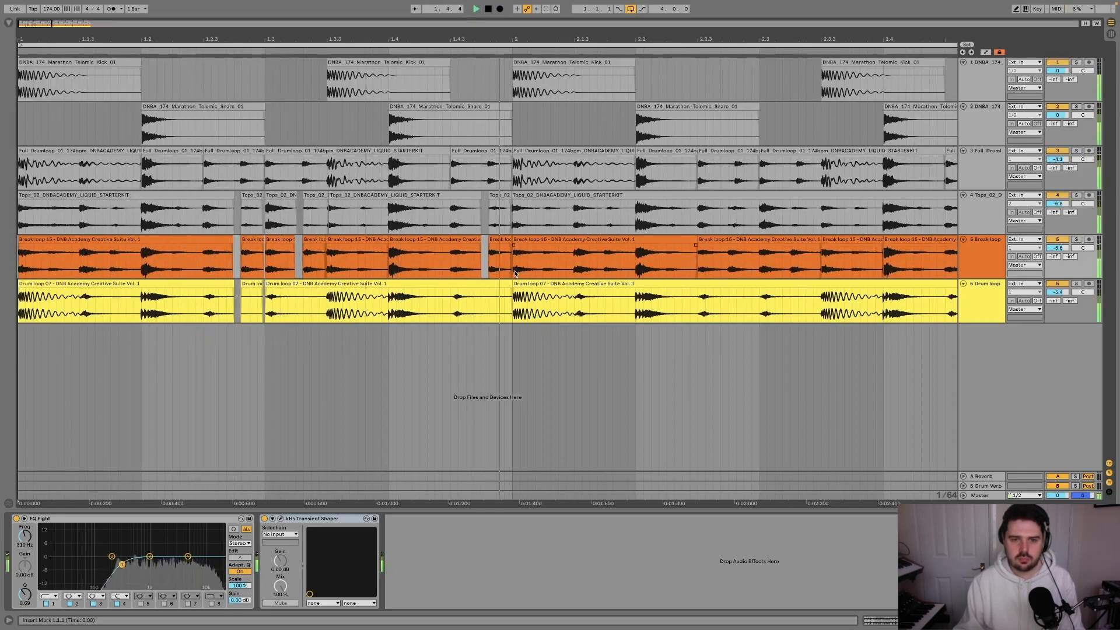
key("space")
Step: Extend the last Tops slice of bar 1 to end at 2.1.1 and delete the leftover Break loop sliver just before bar 2
scroll(514, 203, "up", 5)
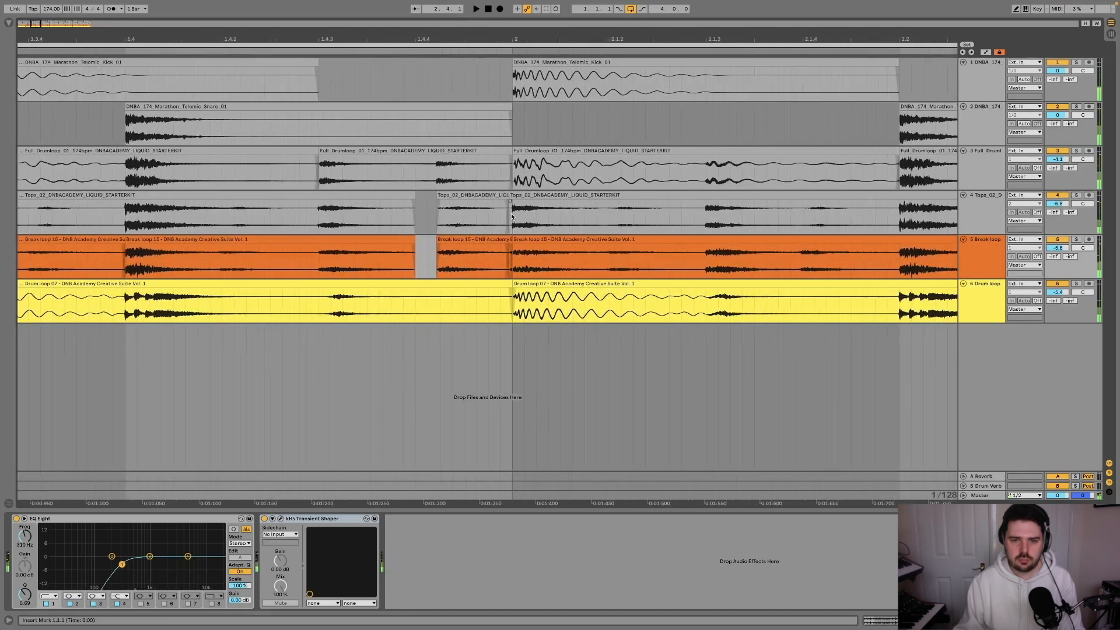
left_click_drag(508, 195, 512, 195)
scroll(512, 203, "down", 2)
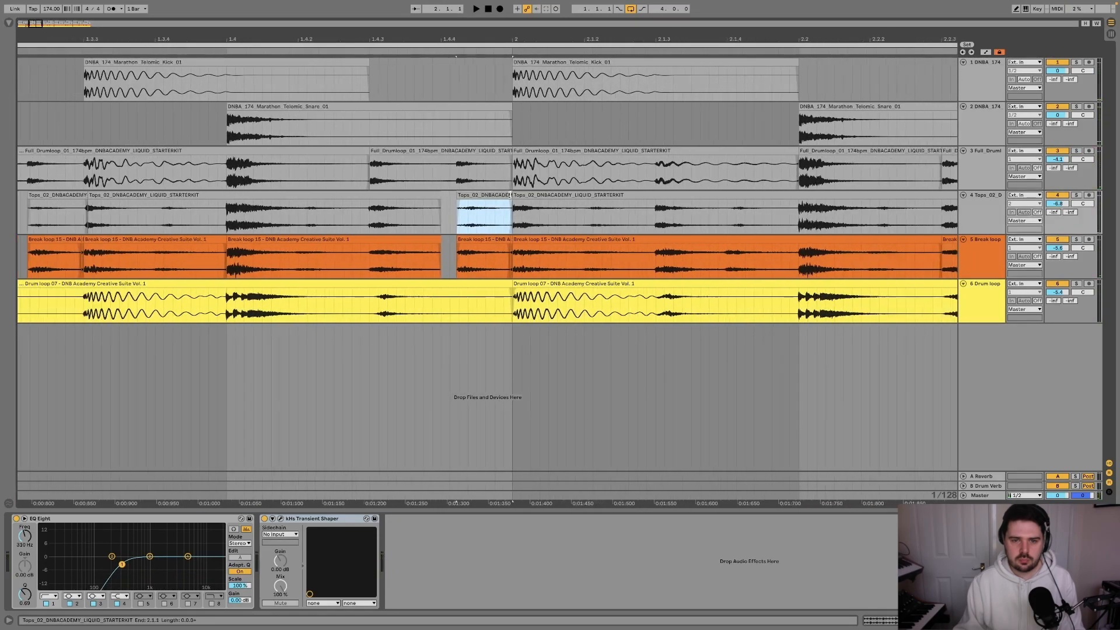
left_click(509, 239)
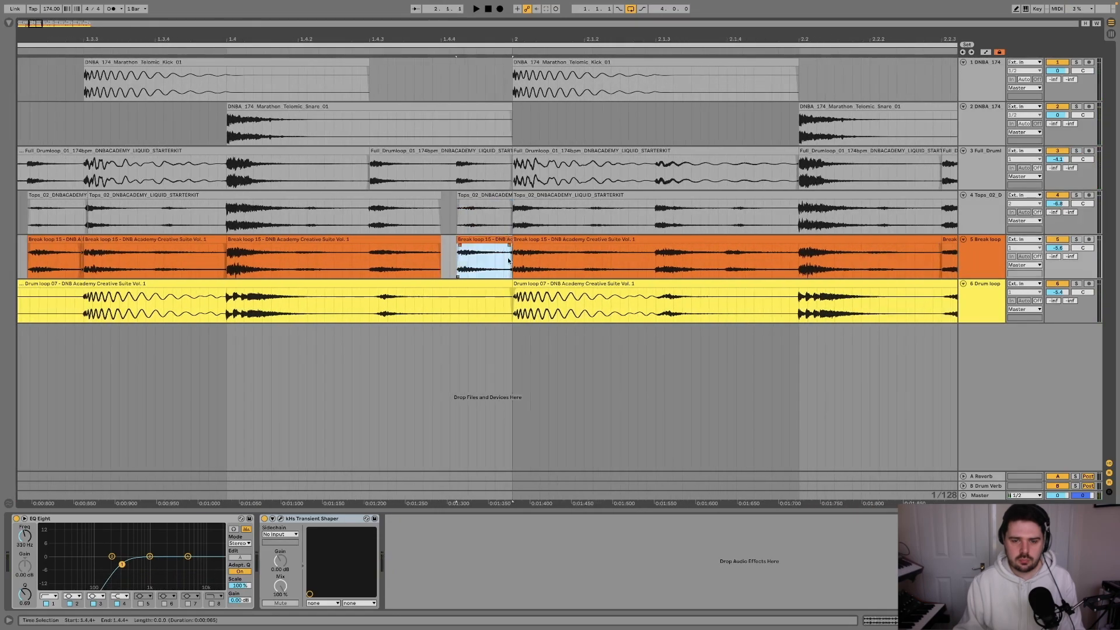
scroll(509, 260, "up", 5)
left_click(514, 263)
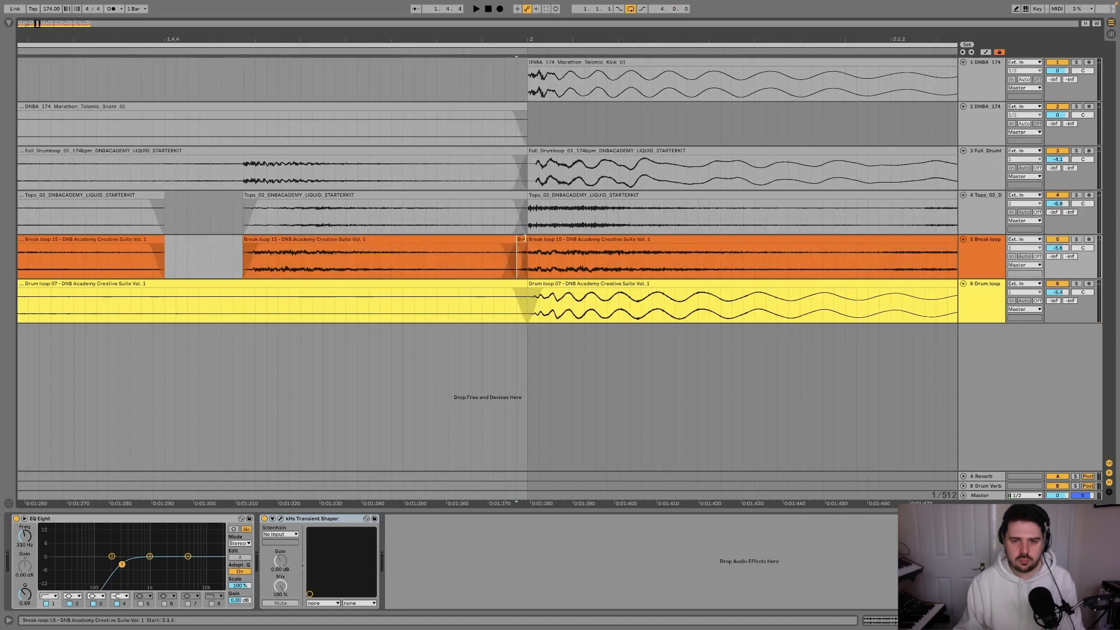
scroll(522, 238, "down", 4)
key("Delete")
Step: Delete bars 2 to 4 on the Full_Drumloop, Tops, Break loop and Drum loop tracks
scroll(523, 238, "down", 6)
scroll(523, 238, "down", 1)
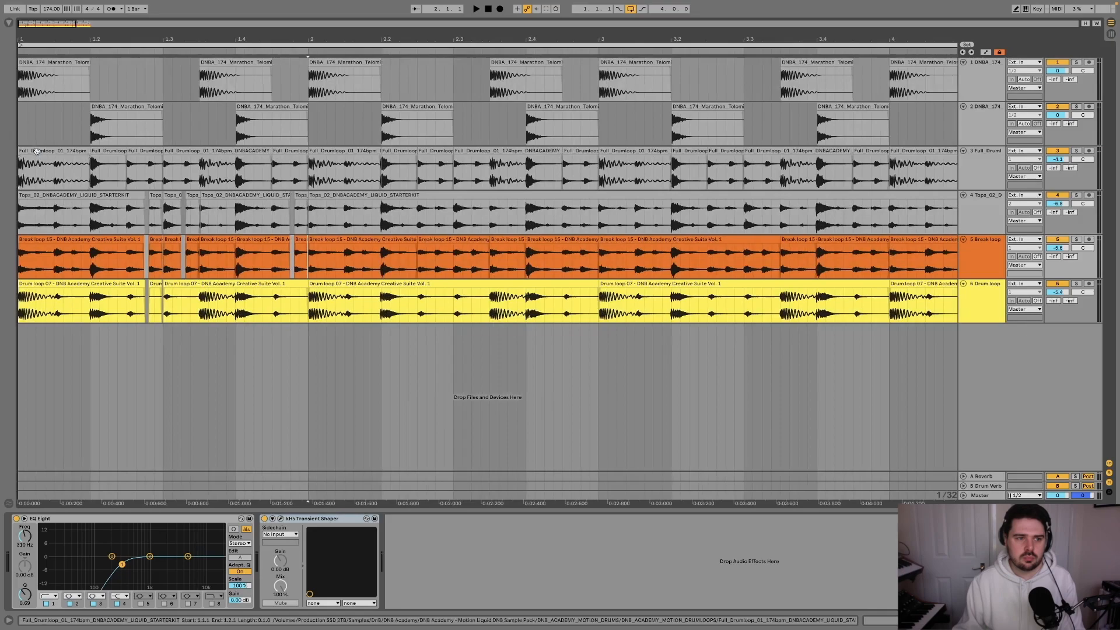
left_click(54, 151)
key("space")
key("space")
left_click(309, 177)
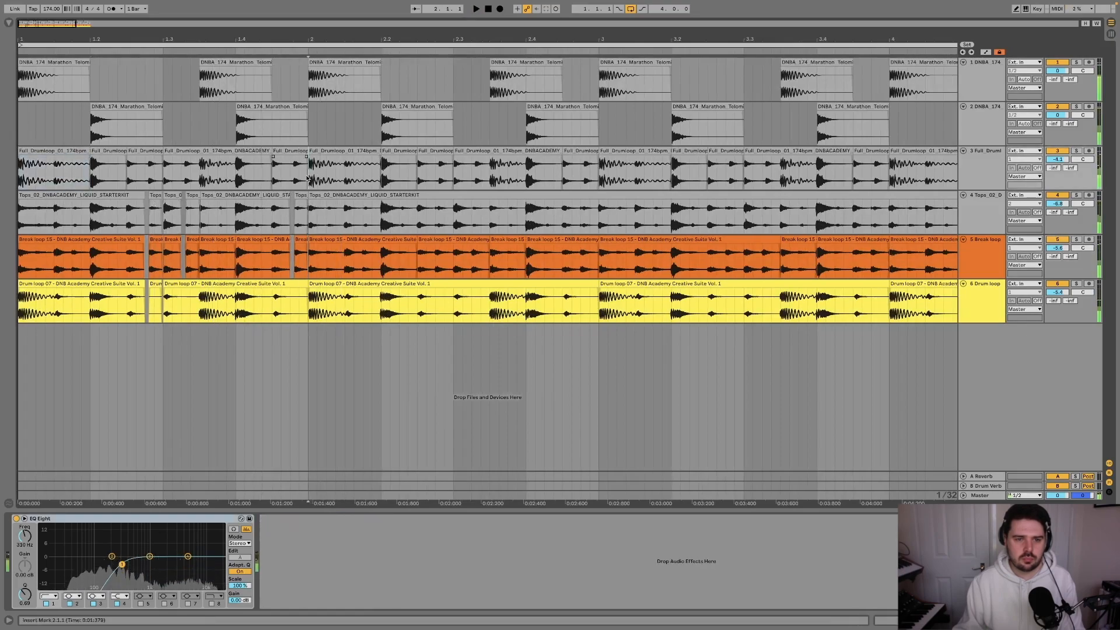
scroll(373, 233, "down", 4)
left_click(679, 283, "shift")
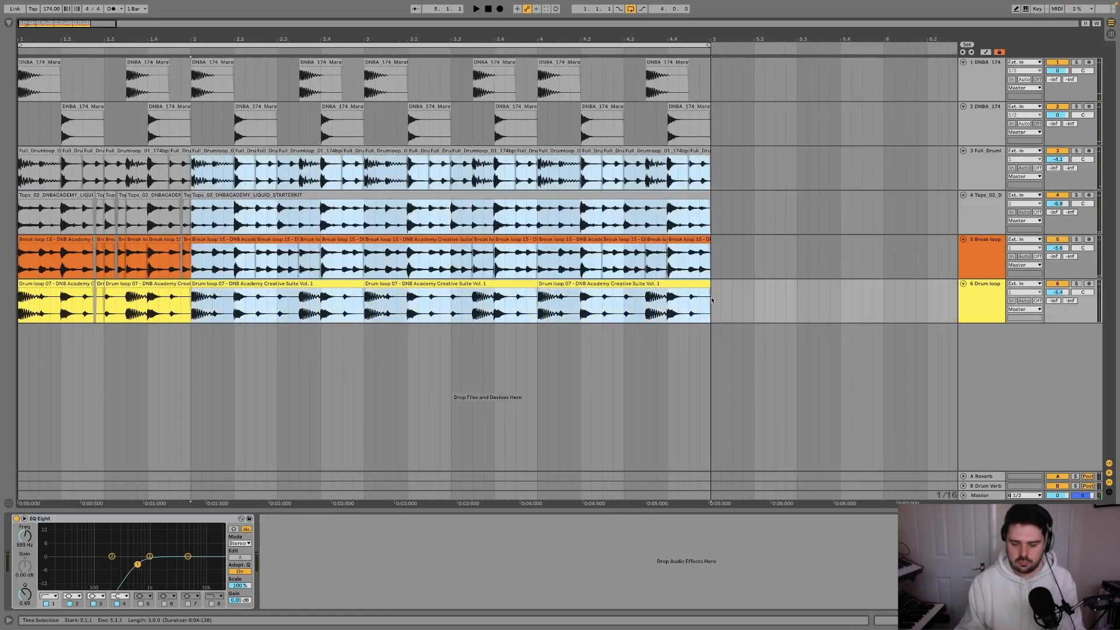
key("Delete")
Step: Duplicate the corrected first bar of the four loop tracks three times to fill bars 2 to 4
left_click_drag(193, 306, 1, 177)
key("space")
key("super+d")
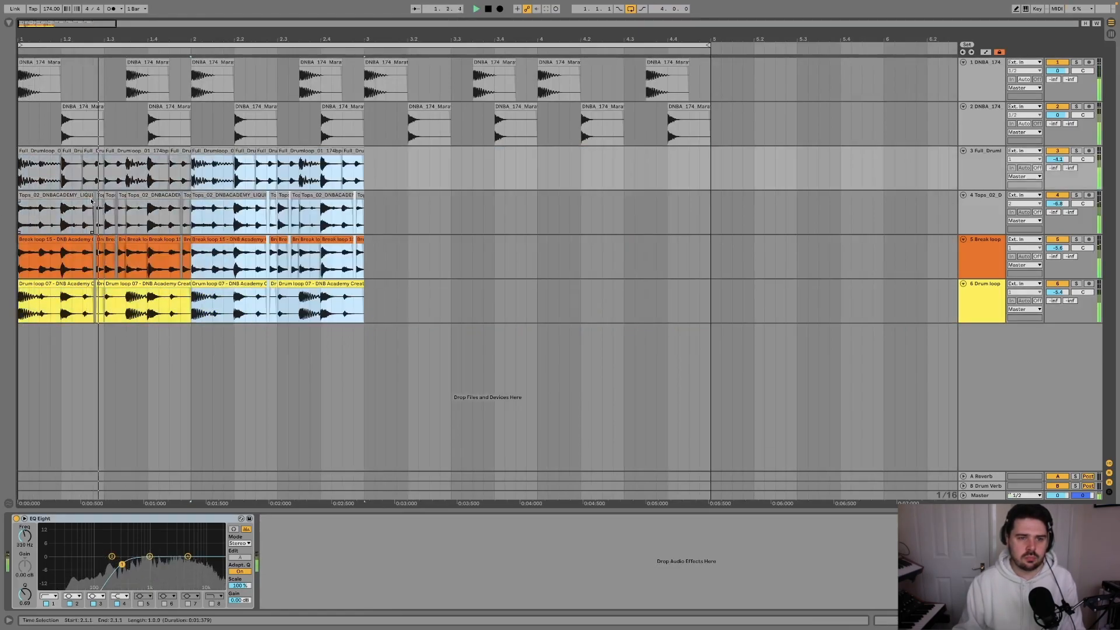
scroll(91, 197, "down", 2)
scroll(91, 197, "down", 1)
key("super+d")
key("super+d")
Step: Play back the duplicated loops and check the Tops track from around 2.3 onwards
scroll(90, 198, "up", 5)
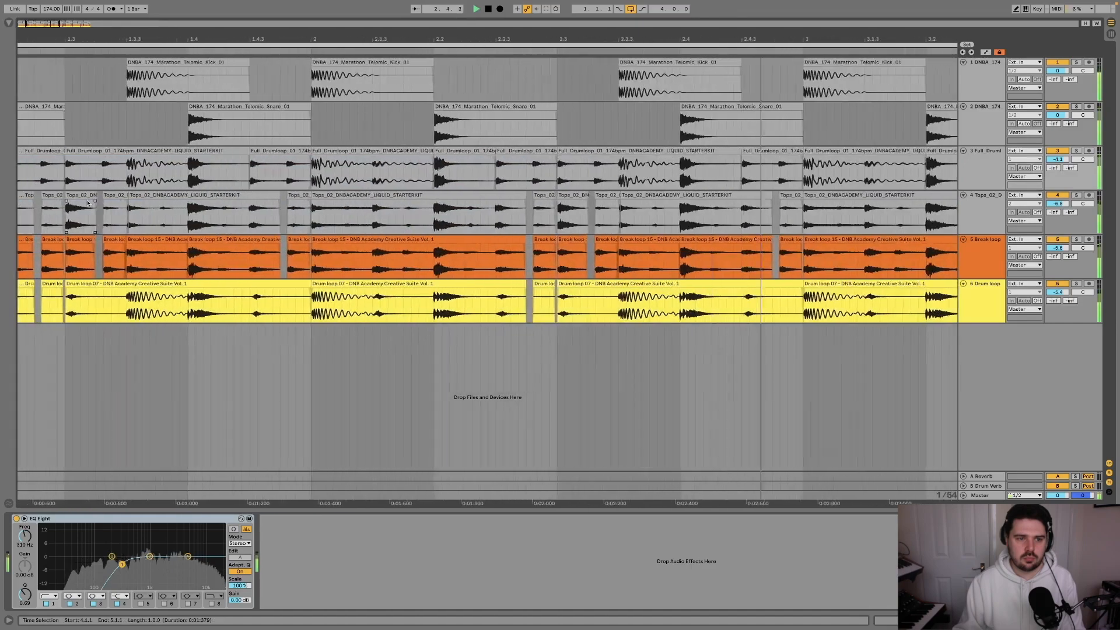
left_click_drag(90, 199, 153, 207)
scroll(153, 206, "down", 5)
key("space")
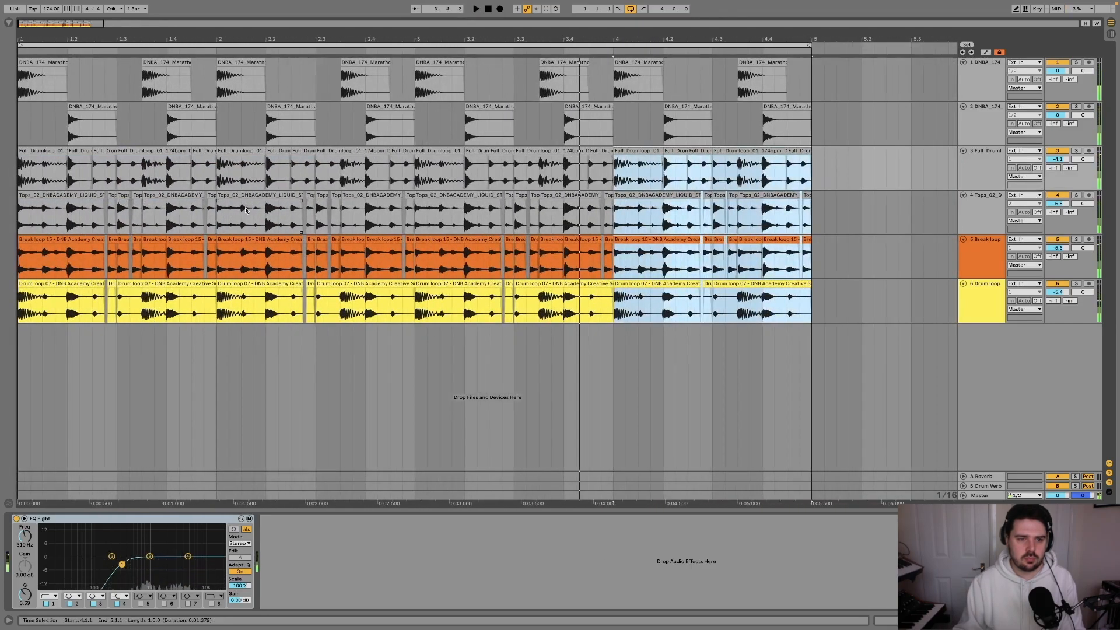
left_click(360, 219)
key("space")
key("space")
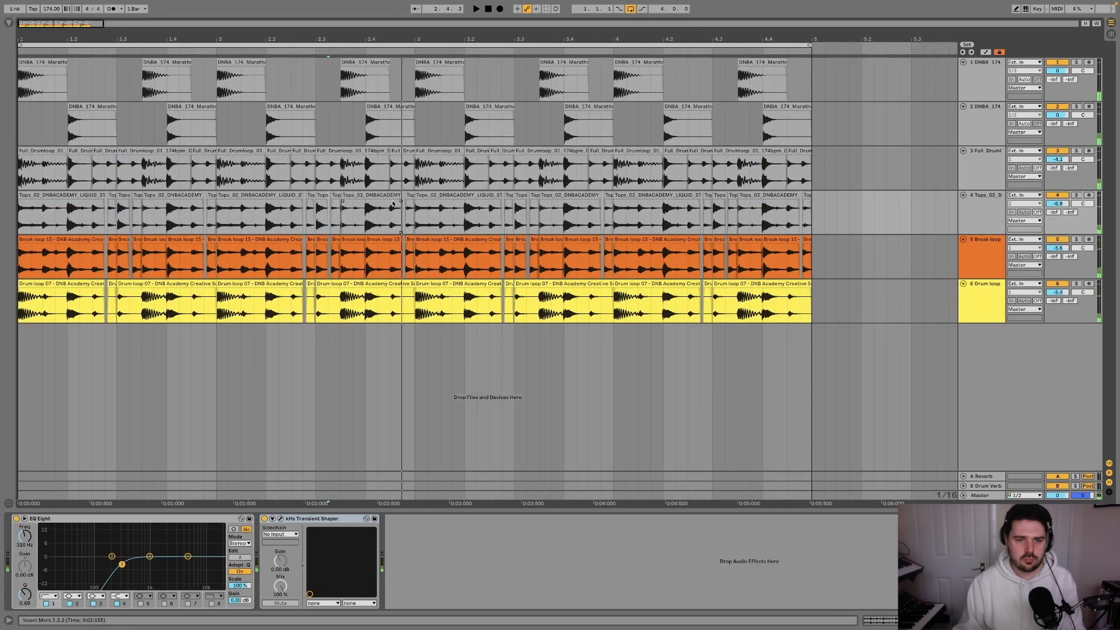
Step: Copy the Tops section from 2.3.3 to 2.4.1 and paste it over the starts of bars 2, 3 and 4
left_click_drag(368, 218, 345, 220)
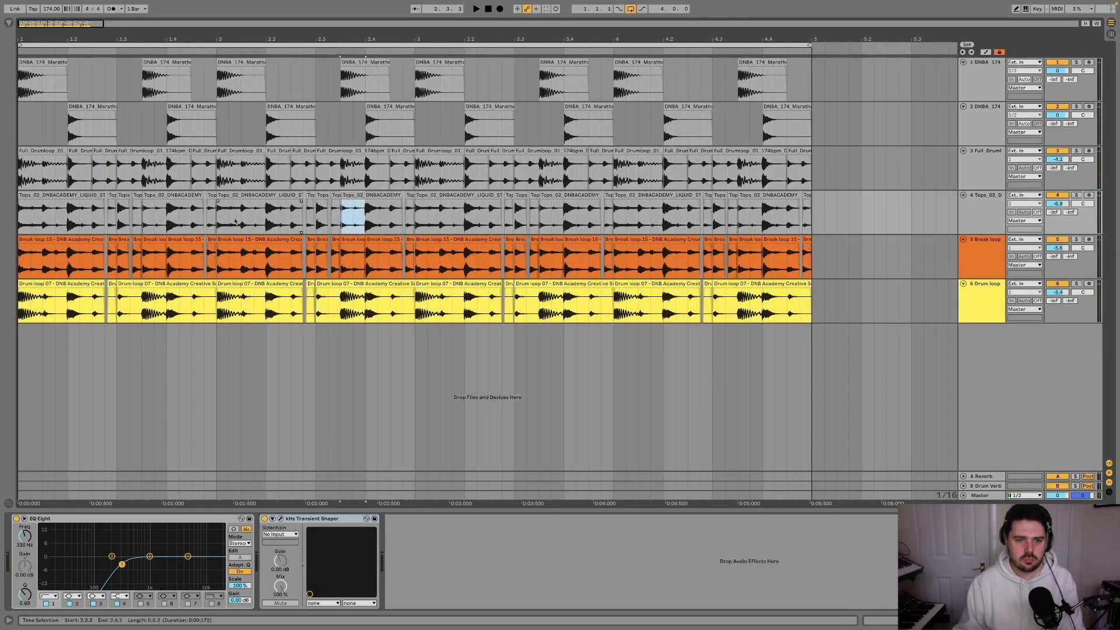
left_click_drag(217, 220, 240, 221)
key("space")
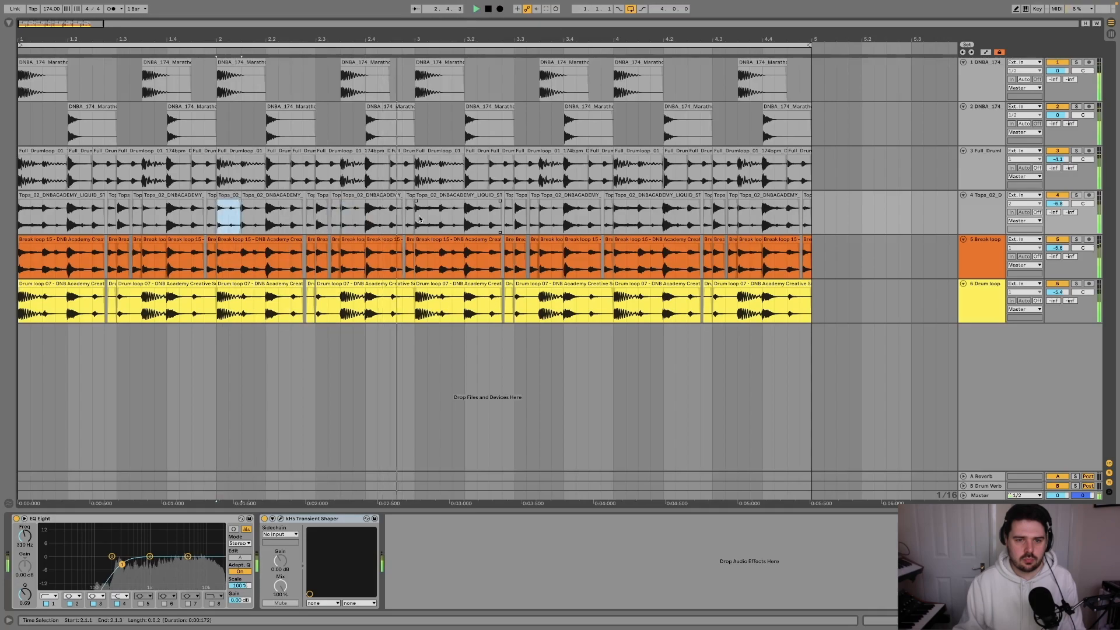
left_click(417, 218)
key("super+v")
left_click(613, 225)
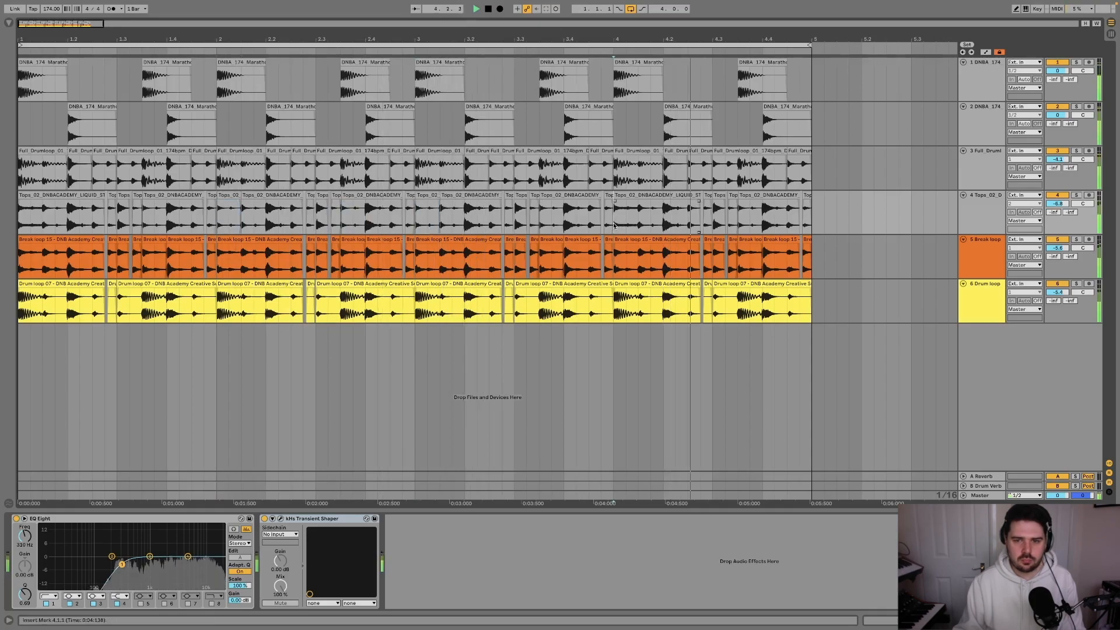
key("super+v")
Step: Review the edited Tops track and play the four-bar drum loop from the start
left_click(37, 195)
scroll(37, 196, "down", 5)
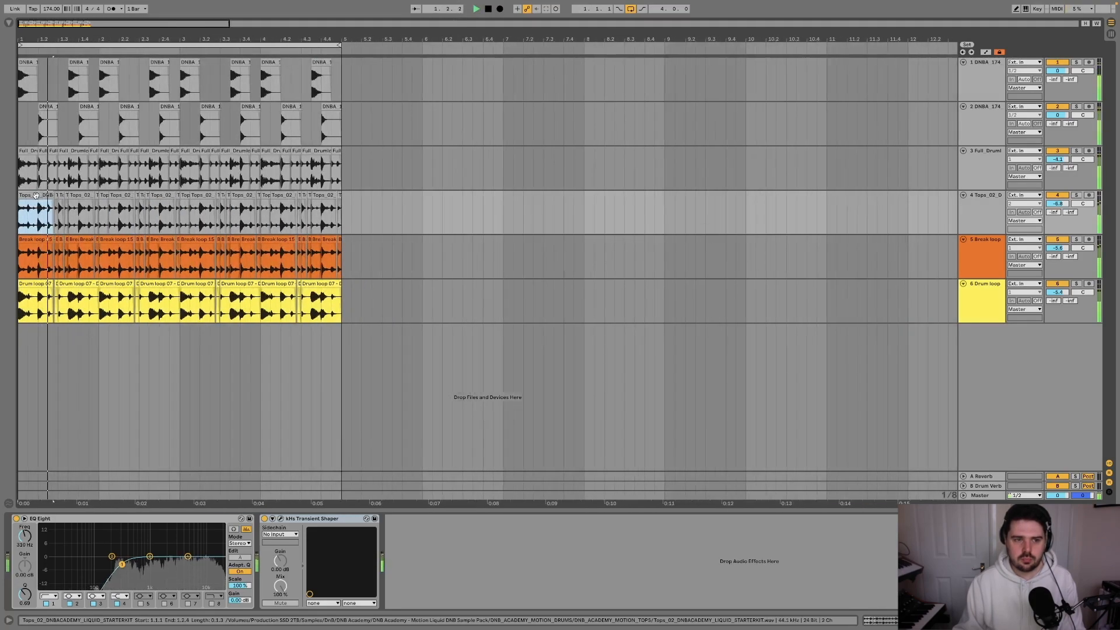
scroll(30, 214, "up", 5)
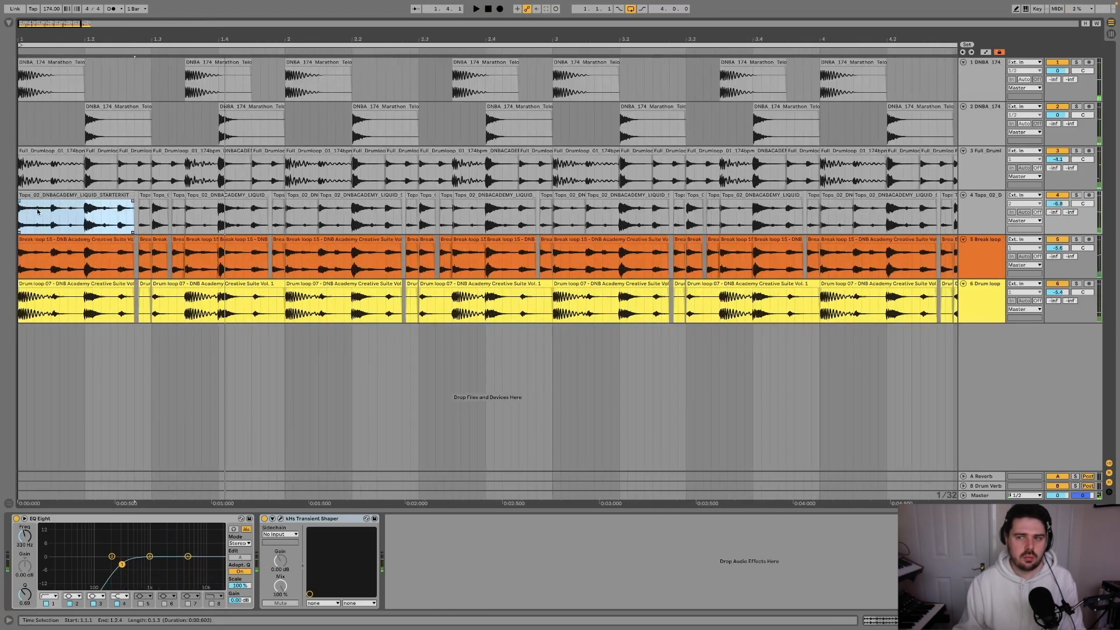
scroll(37, 208, "down", 3)
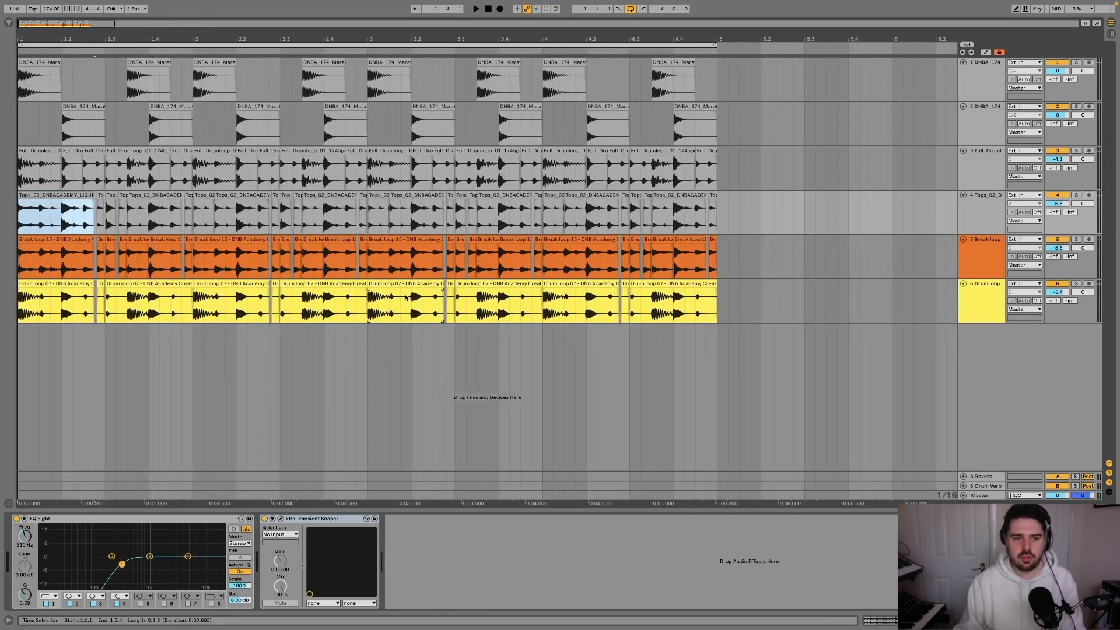
left_click(18, 136)
key("space")
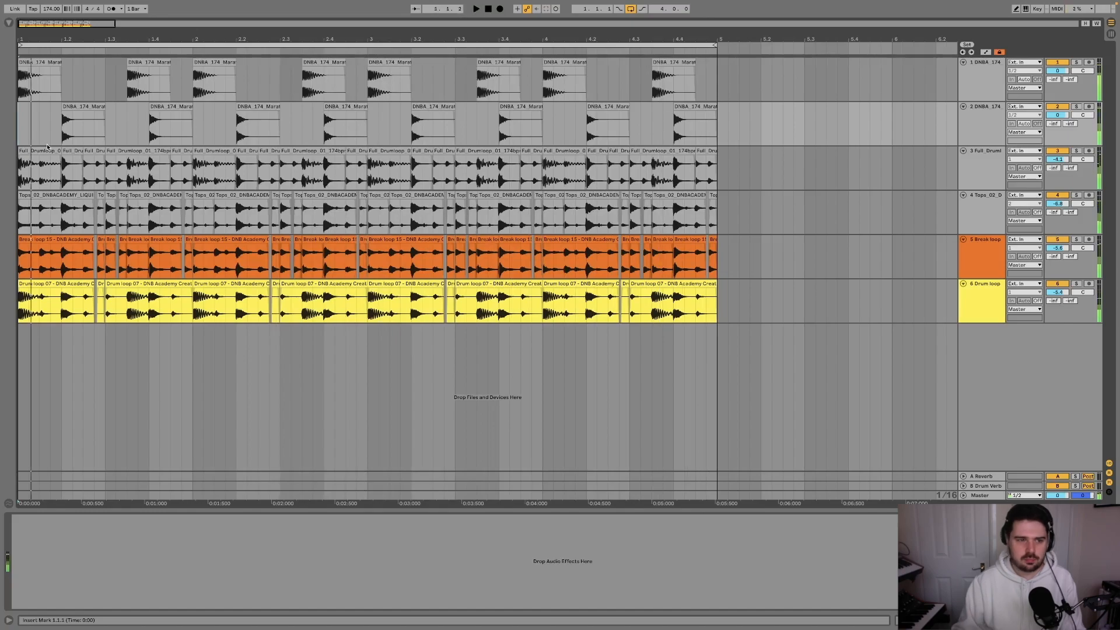
Step: Insert a new audio track directly below the snare track
left_click(994, 135)
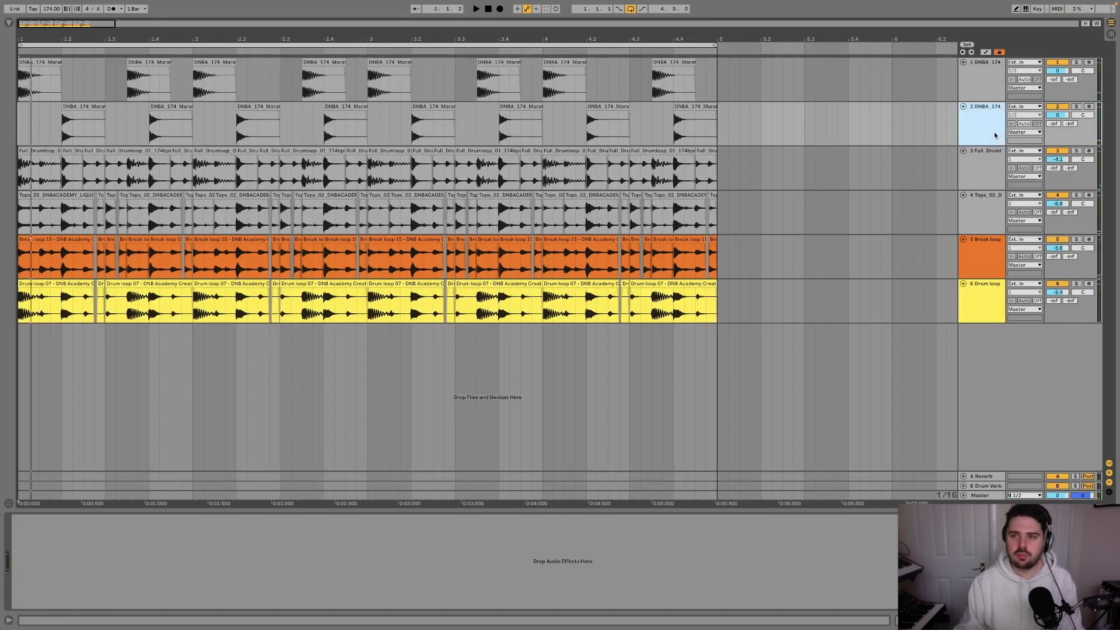
key("ctrl+t")
key("plus")
key("plus")
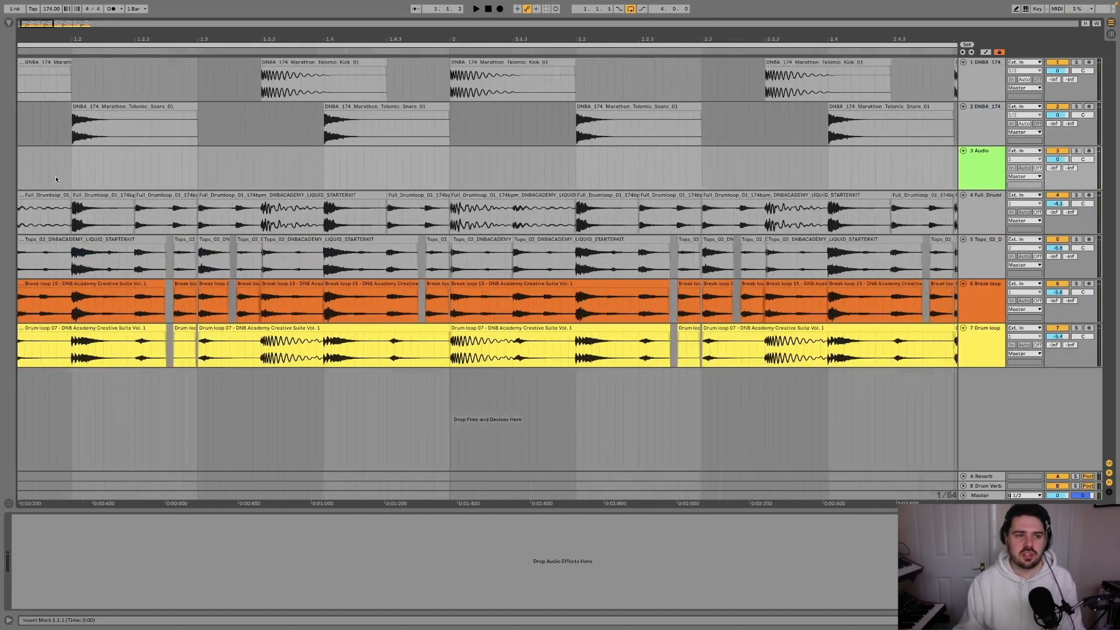
Step: Split a short slice off the snare hit at 1.2 and place a copy on the new track just after 1.2.4
left_click_drag(154, 126, 276, 152)
key("ctrl+e")
key("plus")
key("plus")
scroll(275, 153, "down", 5)
scroll(270, 155, "up", 1)
scroll(53, 172, "down", 4)
Step: Lower the new ghost snare track's volume to -10.6 dB and duplicate its first bar across bars 2 to 4
left_click(23, 174)
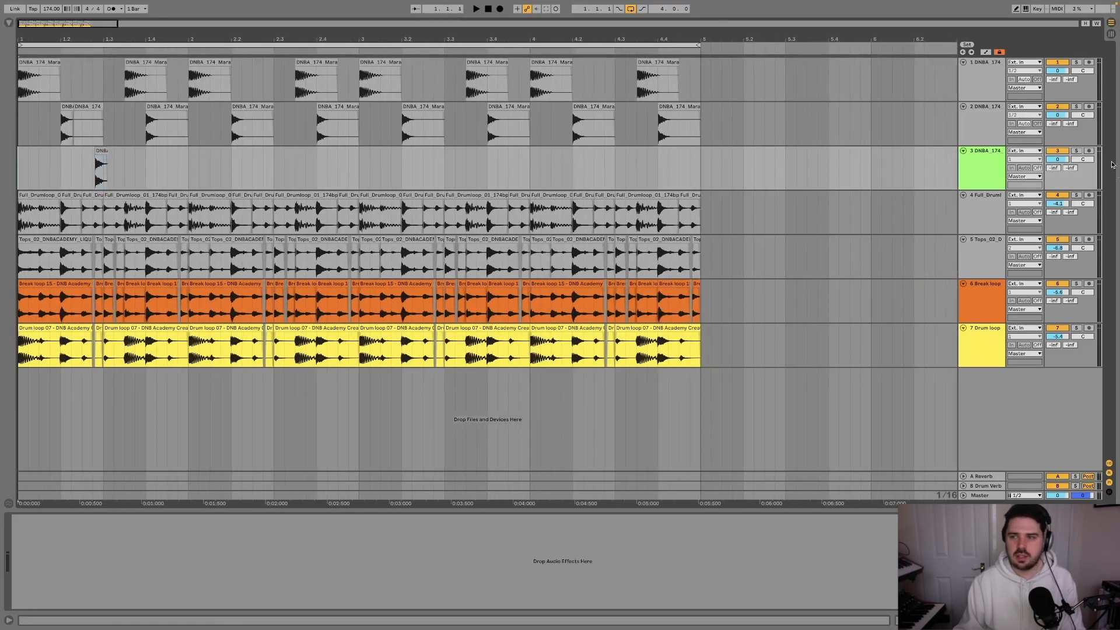
key("space")
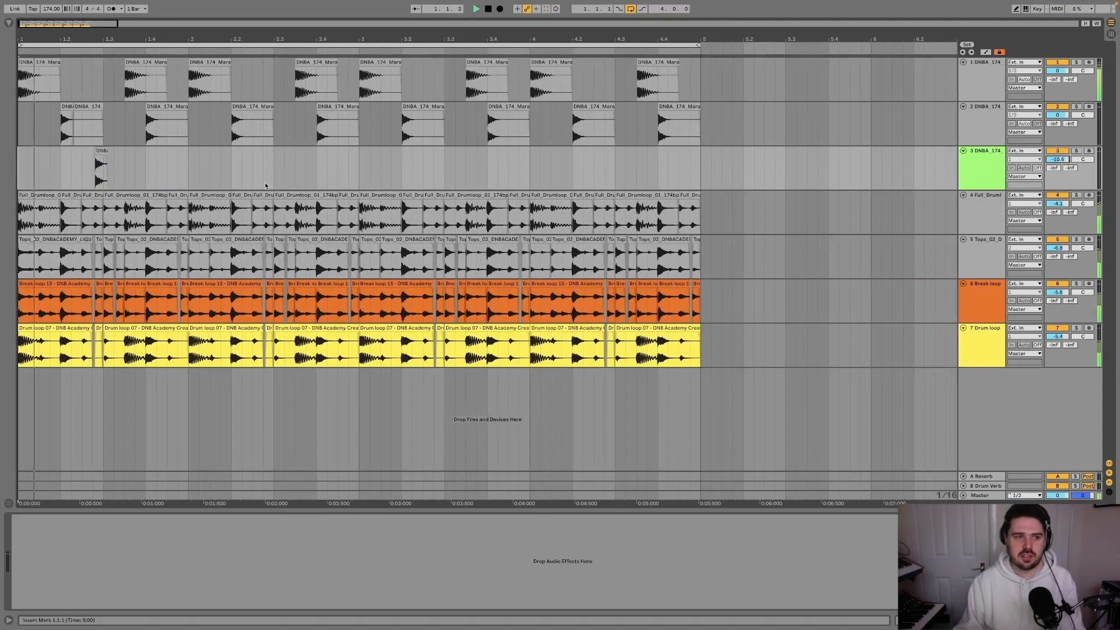
left_click_drag(190, 173, 19, 175)
scroll(237, 179, "down", 3)
key("super+d")
key("super+d")
key("super+d")
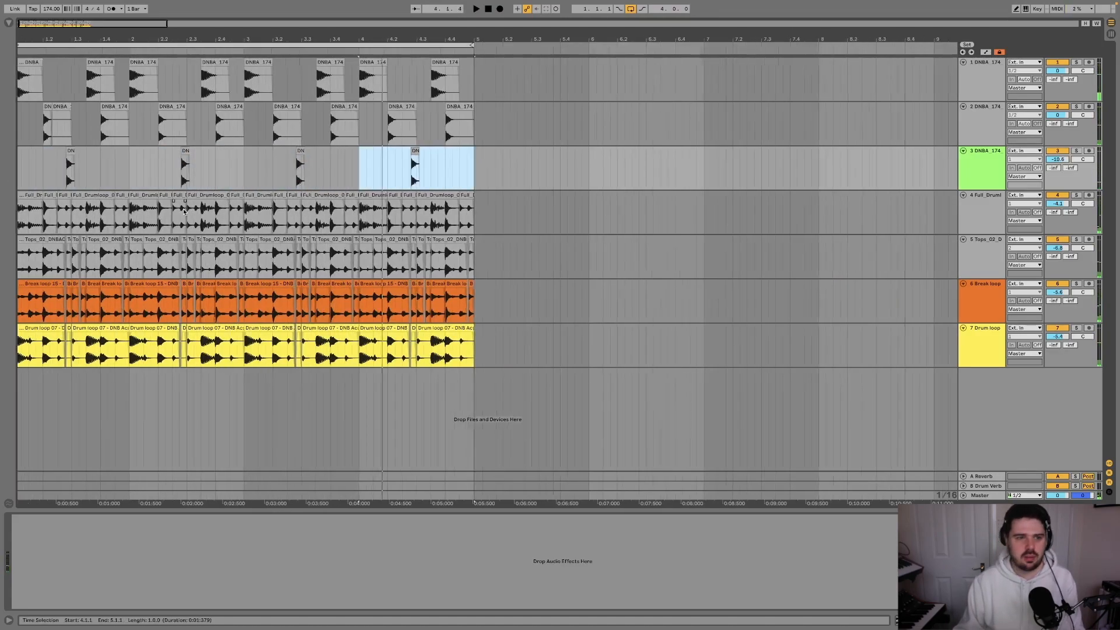
Step: Group the Full_Drumloop, Tops, Break loop and Drum loop tracks and name the group Tops
scroll(184, 211, "up", 3)
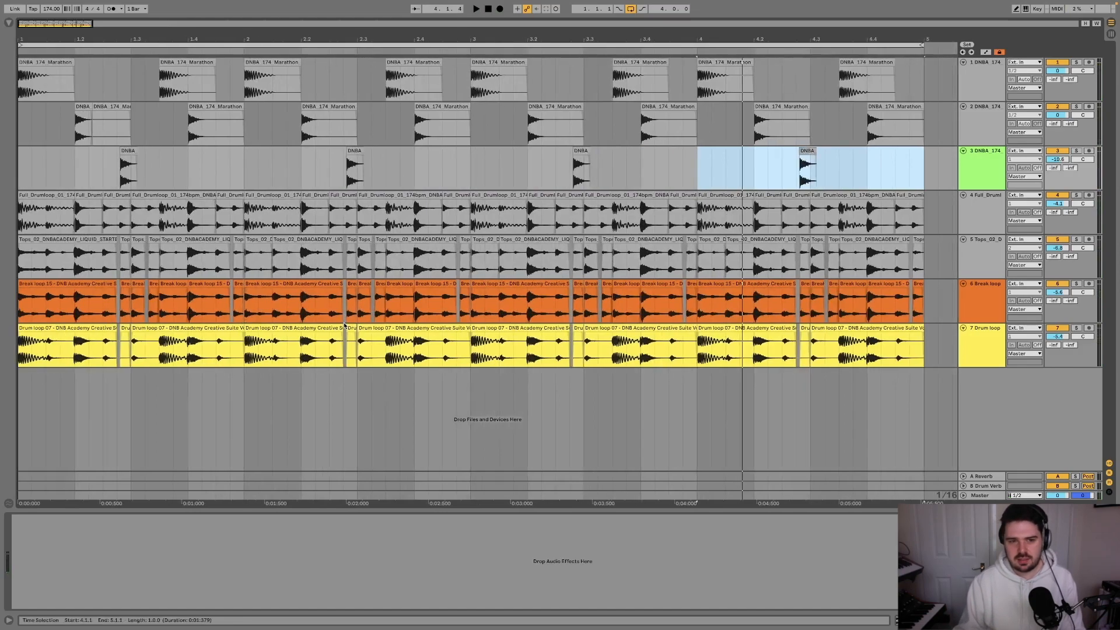
left_click(984, 217)
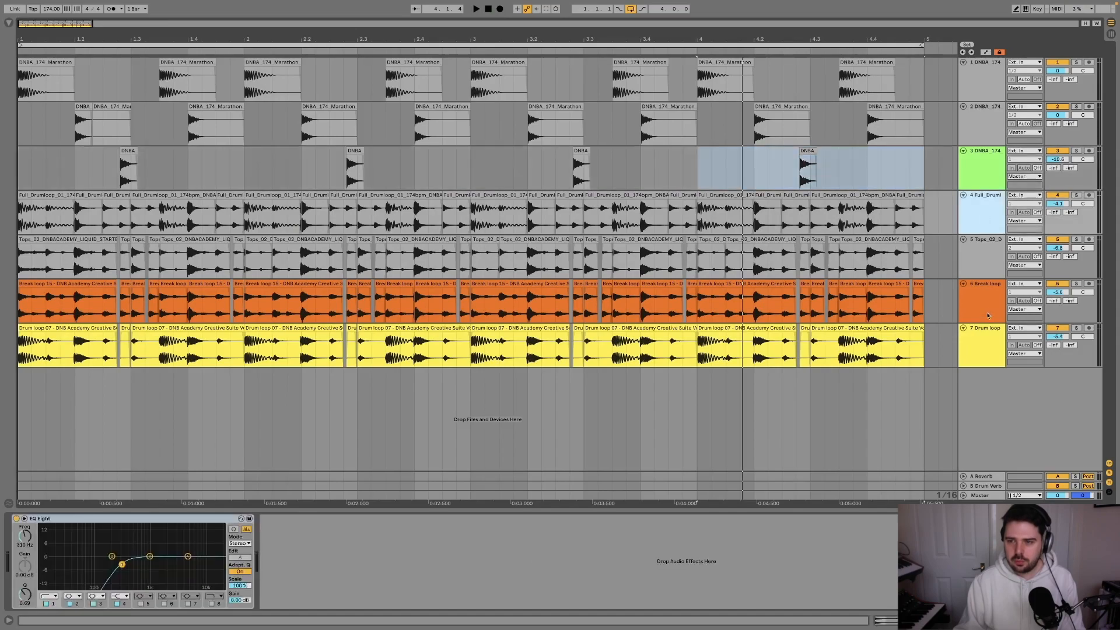
left_click(989, 346, "shift")
key("ctrl+g")
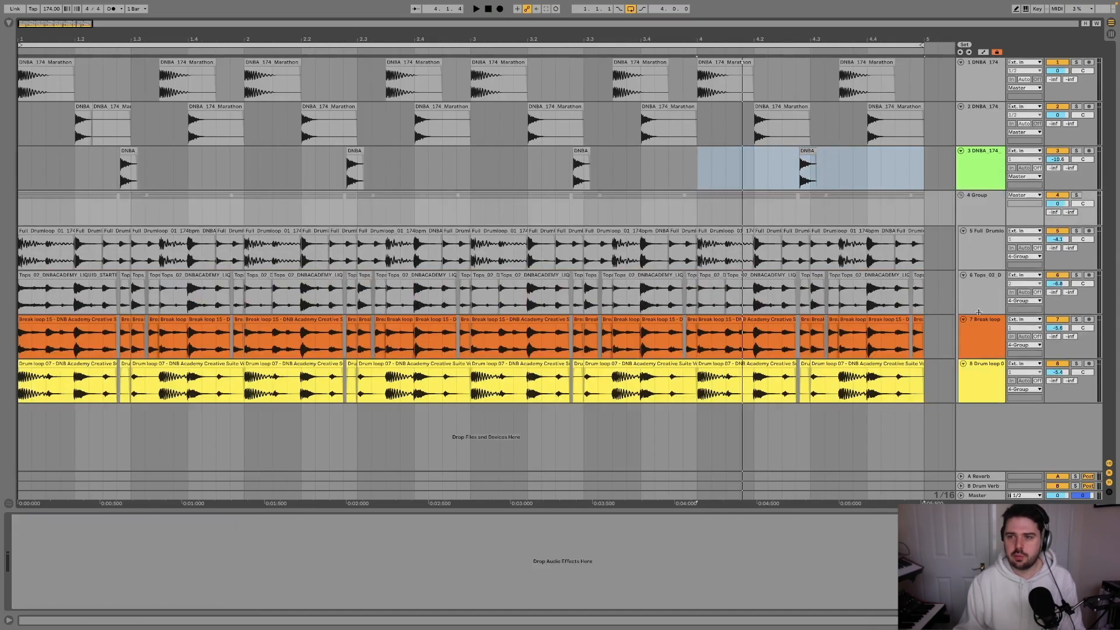
left_click(978, 218)
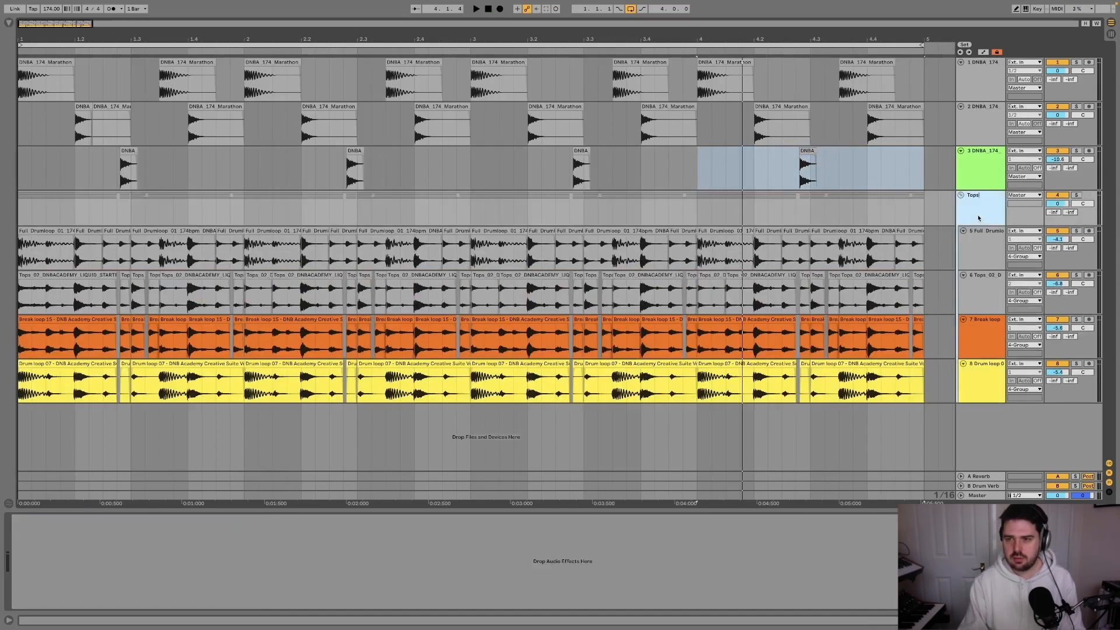
Step: Group the main snare and ghost snare tracks and name the group Snares
left_click(983, 136, "shift")
key("ctrl+g")
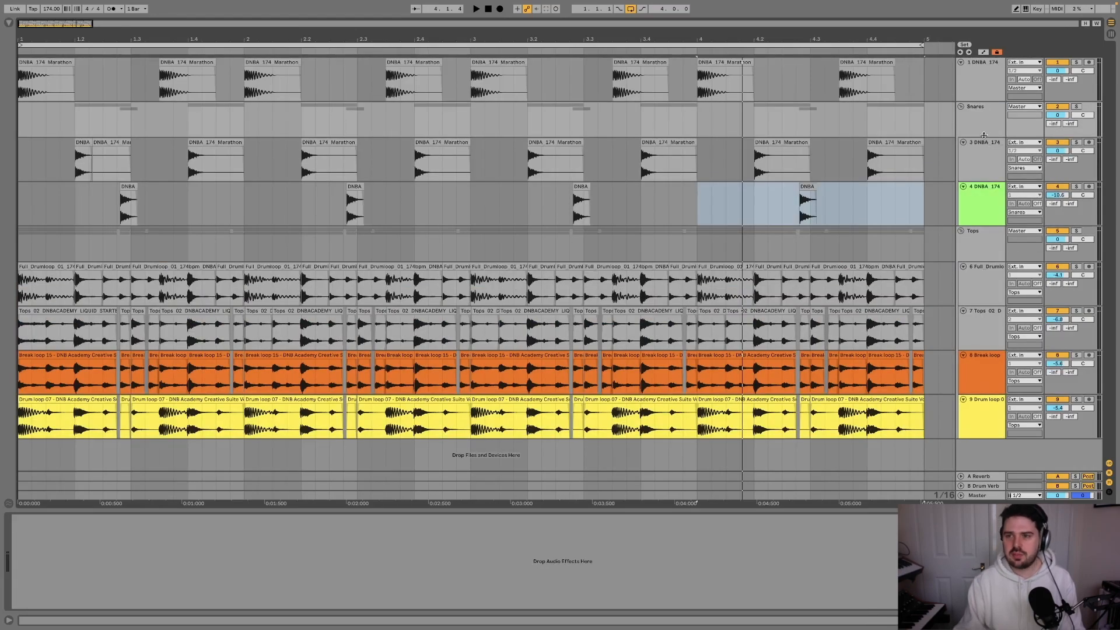
left_click(975, 203)
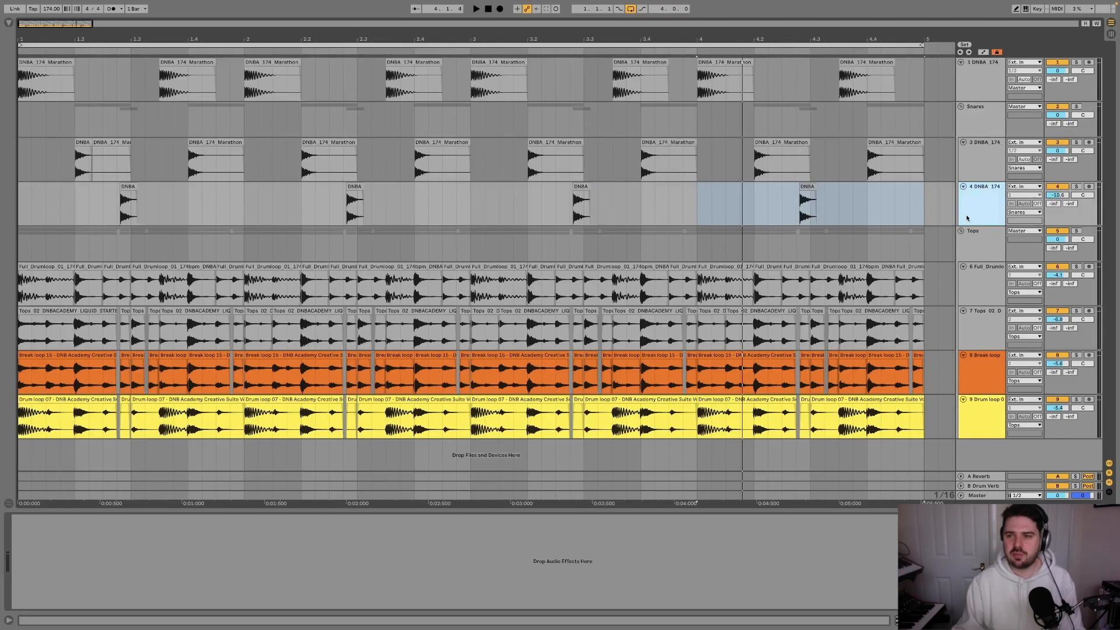
Step: Fold all tracks, group the kick track with the Snares and Tops groups, and name the new group Drums
left_click(977, 90)
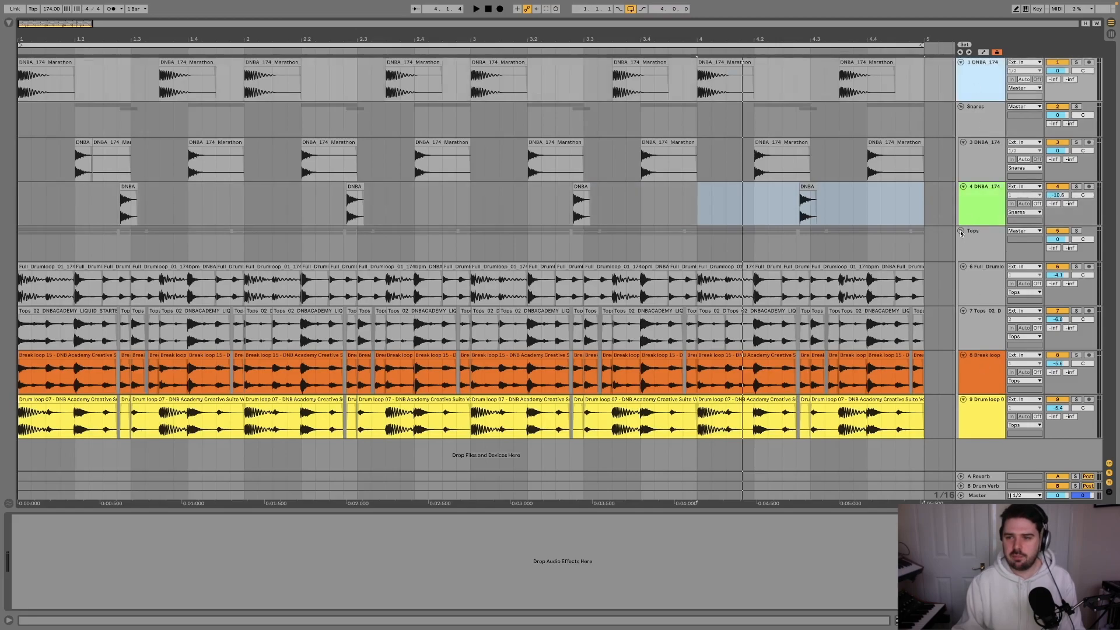
left_click(960, 60, "alt")
left_click(979, 82, "shift")
key("ctrl+g")
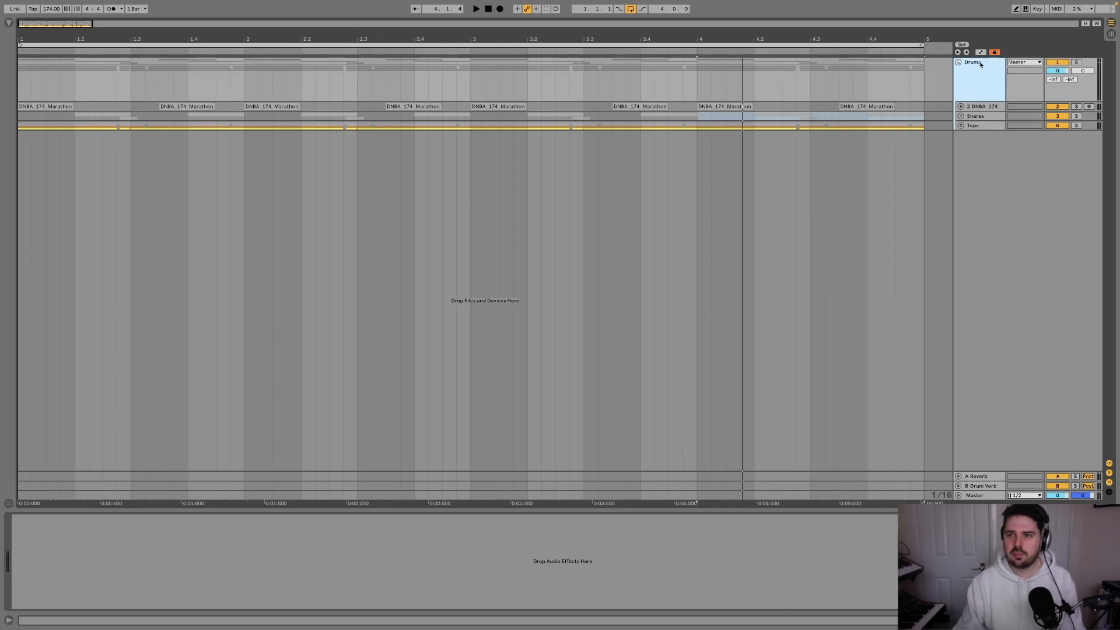
Step: Unfold the kick track and the Snares and Tops groups inside the Drums group
key("Down")
key("Right")
key("Down")
key("Right")
key("Down")
key("Down")
key("Down")
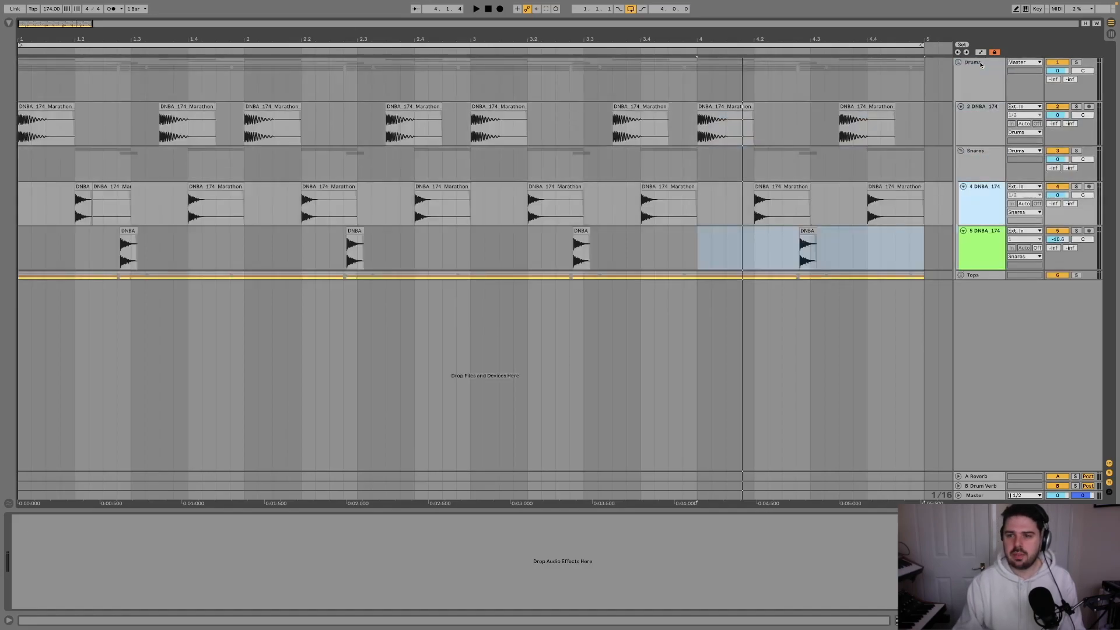
key("Right")
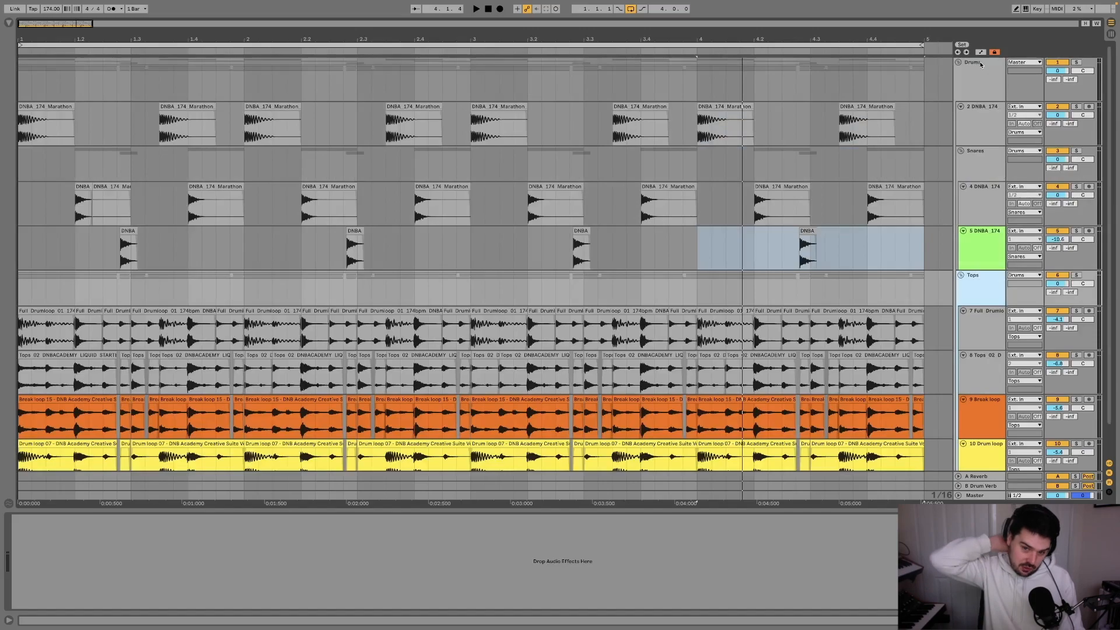
Step: Play the loop and lower the volumes of the Tops group to -2.0, the Snares group to -2.1 and the kick track to -2.0
key("Tab")
key("Tab")
scroll(264, 107, "left", 10)
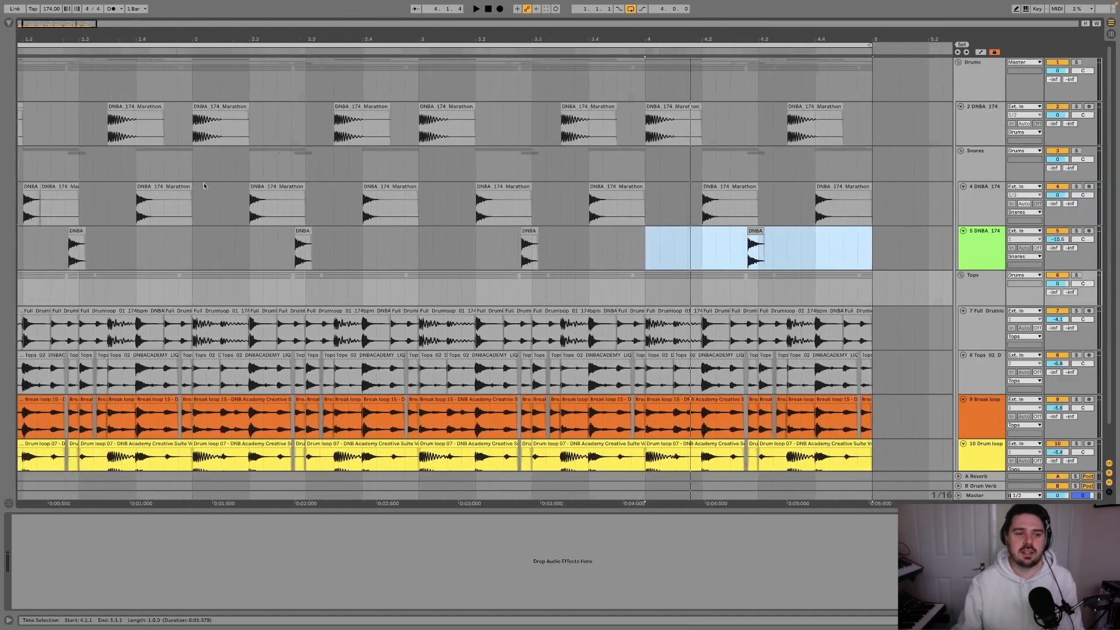
left_click(20, 296)
key("space")
key("Tab")
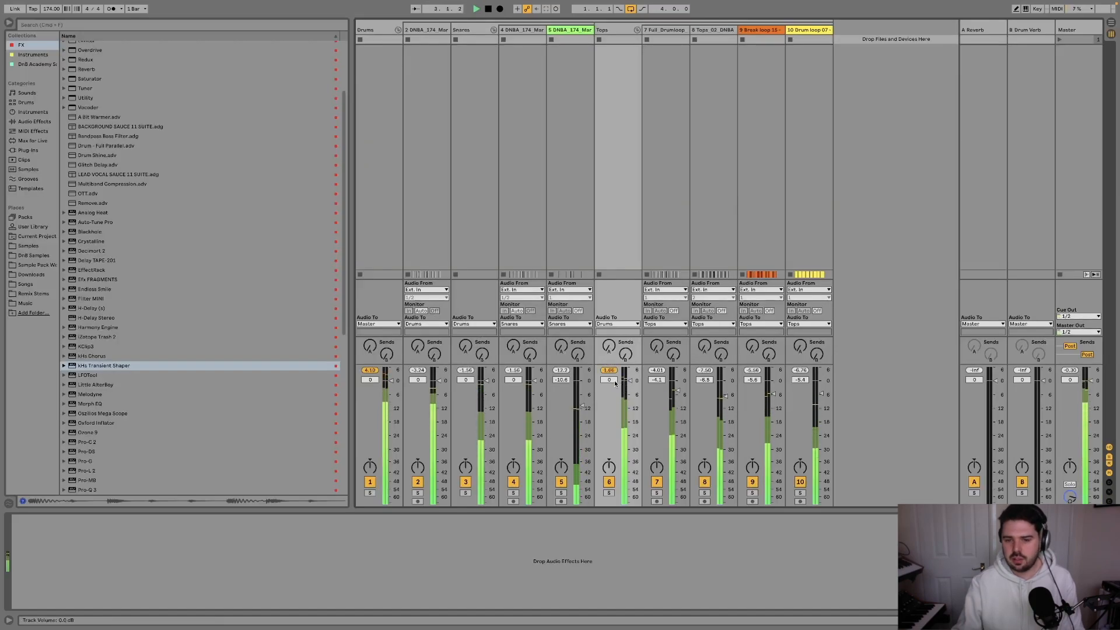
left_click_drag(610, 383, 611, 395)
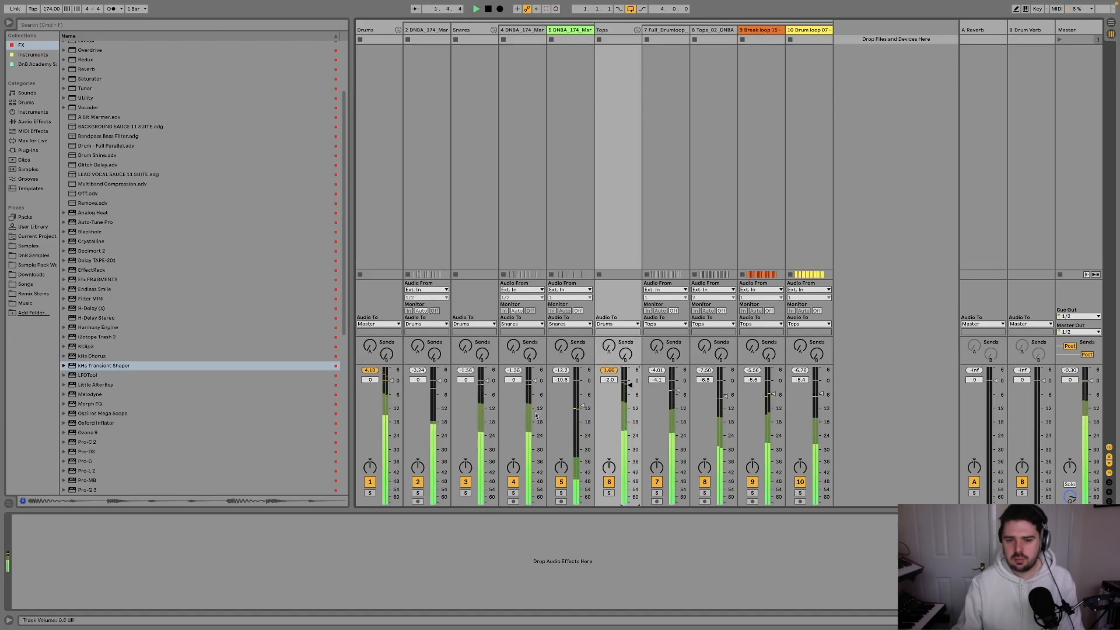
left_click_drag(486, 385, 439, 385)
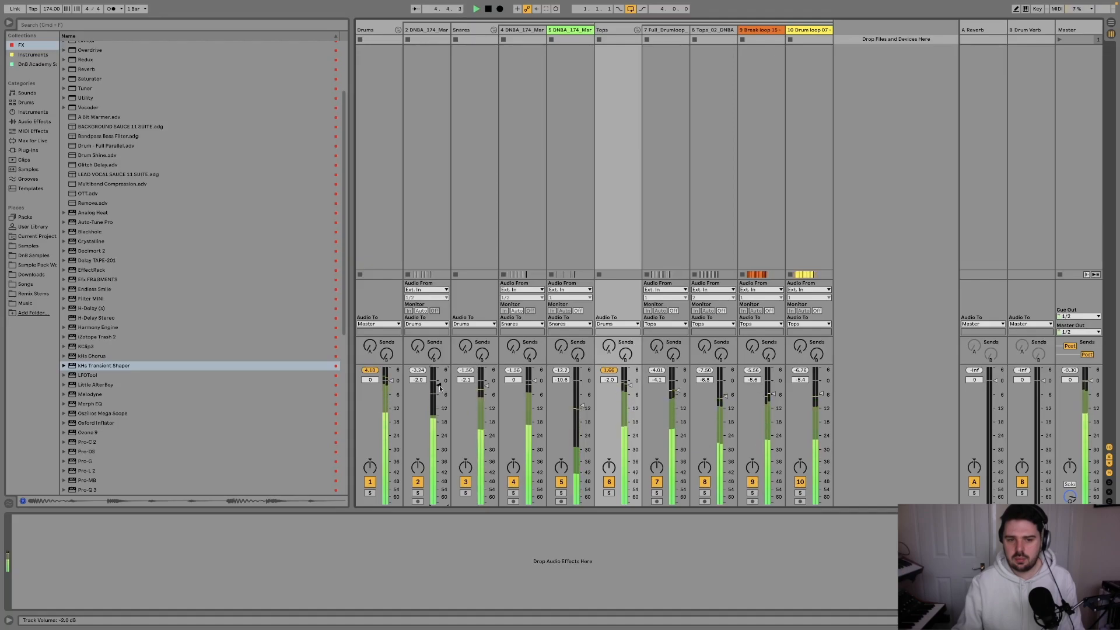
key("space")
Step: Add a Glue Compressor to the Drums group with soft clipping on, threshold at -12.7 dB and makeup gain at 4.78 dB
left_click(374, 30)
left_click(49, 123)
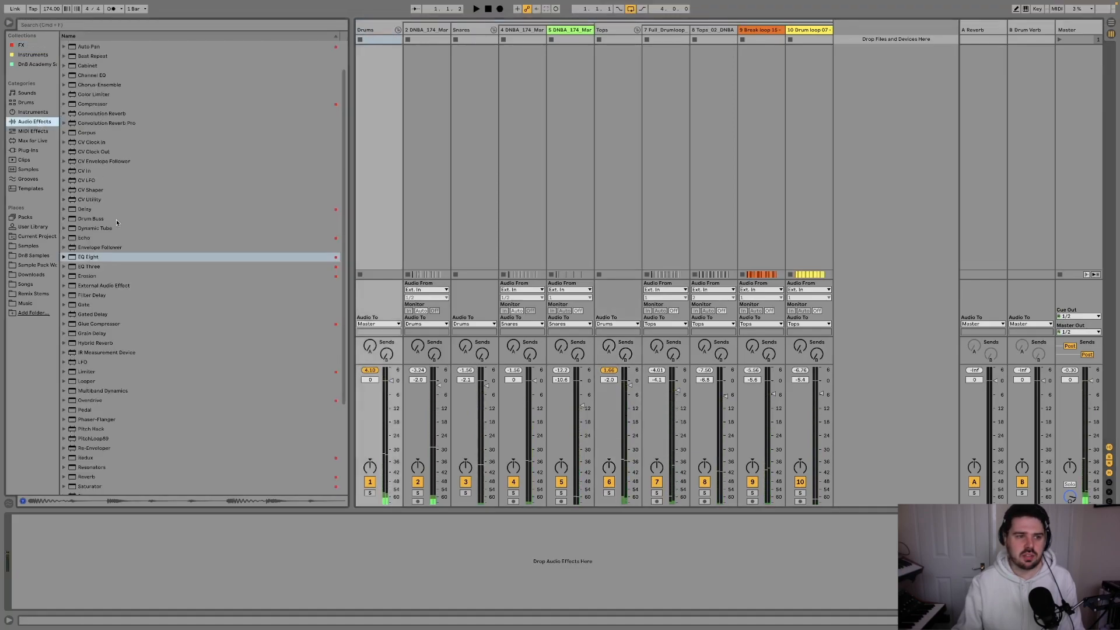
left_click_drag(106, 326, 153, 505)
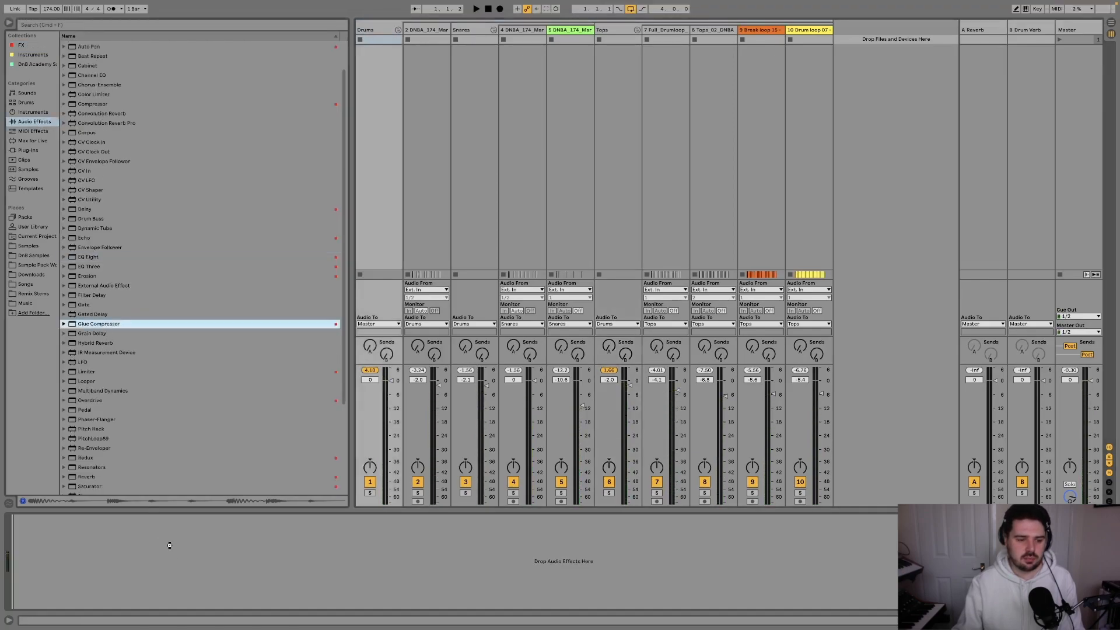
left_click_drag(170, 545, 169, 545)
key("space")
left_click(135, 536)
left_click_drag(99, 585, 99, 582)
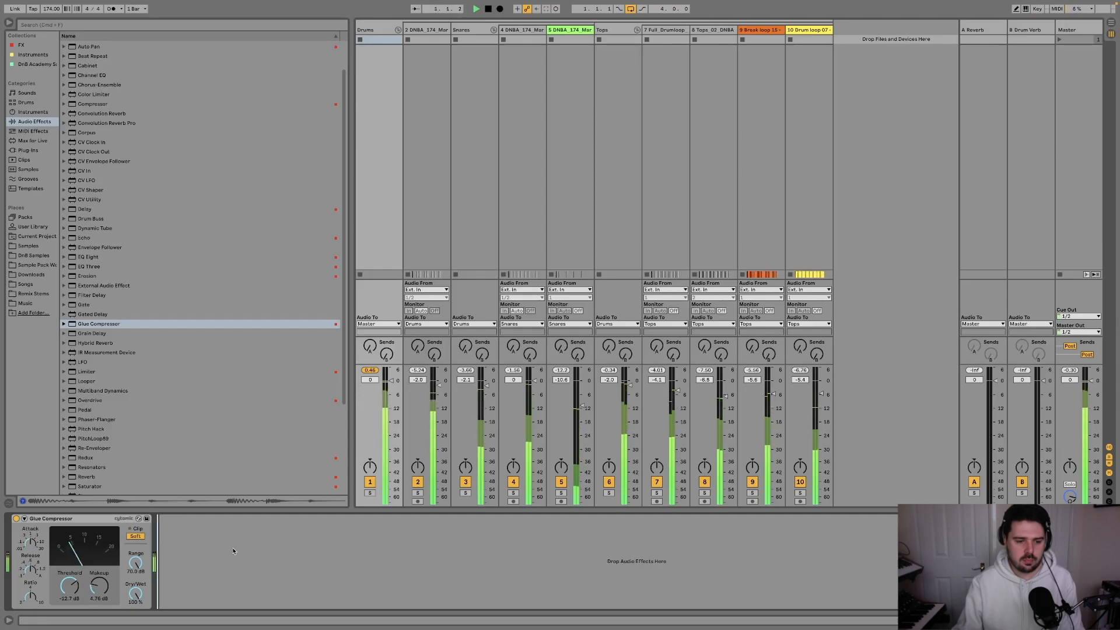
key("space")
key("Tab")
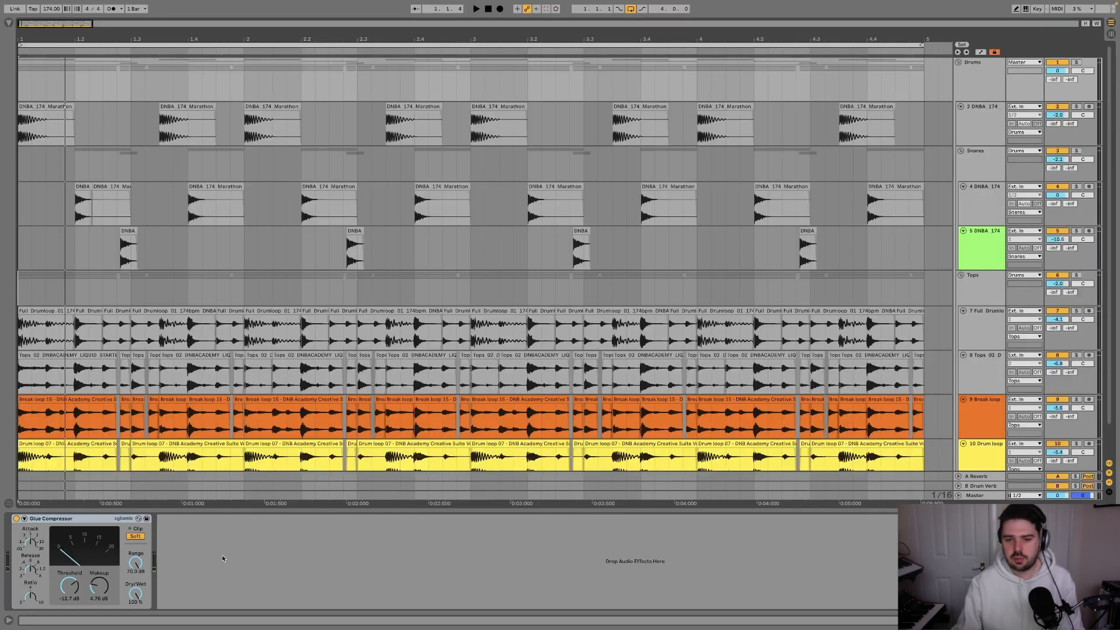
Step: Split all four Tops loops from 1.2.1 to 1.2.2 around the first snare hit and lower the gain of those slices
scroll(66, 303, "up", 5)
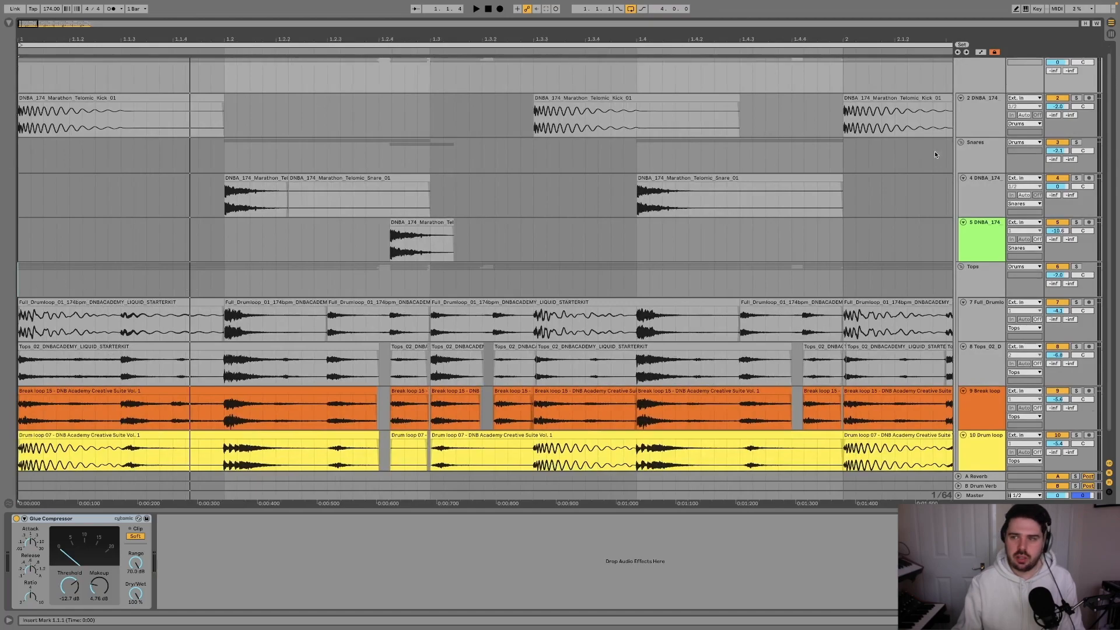
scroll(934, 154, "up", 1)
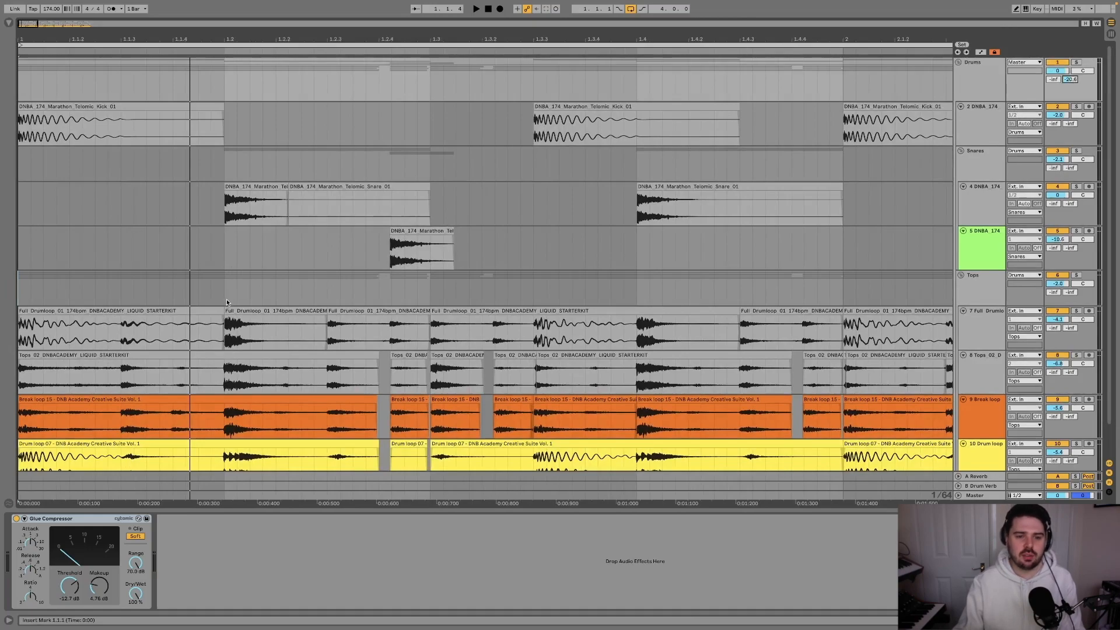
scroll(227, 302, "down", 3)
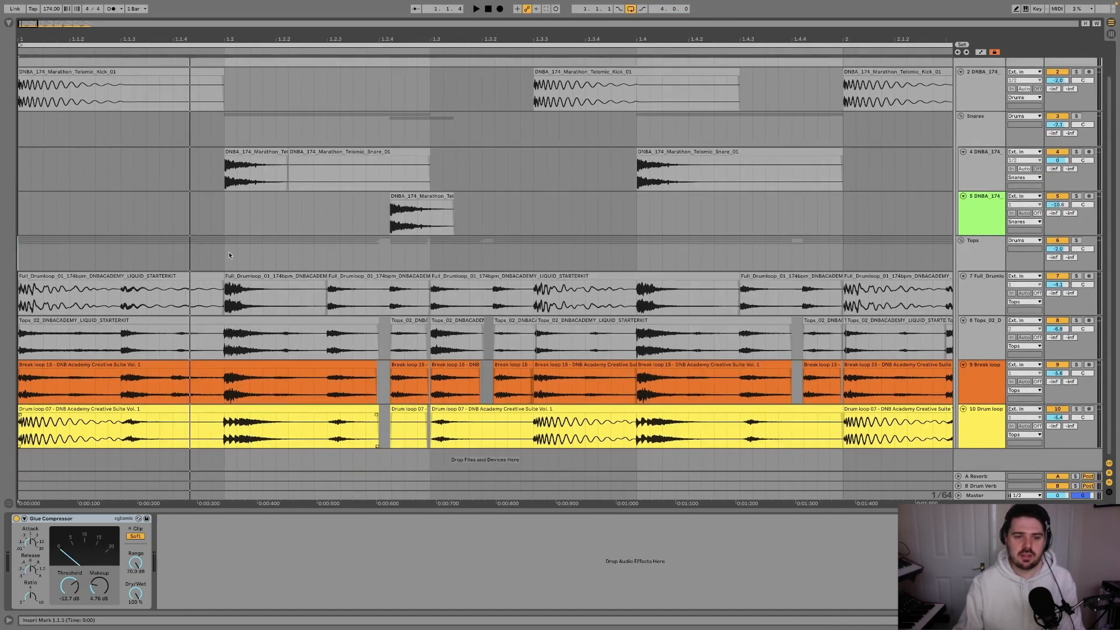
mouse_move(228, 262)
left_mouse_down()
mouse_move(304, 262)
mouse_move(284, 262)
left_mouse_up()
scroll(275, 396, "up", 4)
left_click(302, 389, "shift")
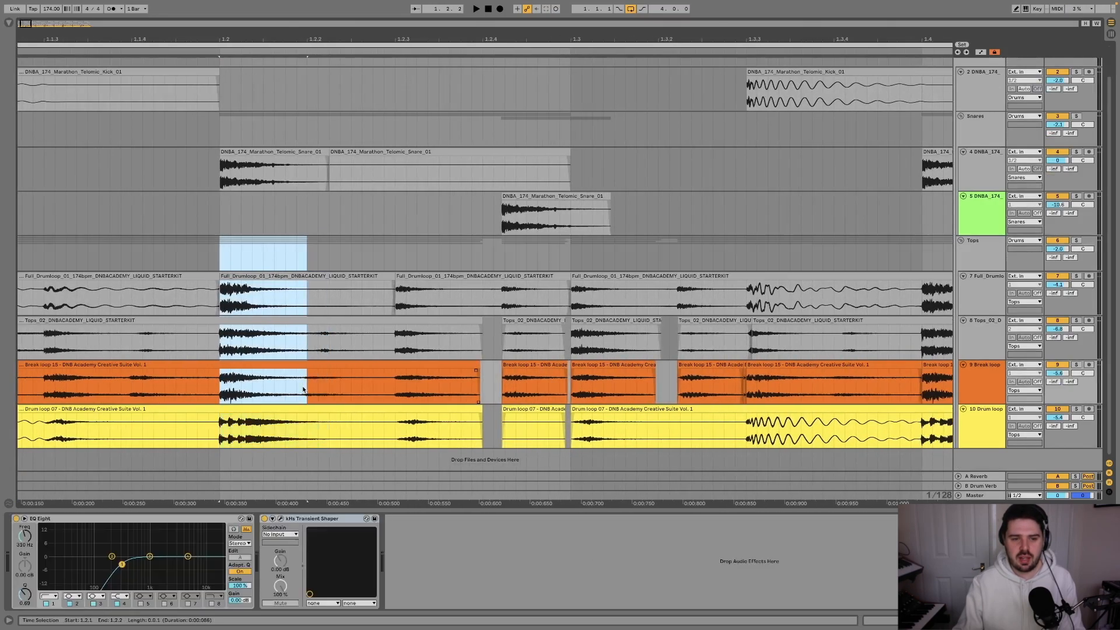
left_click_drag(220, 260, 303, 262)
scroll(303, 262, "down", 3)
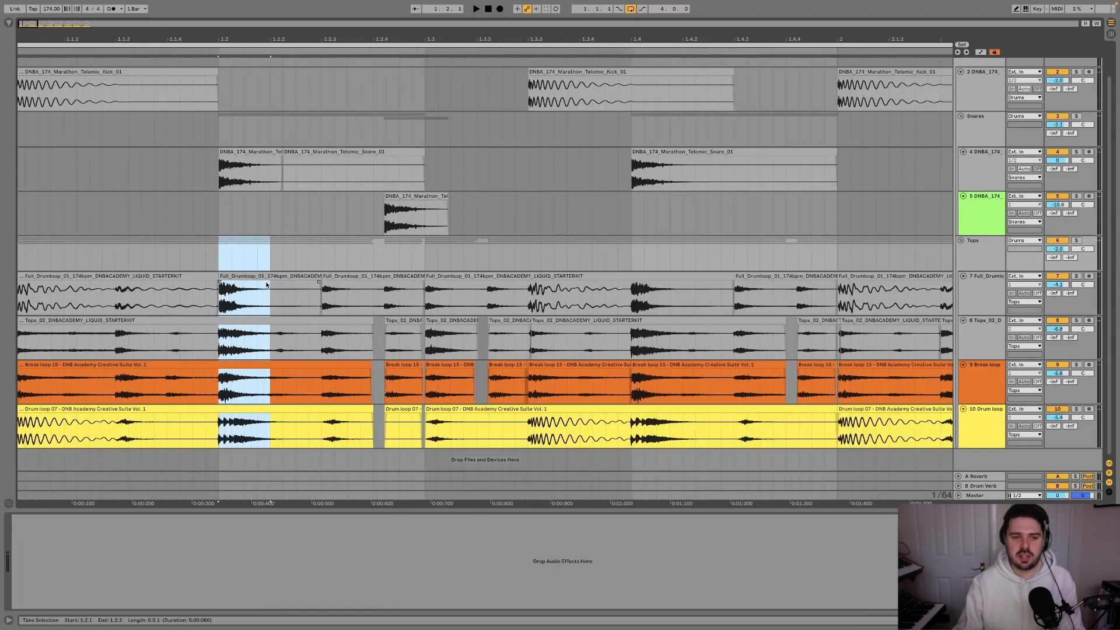
key("ctrl+e")
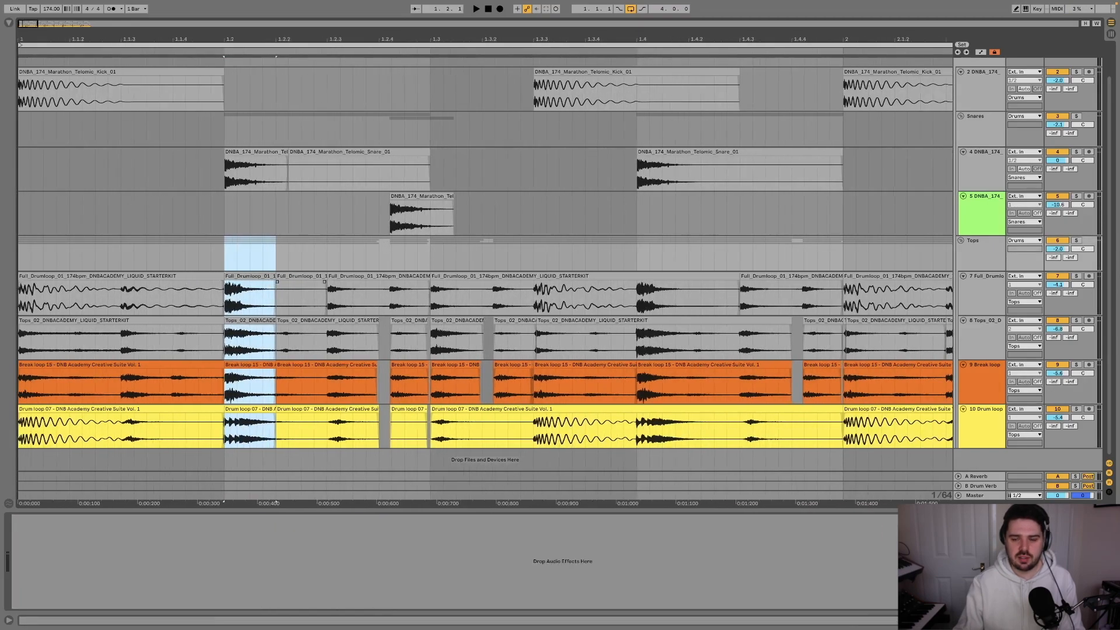
key("shift+Tab")
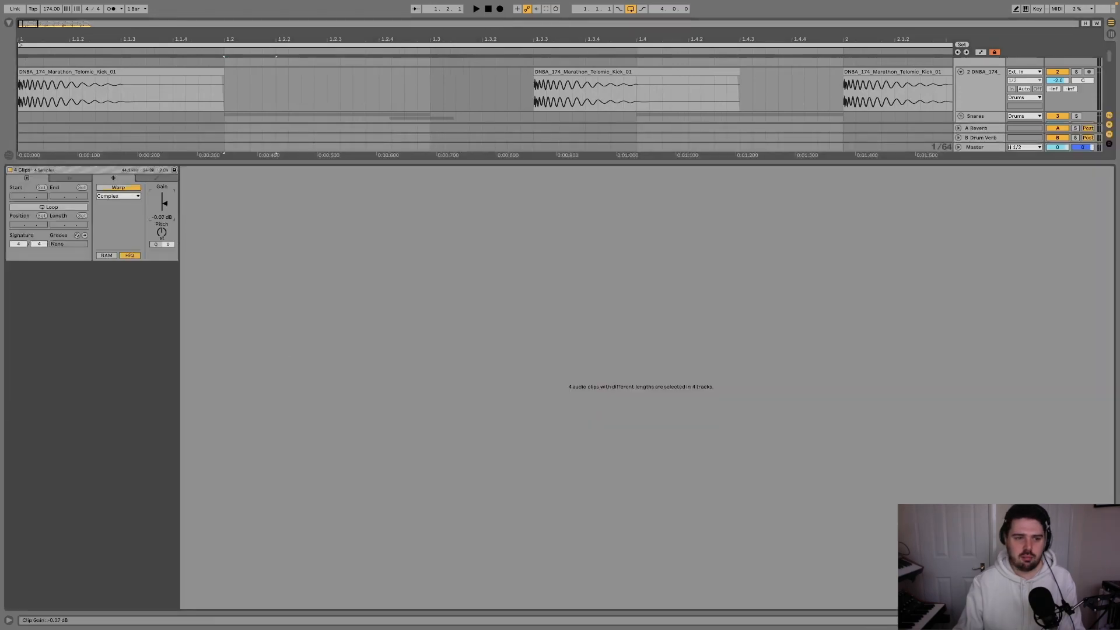
key("shift+Tab")
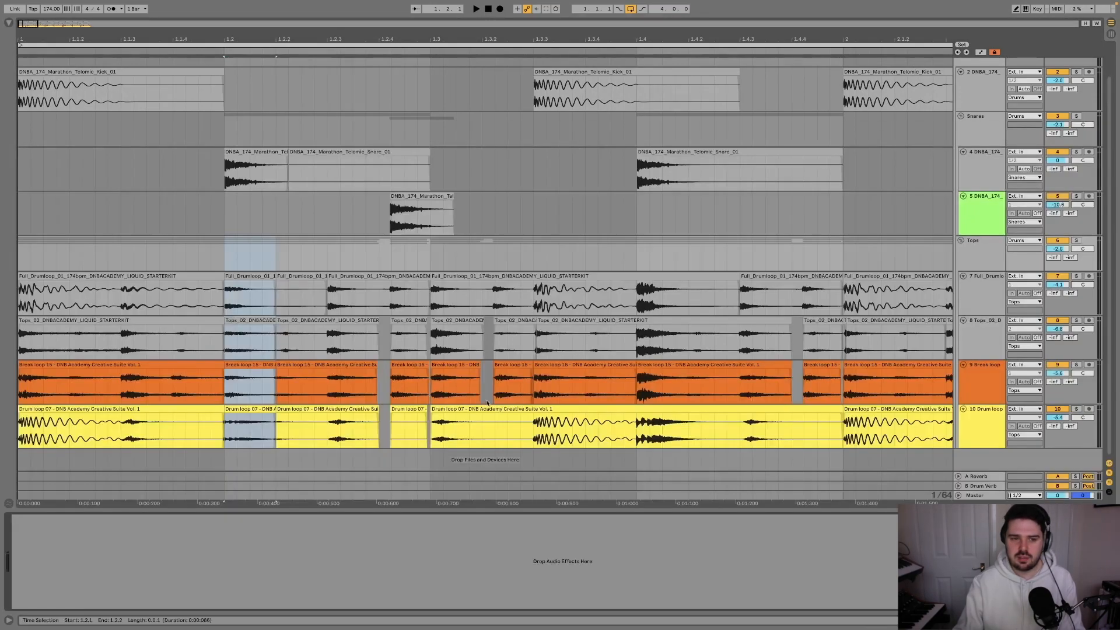
Step: Split the four Tops loops from 1.4.1 to 1.4.2 around the second snare hit and reduce the gain of those slices
scroll(74, 258, "down", 3)
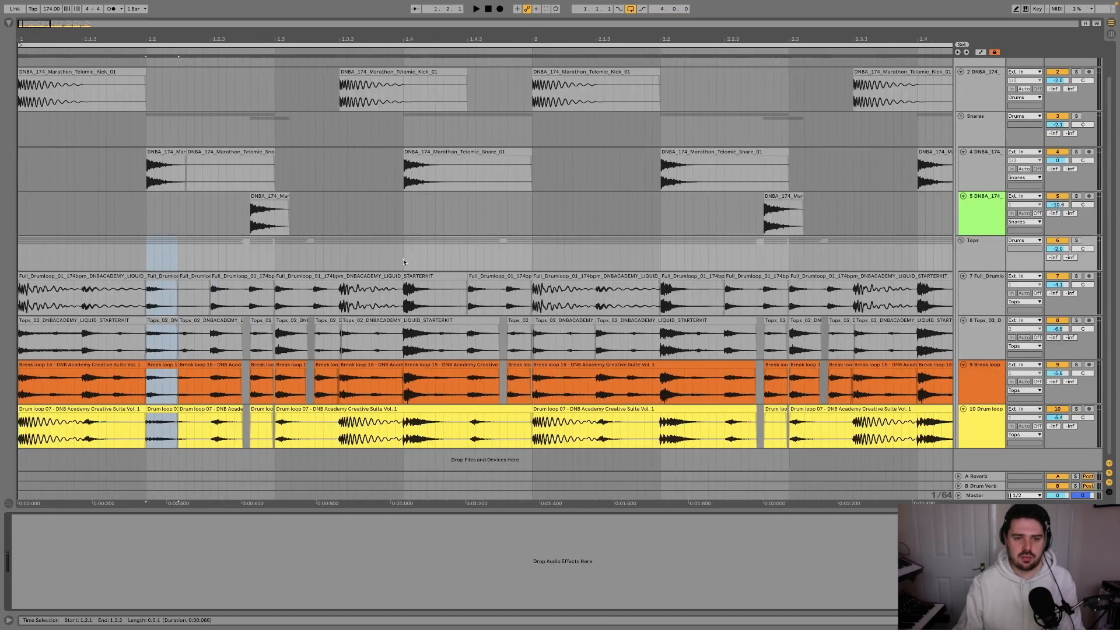
left_click_drag(400, 262, 435, 261)
key("ctrl+e")
key("shift+Tab")
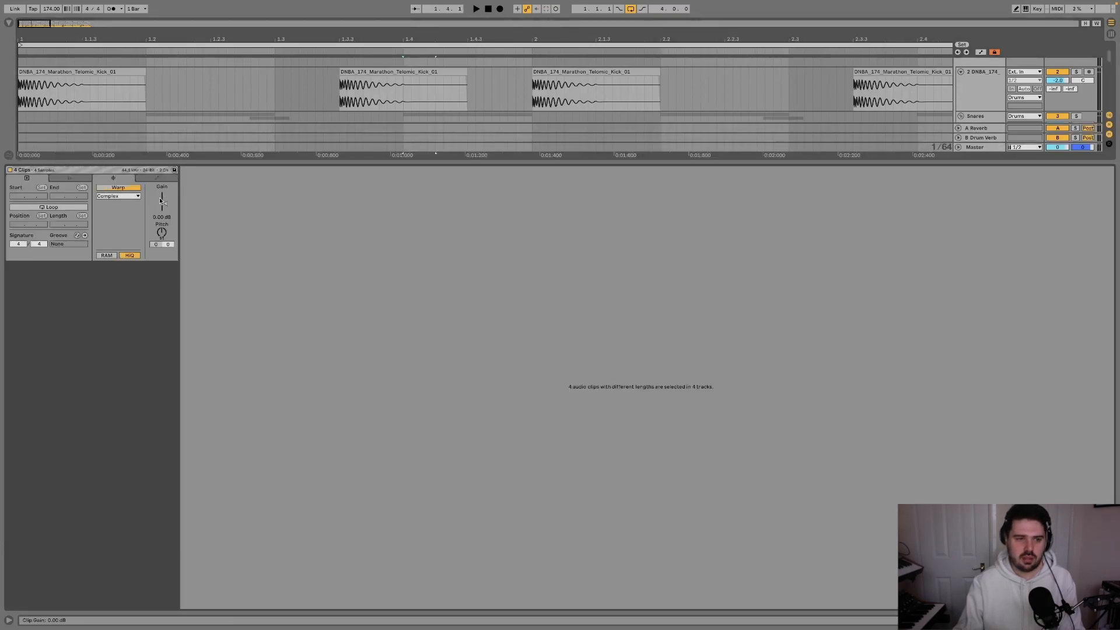
key("shift+Tab")
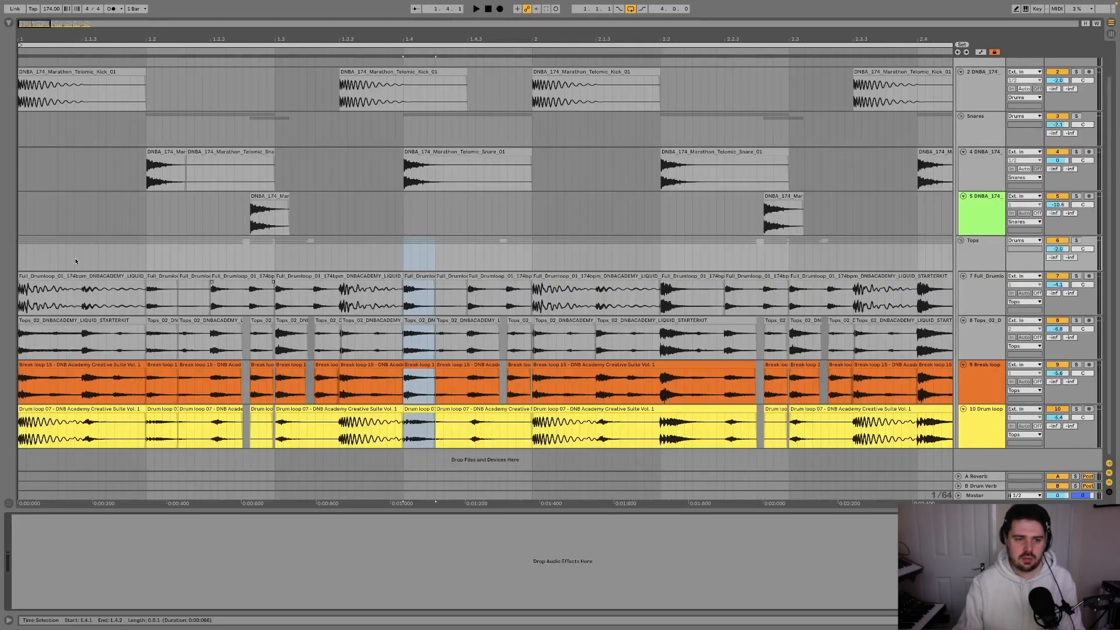
Step: Split the four Tops loops from 1.1.1 to 1.1.3 around the first kick and reduce the gain of those slices
left_click_drag(82, 283, 34, 441)
key("ctrl+e")
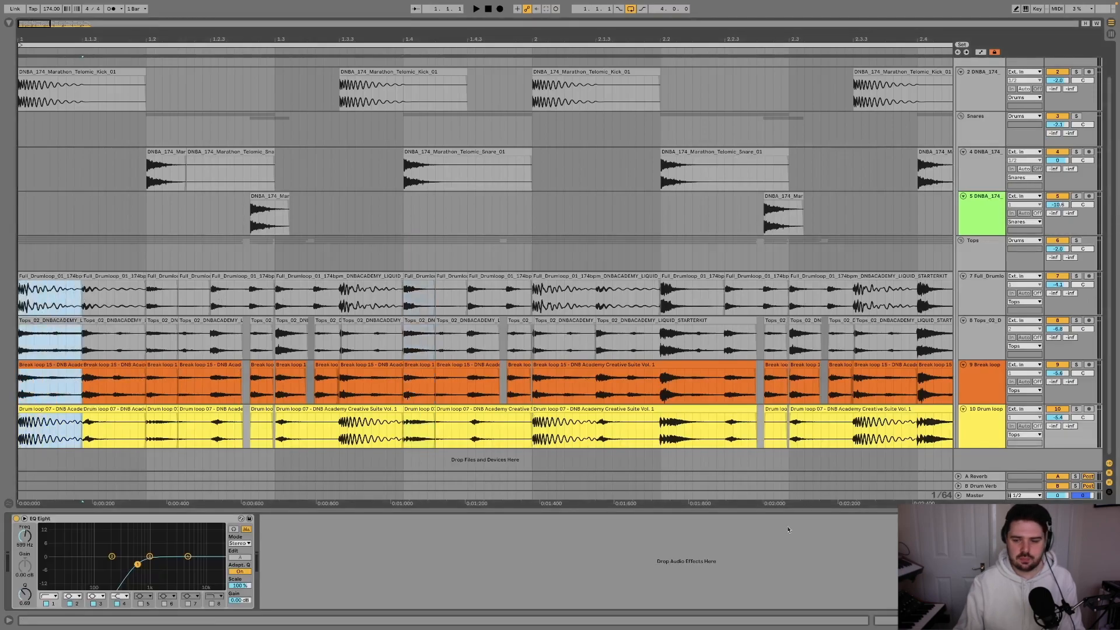
key("shift+Tab")
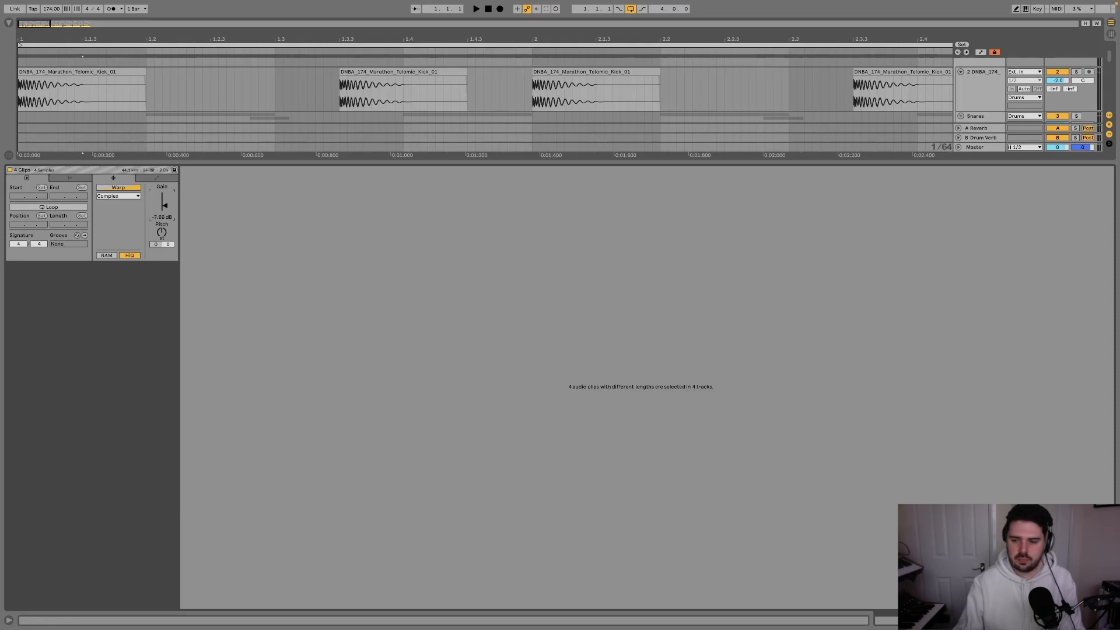
key("shift+Tab")
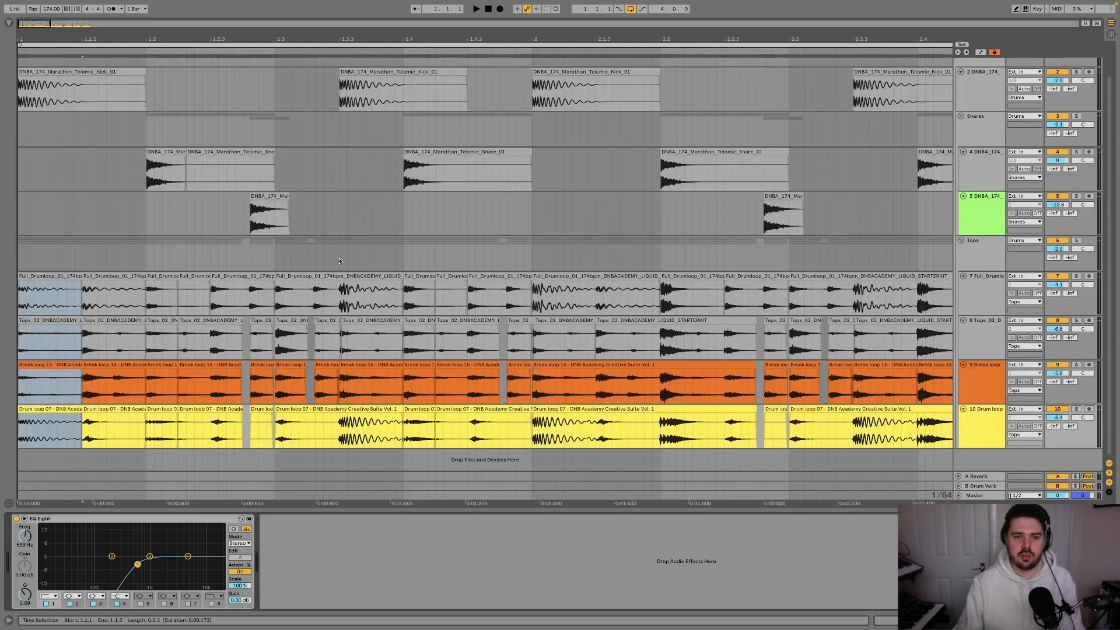
Step: Extend the start of the Tops_02 clip under the second kick back to 1.3.3
left_click_drag(340, 259, 378, 258)
left_click_drag(378, 261, 400, 262)
scroll(359, 365, "up", 5)
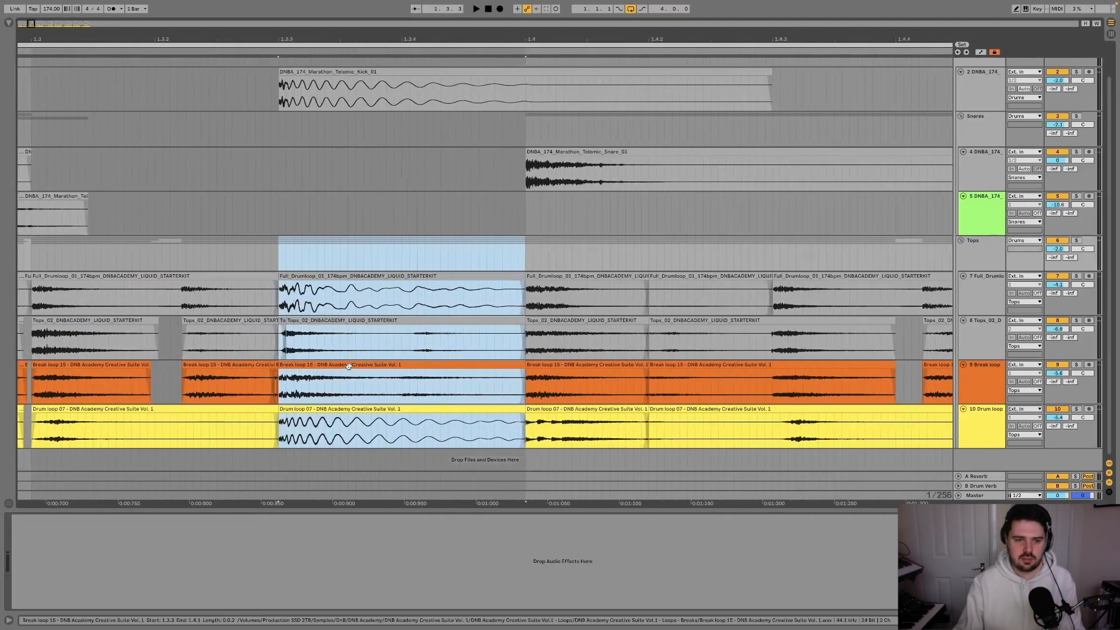
scroll(350, 350, "left", 1)
left_click(319, 328)
left_click_drag(320, 320, 312, 320)
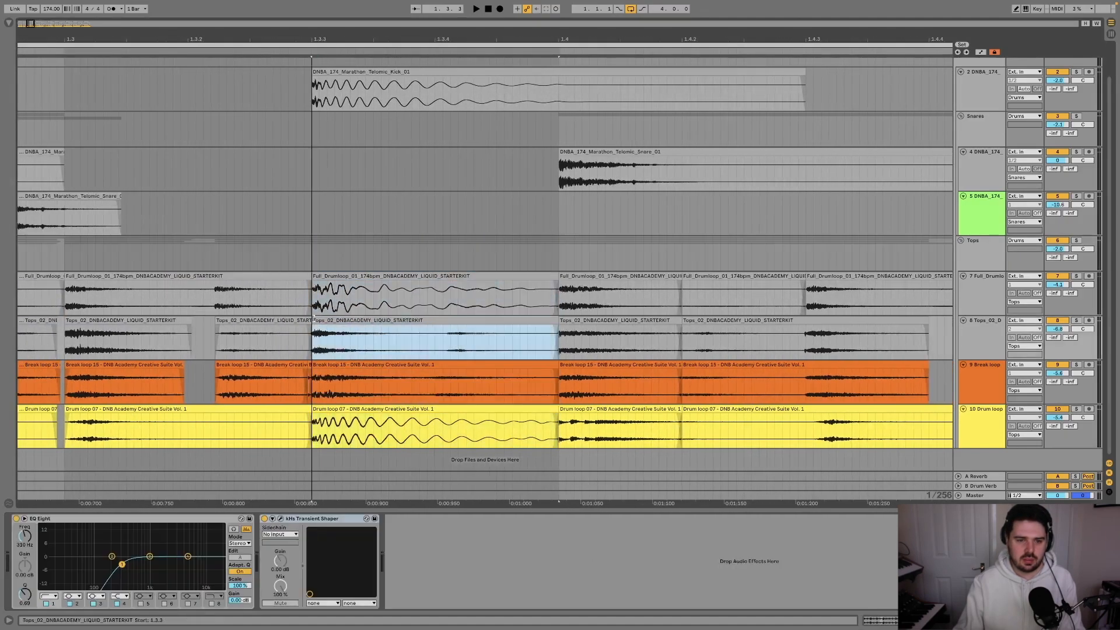
Step: Lower the gain of the four loop clips between 1.3.3 and 1.4.1 under the second kick
left_click(327, 276)
left_click(491, 411, "shift")
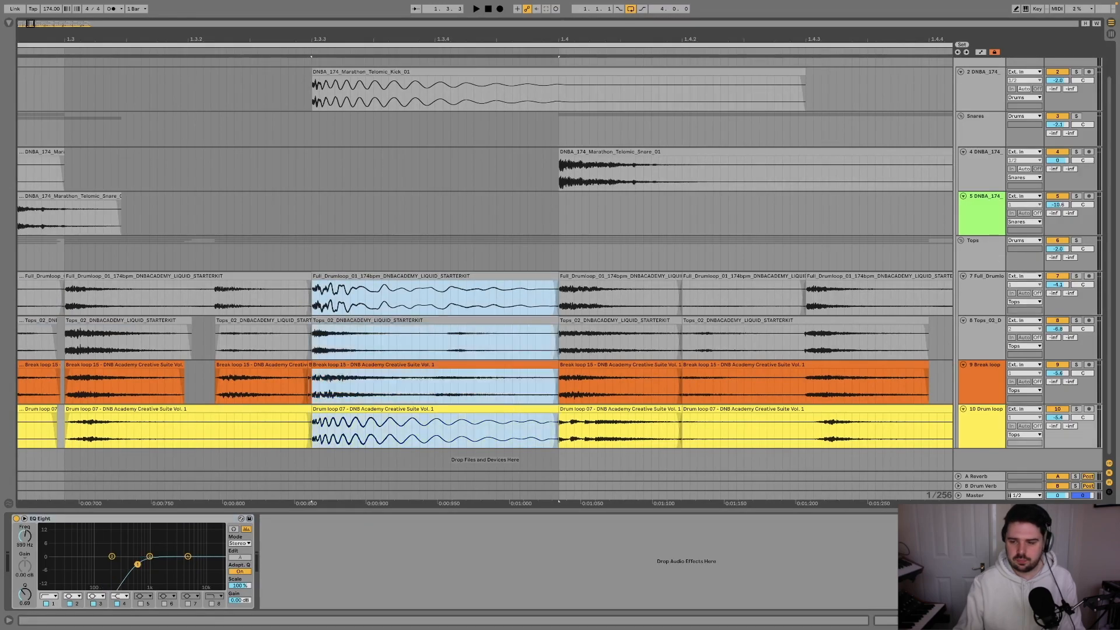
key("shift+Tab")
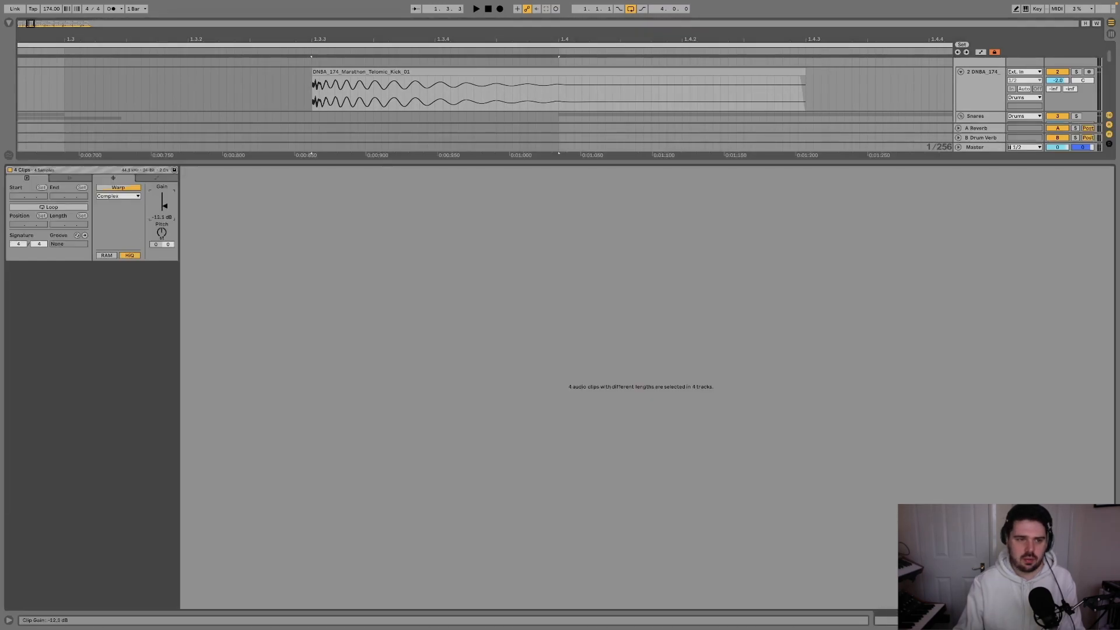
key("shift+Tab")
Step: Play the arrangement from 1.1.1 to audition the first bar with the reduced loop hits
scroll(341, 315, "down", 10)
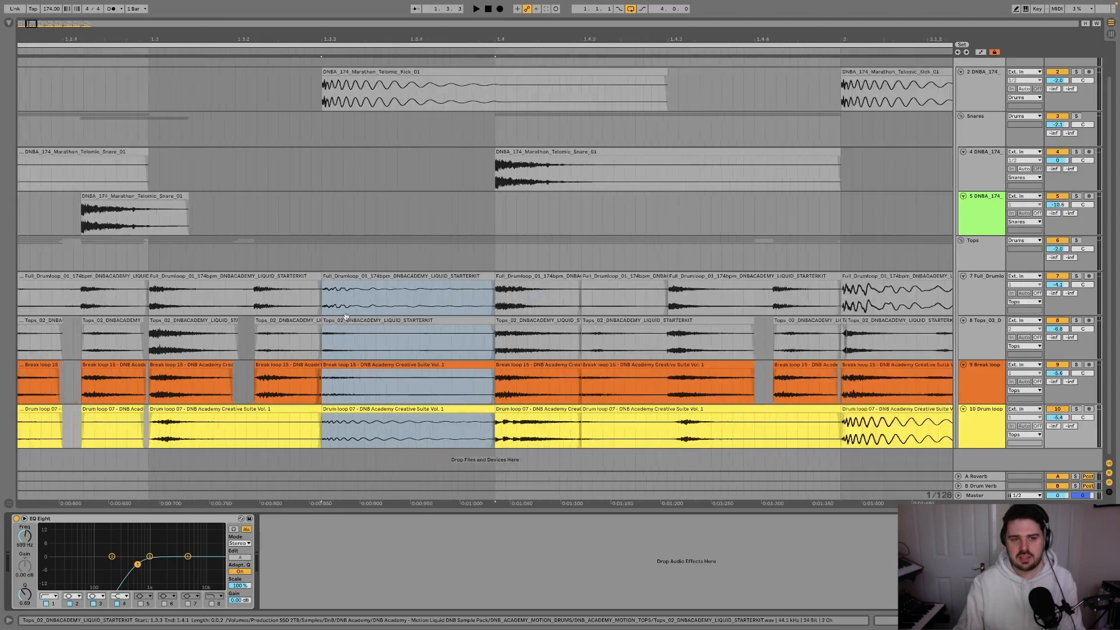
left_click(23, 259)
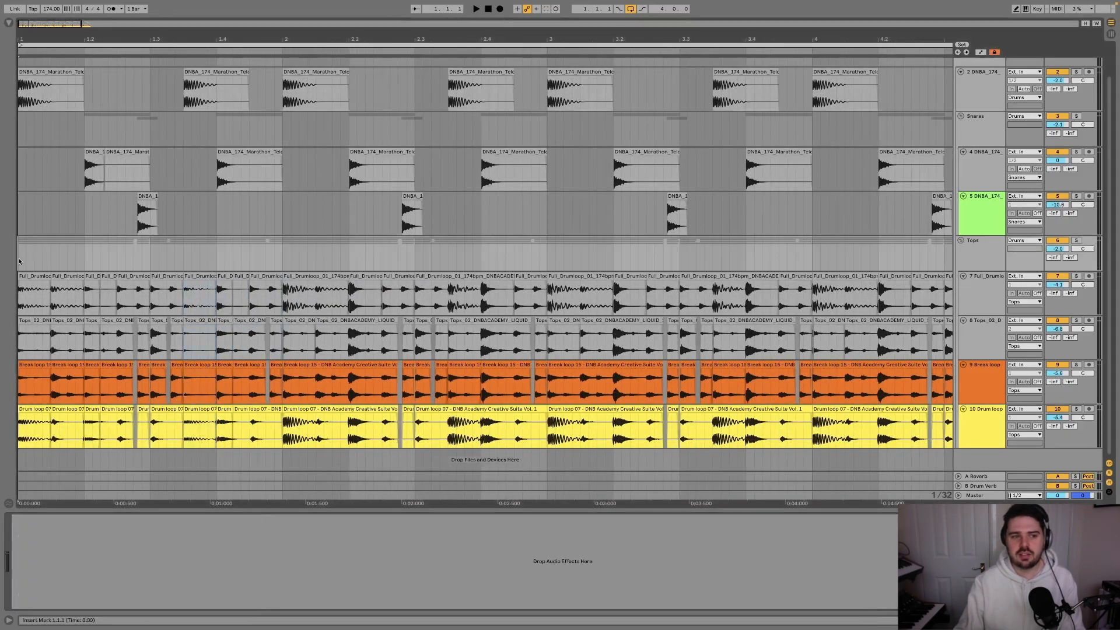
key("space")
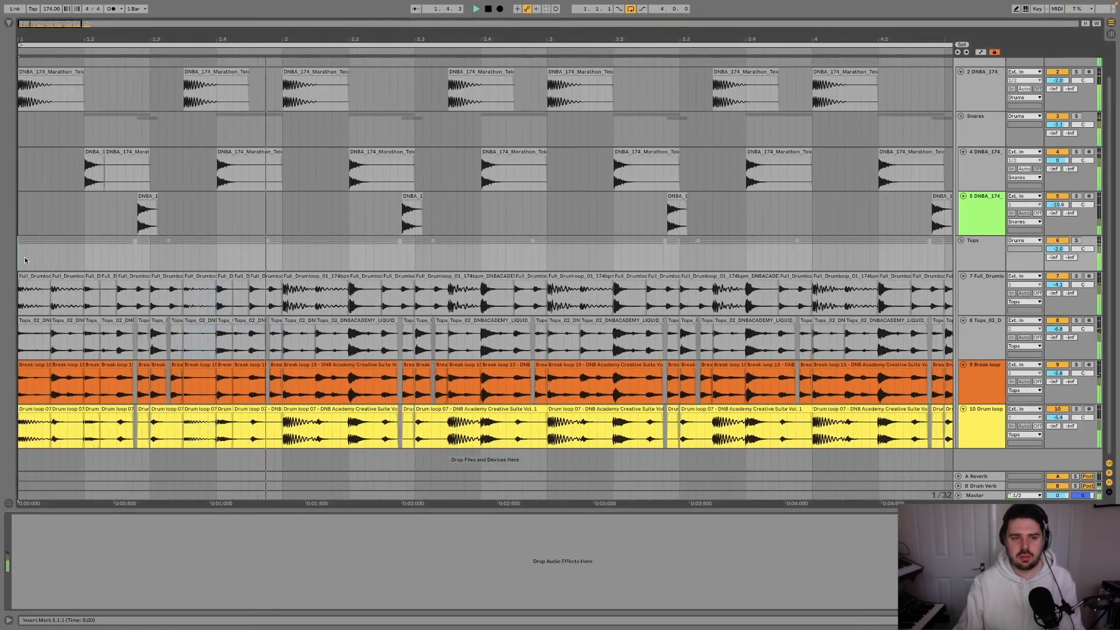
key("space")
left_click(283, 261)
scroll(282, 261, "down", 5)
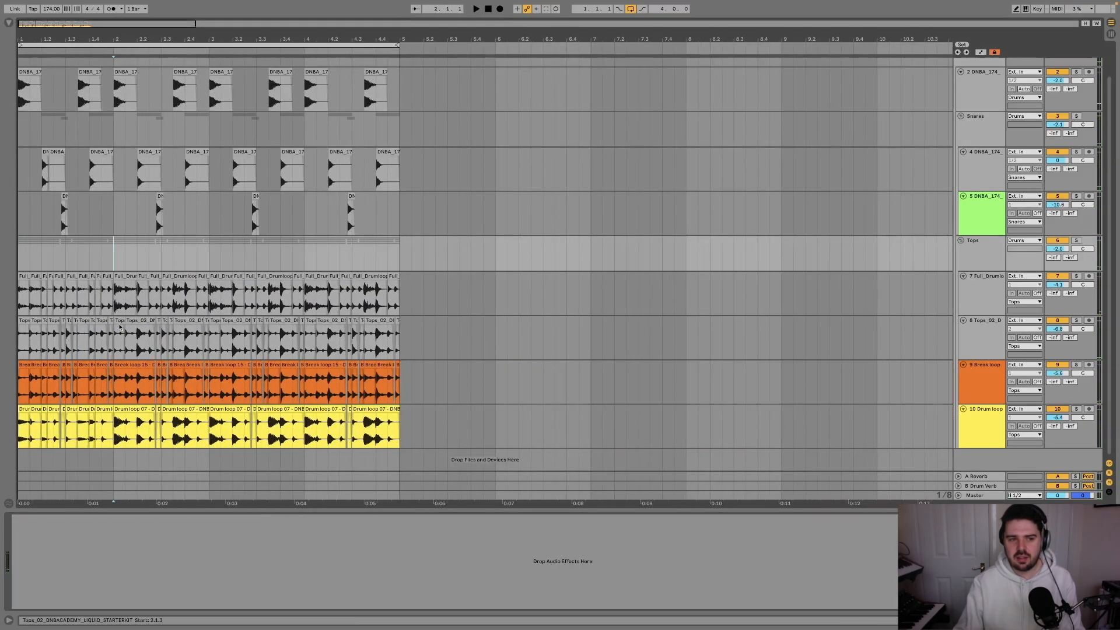
left_click_drag(110, 258, 395, 263)
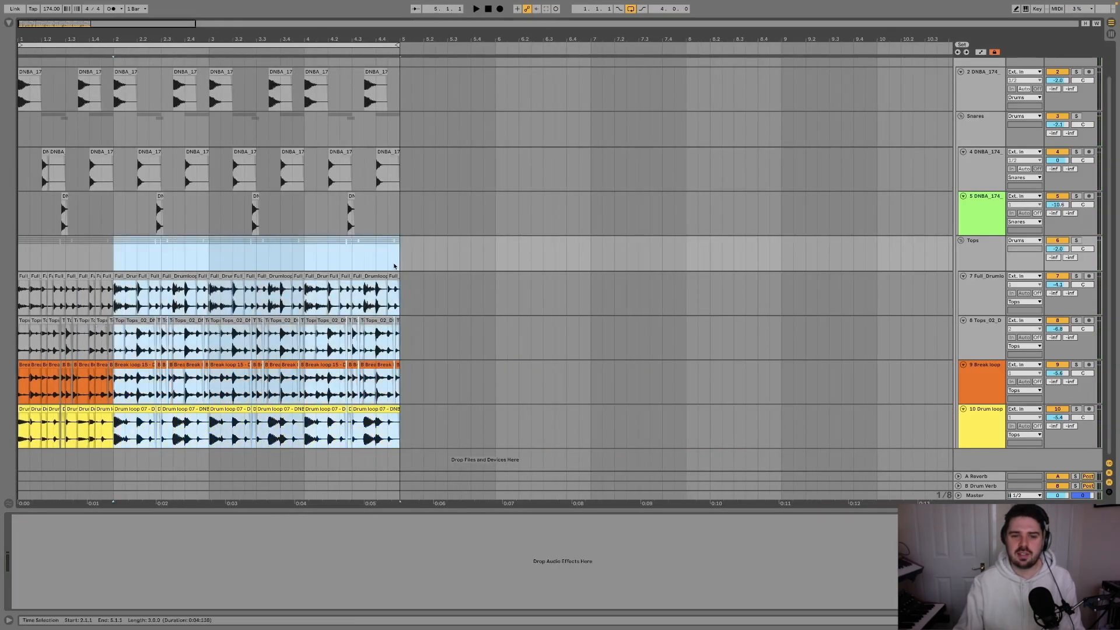
scroll(69, 266, "up", 4)
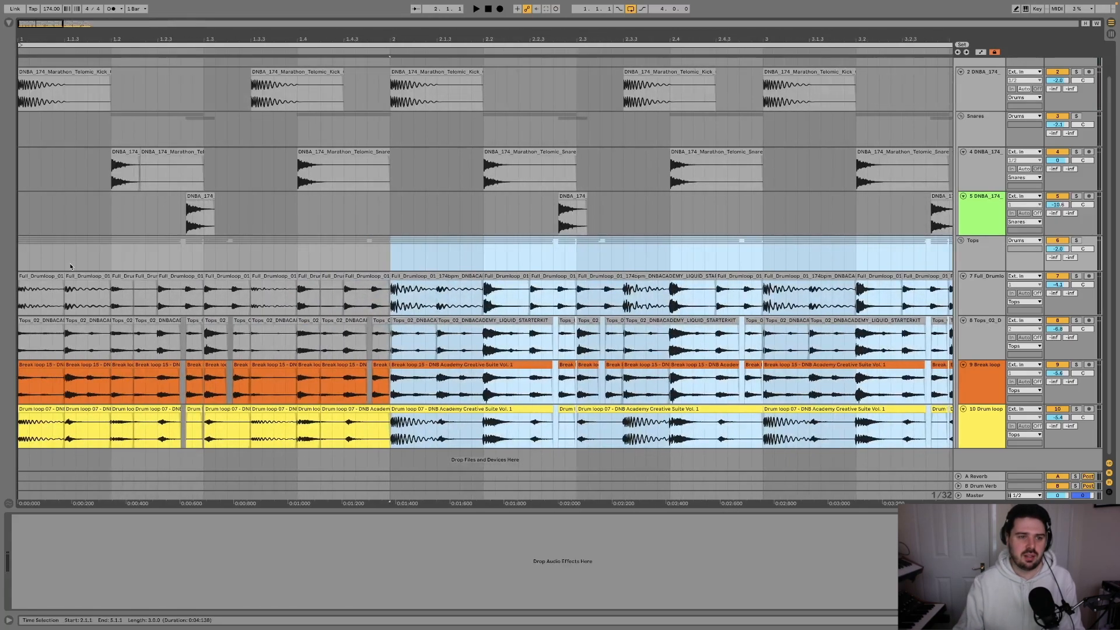
left_click(23, 258)
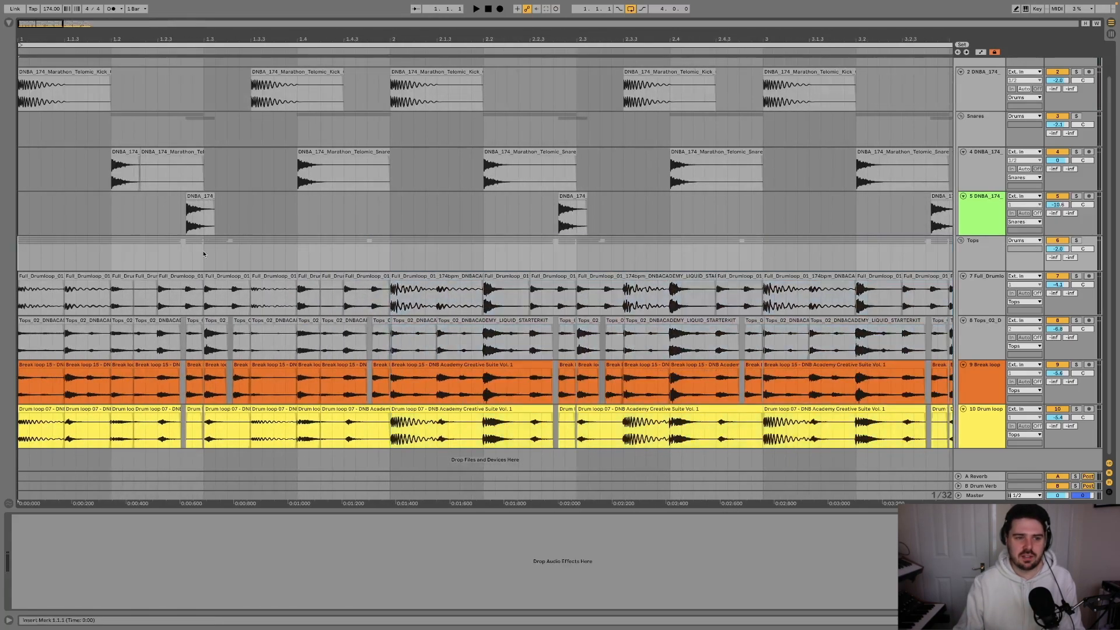
Step: Delete the leftover tail clip after the first main snare hit in bar 1 and play from the start
left_click(158, 155)
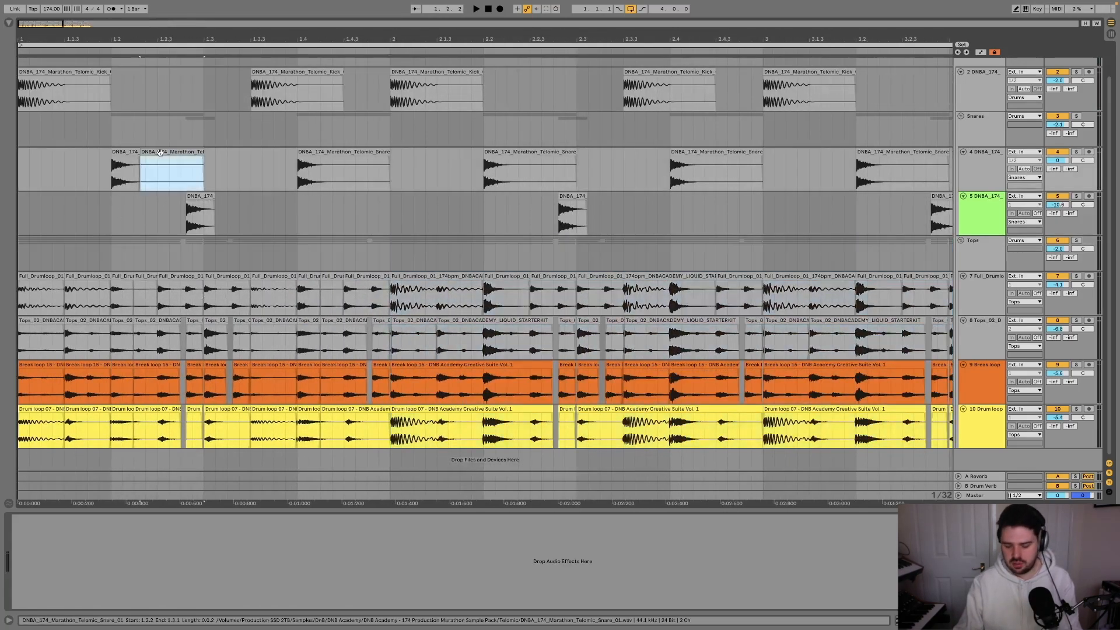
left_click(24, 174)
key("space")
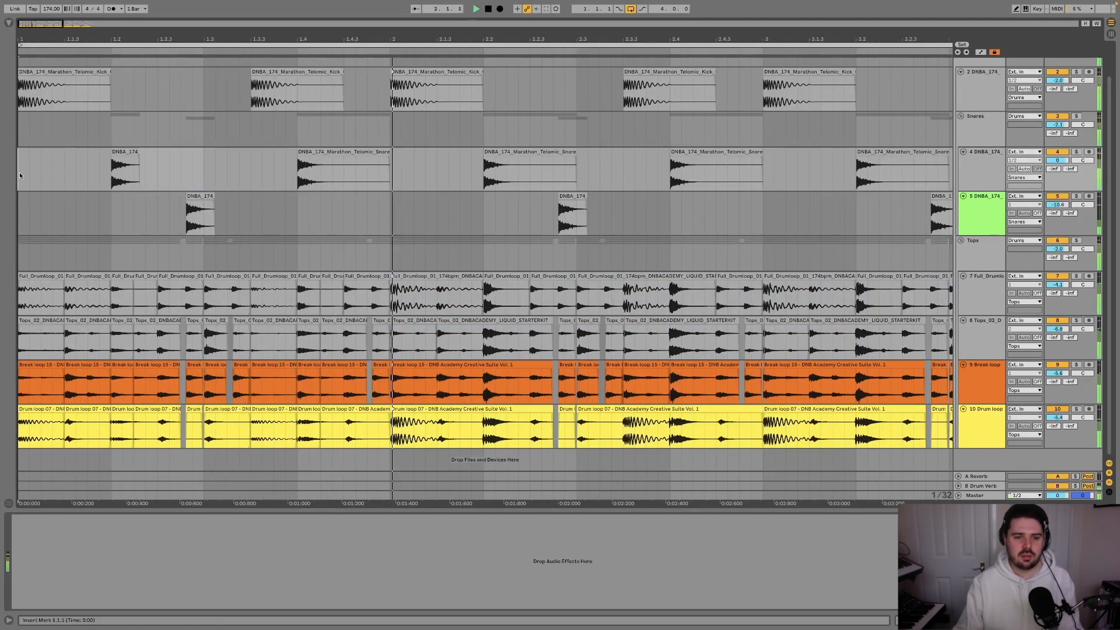
Step: Duplicate bar 1 of the Tops group three times to fill bars 2 to 4, and play from the start
left_click_drag(390, 254, 18, 257)
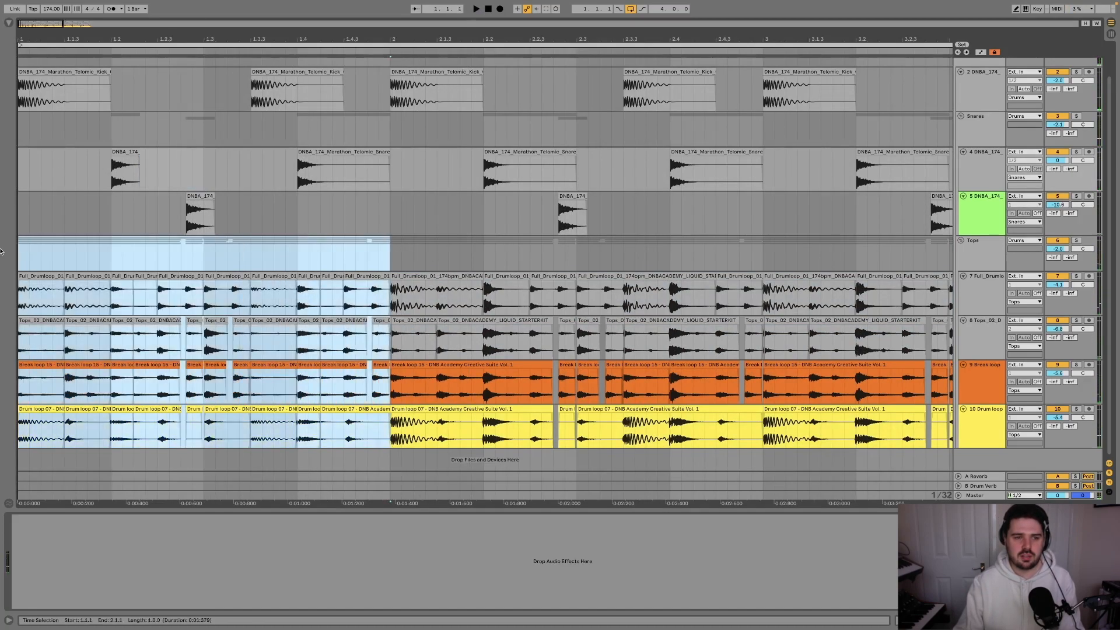
scroll(166, 259, "down", 5)
key("super+d")
key("super+d")
key("super+d")
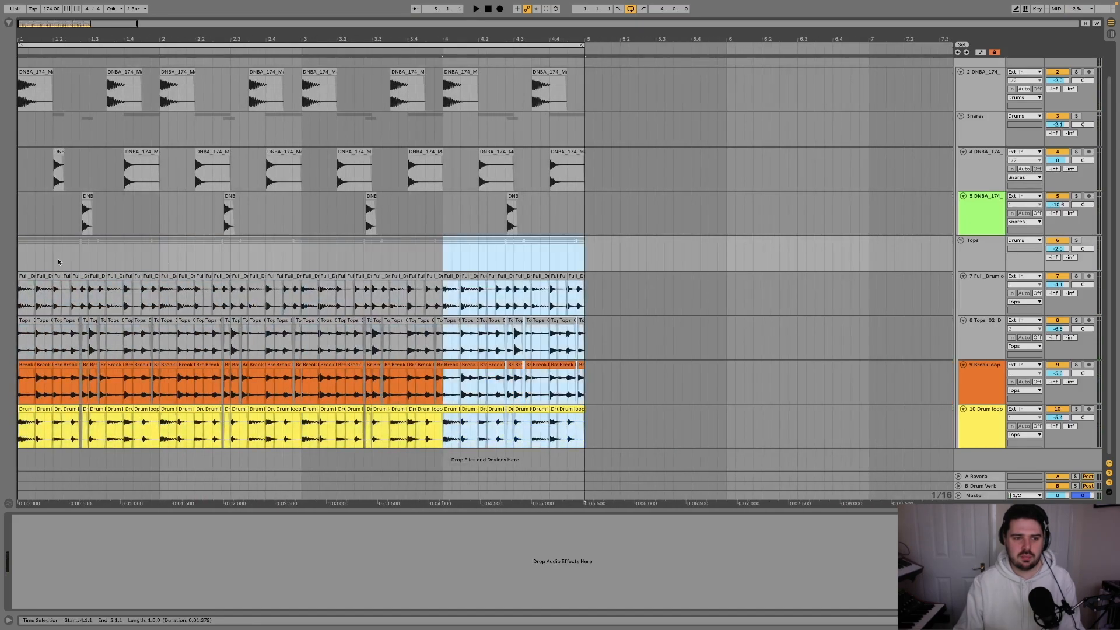
left_click(18, 262)
key("space")
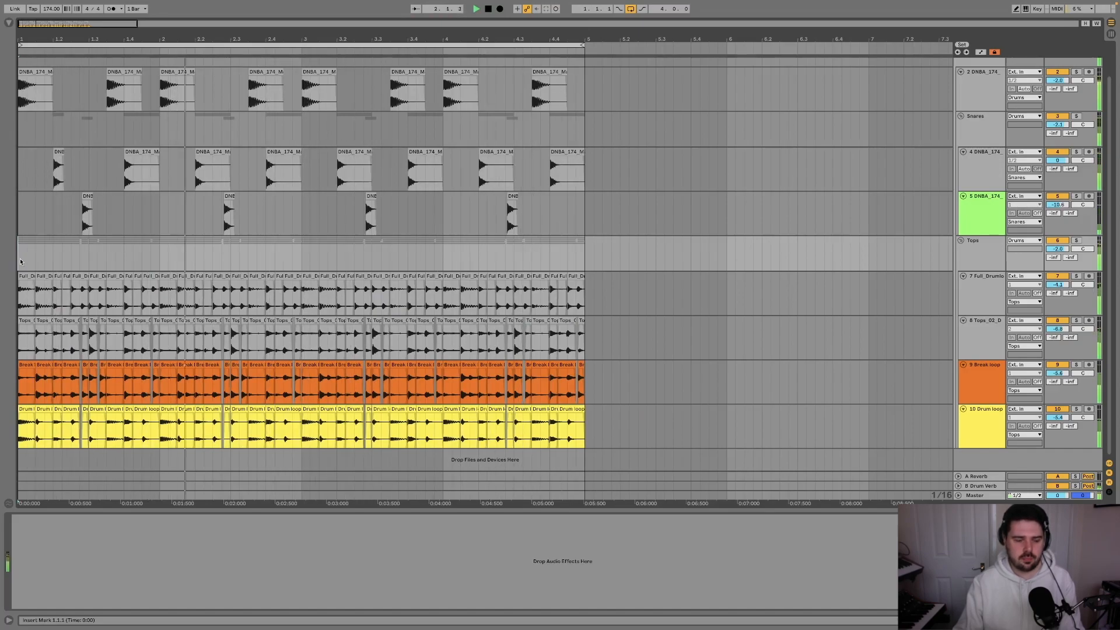
Step: Add a Utility effect to the Tops group and show its automation lanes
left_click(967, 259)
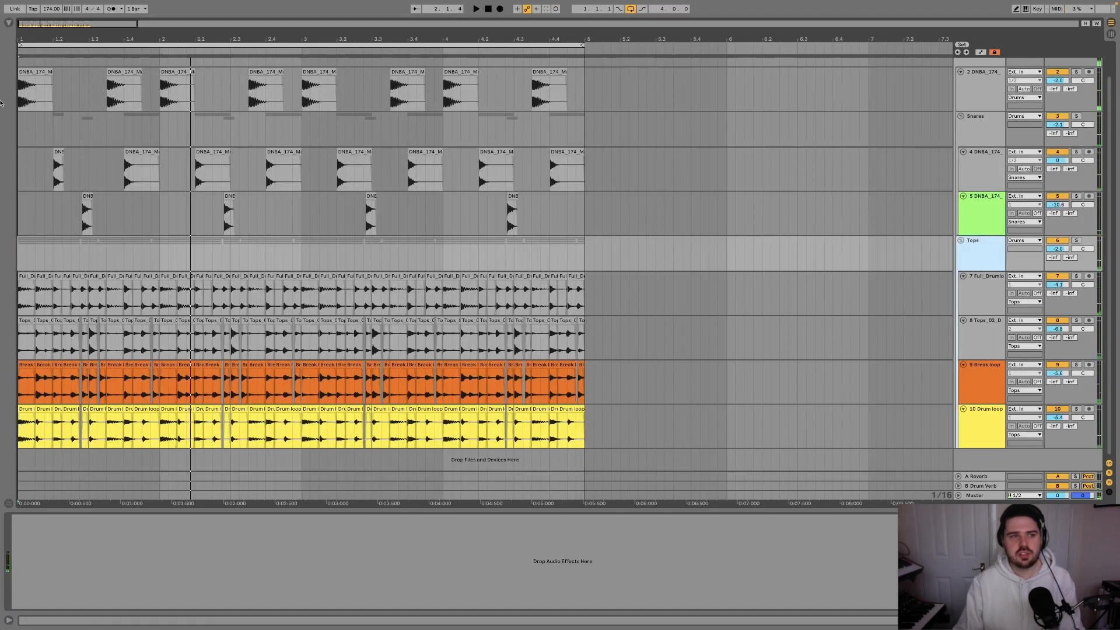
left_click(9, 23)
scroll(63, 213, "down", 5)
left_click_drag(90, 457, 120, 570)
key("a")
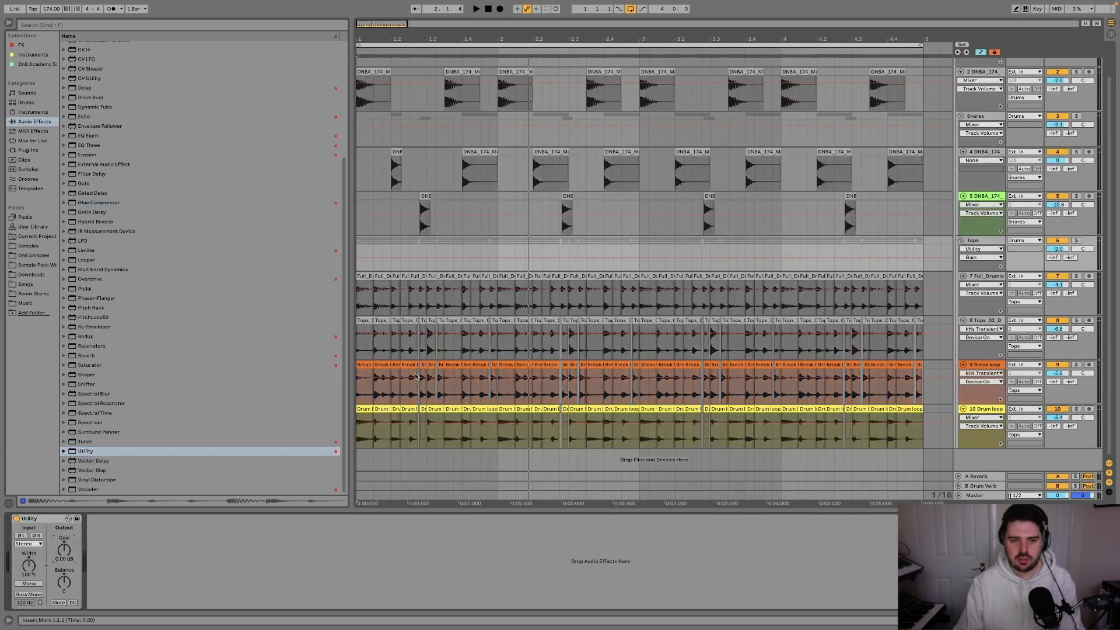
Step: Insert a curved rising automation shape on the Tops Utility gain from 1.1.1 to 1.1.3 under the first kick
key("plus")
key("plus")
key("plus")
left_click_drag(424, 251, 379, 255)
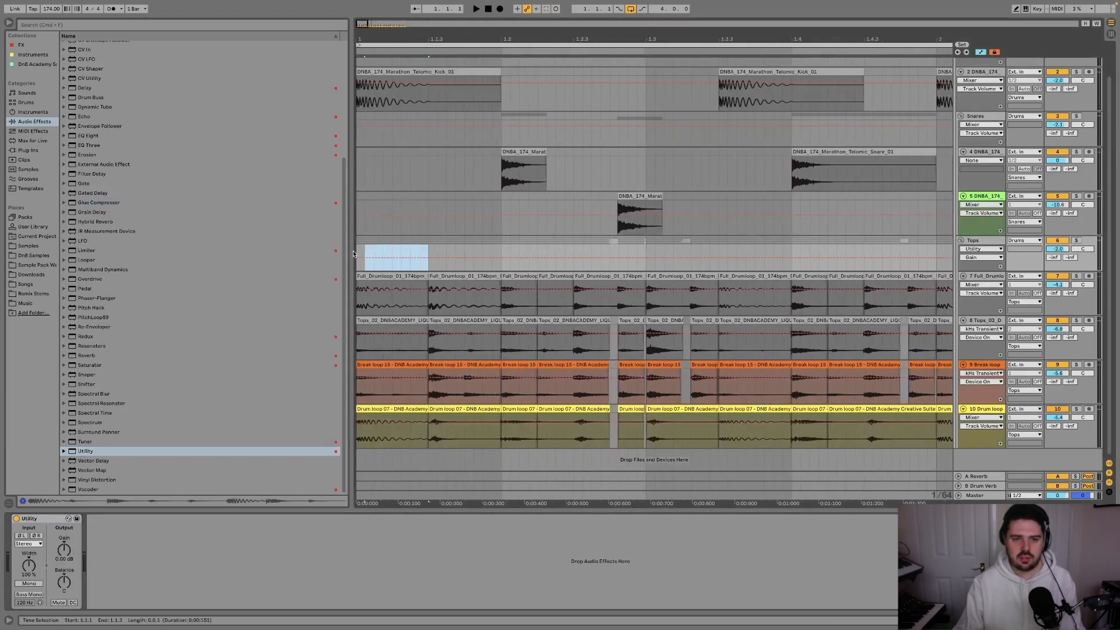
right_click(395, 257)
left_click(463, 446)
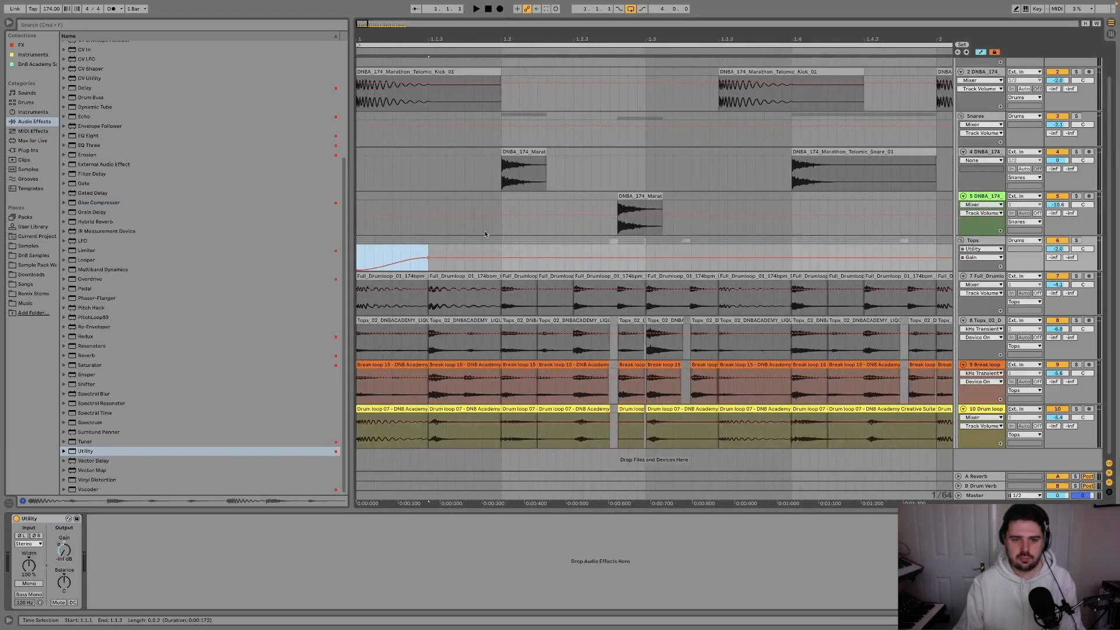
Step: Copy the gain dip to the second kick at 1.3.3 and make the dip under the first kick shallower
left_click(721, 250)
key("ctrl+v")
left_click(376, 261)
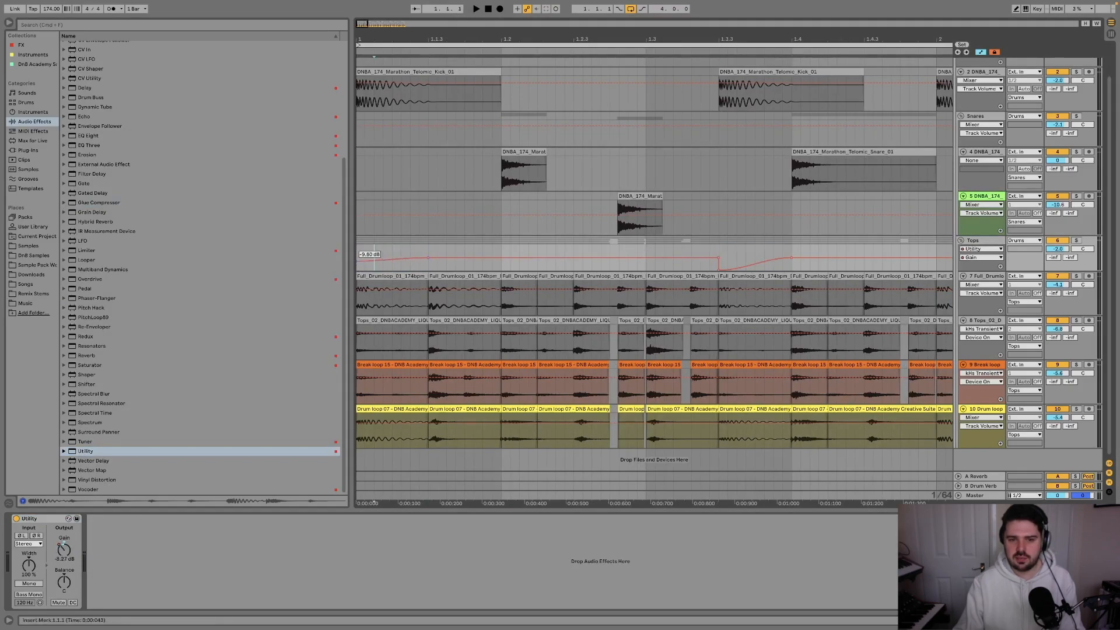
Step: Undo the Tops gain automation and the added Utility, and hide the automation lanes
key("super+z")
scroll(380, 261, "down", 5)
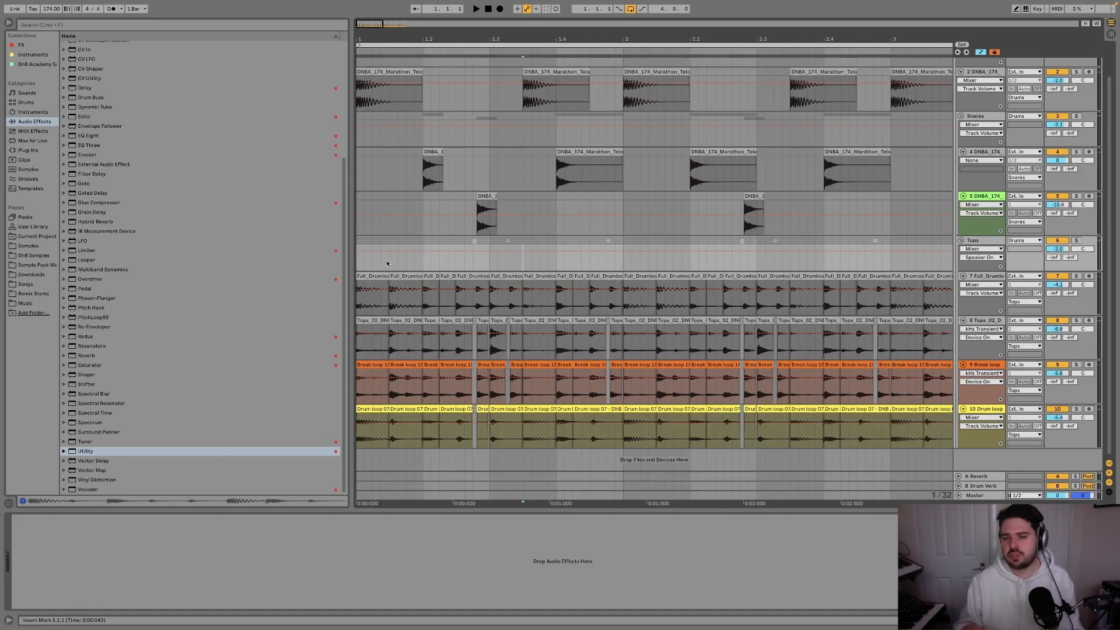
key("a")
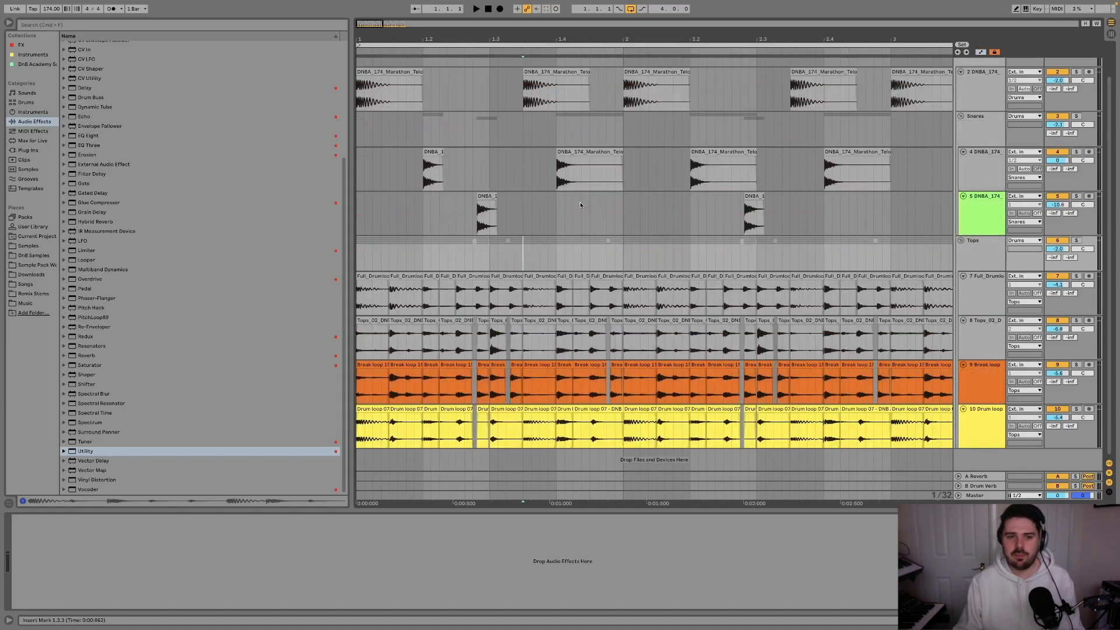
scroll(499, 252, "down", 5)
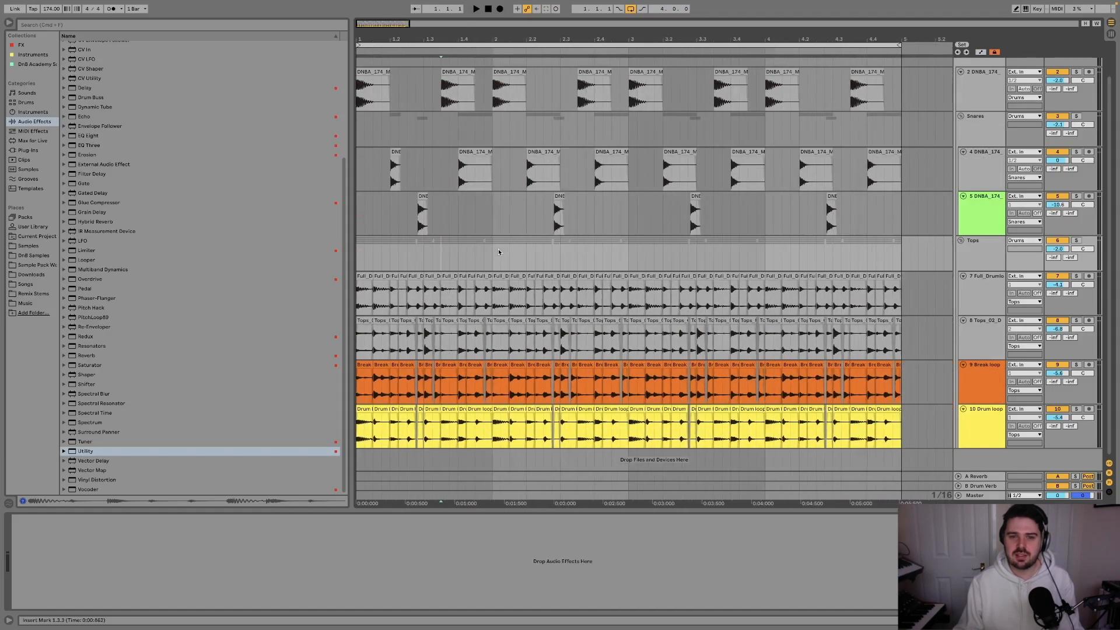